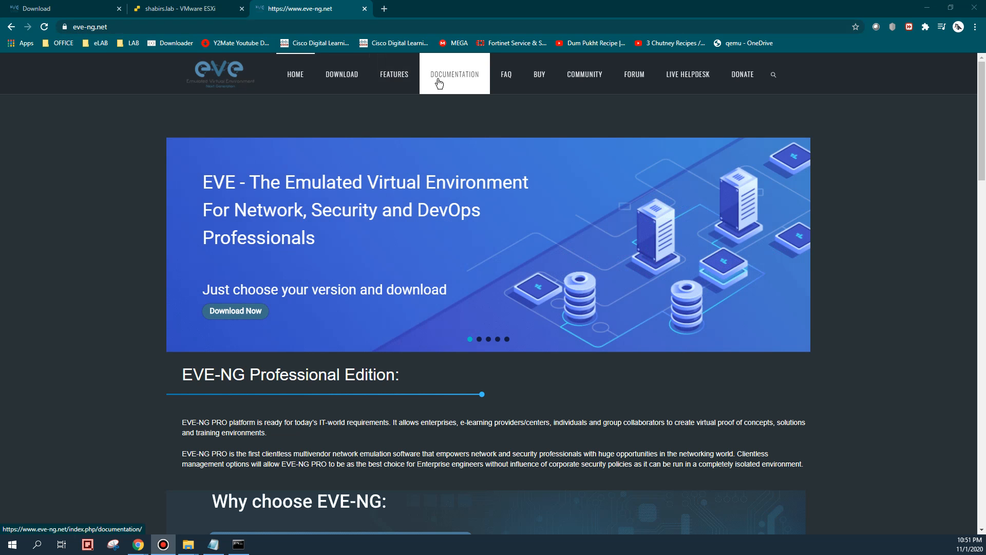
Open the EVE-NG Supported Images documentation page and highlight the Dynamips heading
left_click(460, 83)
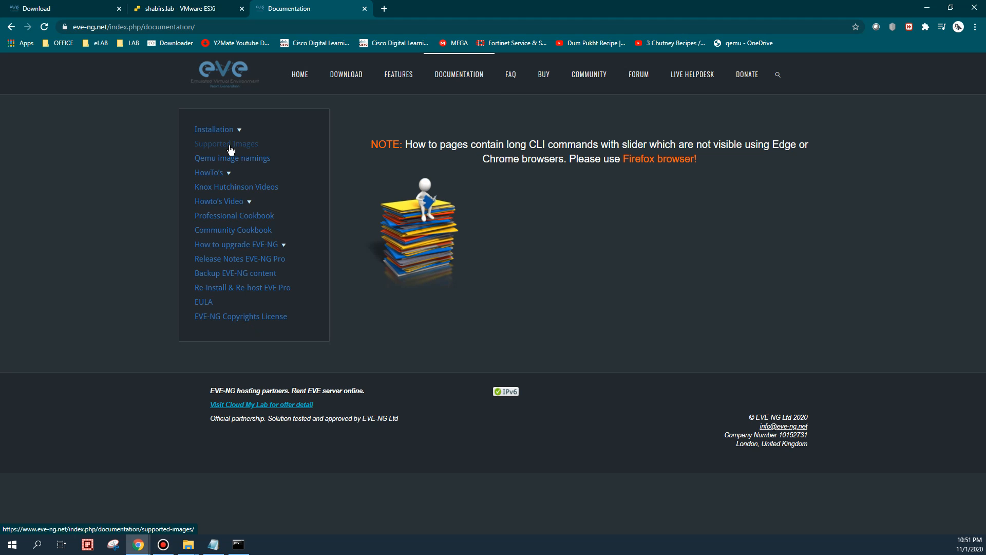
left_click(222, 148)
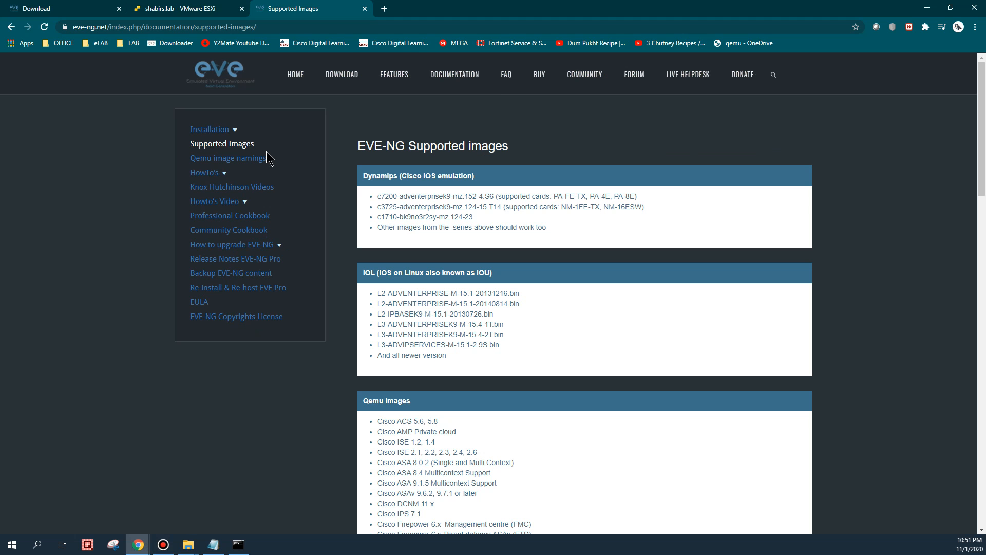
left_click_drag(363, 176, 464, 179)
left_click_drag(364, 178, 423, 175)
left_click(478, 195)
left_click_drag(364, 178, 425, 176)
Highlight the page title and the c7200 Dynamips image name
left_click_drag(366, 150, 405, 149)
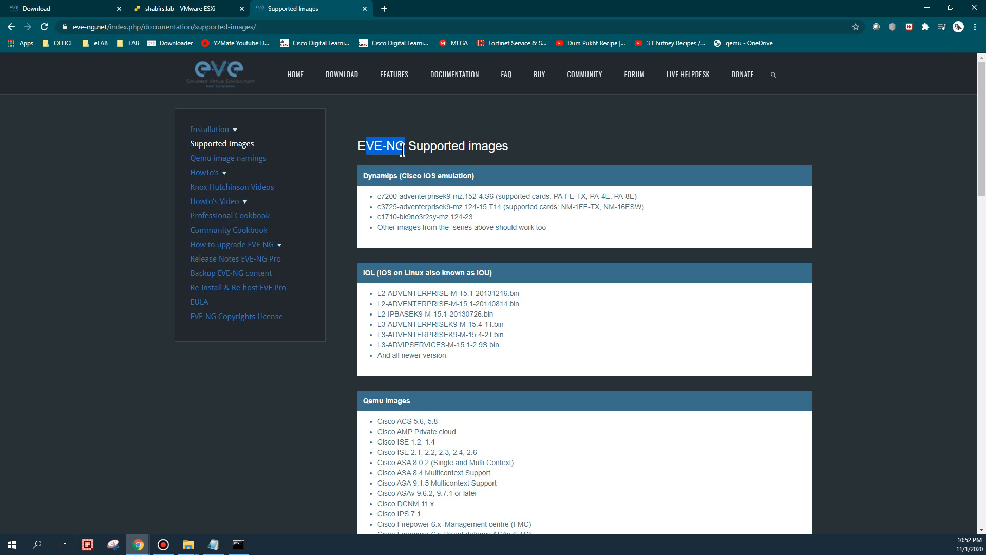
left_click(405, 204)
left_click_drag(378, 199, 490, 221)
left_click(425, 240)
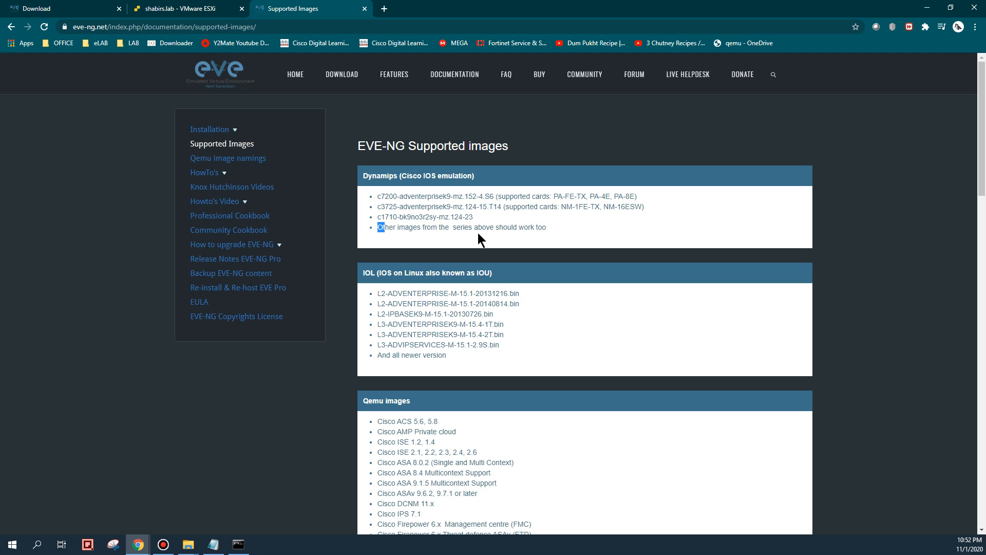
left_click(478, 233)
Highlight the L2 IOL image names and their dates, then the whole IOL image list
left_click_drag(395, 297, 524, 310)
left_click(531, 347)
left_click_drag(450, 293, 417, 294)
left_click_drag(478, 294, 504, 306)
left_click(493, 306)
left_click_drag(478, 304, 491, 306)
left_click(475, 306)
left_click_drag(492, 307, 503, 307)
left_click(515, 327)
left_click_drag(380, 297, 507, 324)
left_click(519, 347)
scroll(398, 280, "down", 3)
scroll(399, 280, "down", 2)
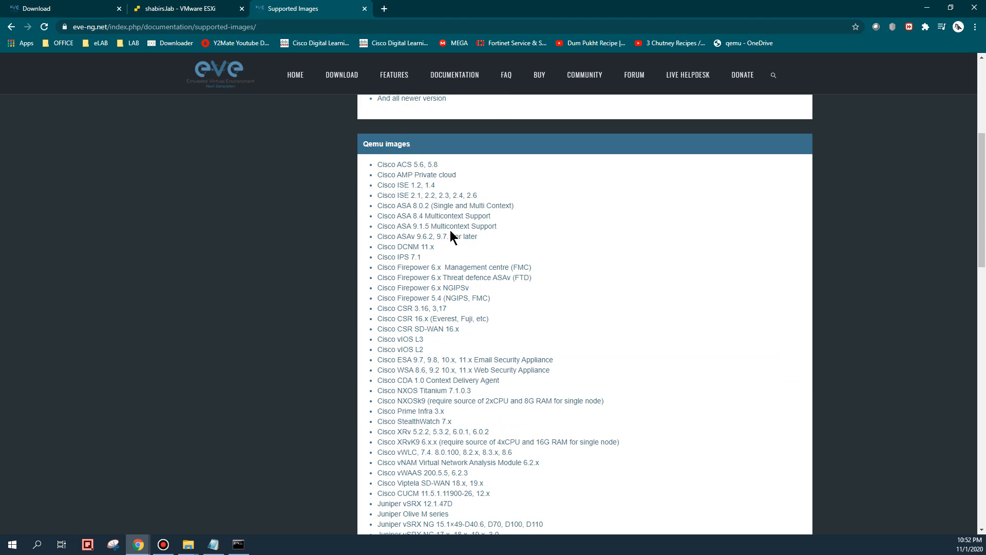
scroll(411, 205, "up", 2)
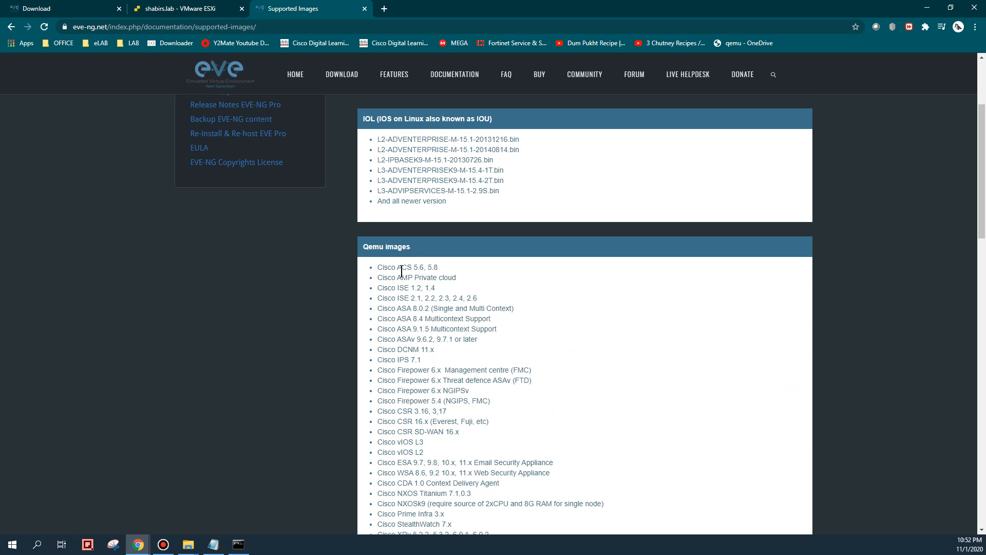
left_click_drag(374, 266, 556, 405)
scroll(483, 349, "down", 3)
scroll(551, 374, "down", 9)
scroll(556, 493, "down", 7)
left_click(432, 256)
scroll(432, 257, "up", 12)
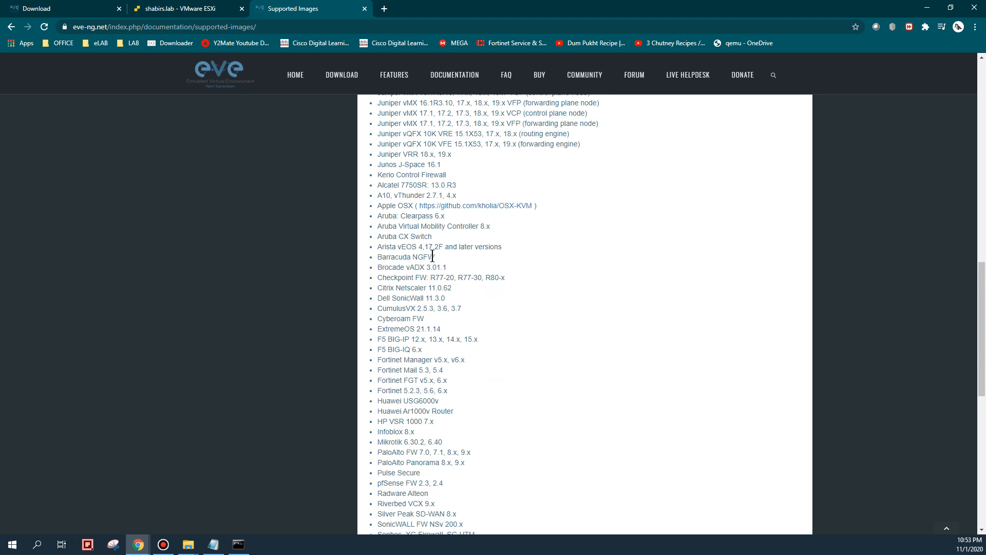
scroll(433, 255, "up", 6)
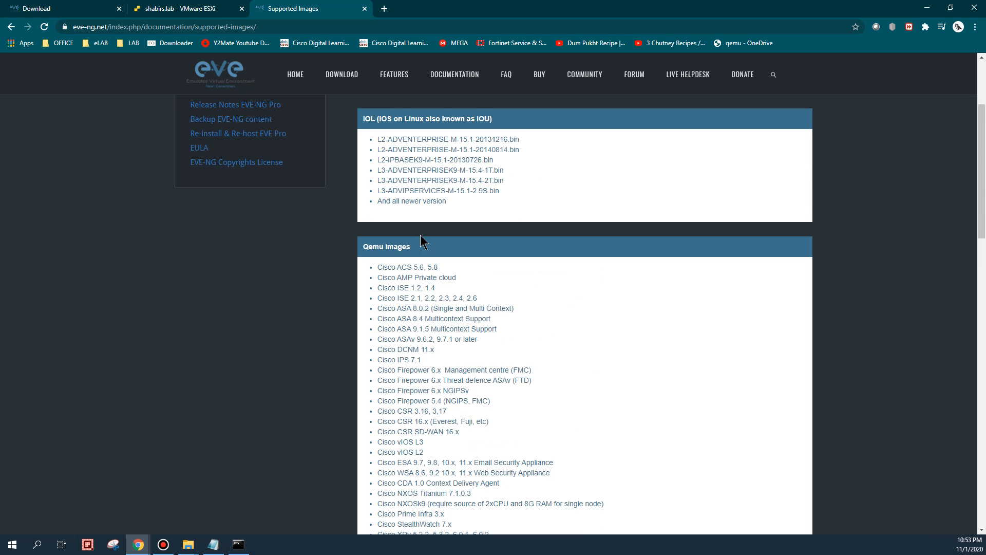
left_click_drag(408, 278, 426, 399)
scroll(426, 399, "down", 6)
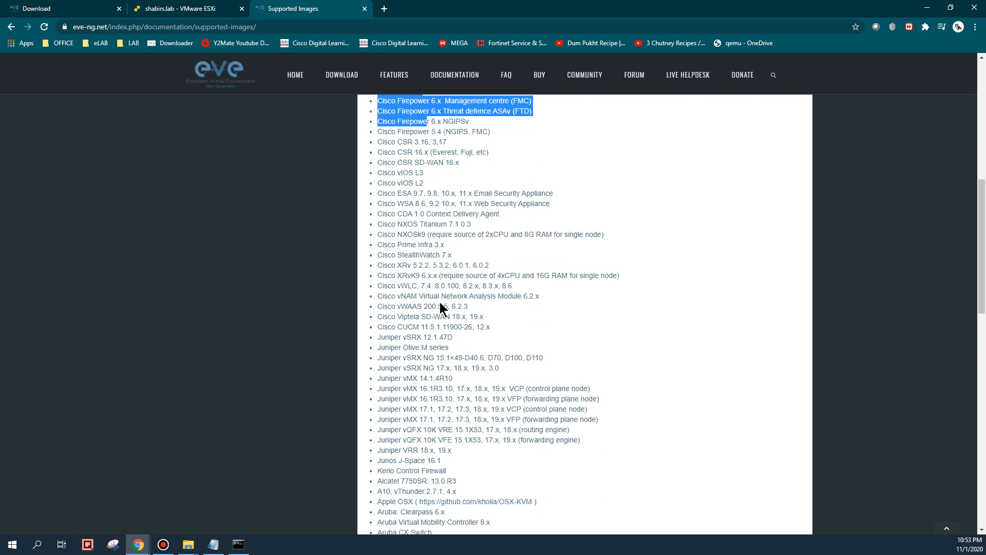
left_click_drag(401, 318, 501, 330)
scroll(502, 328, "down", 4)
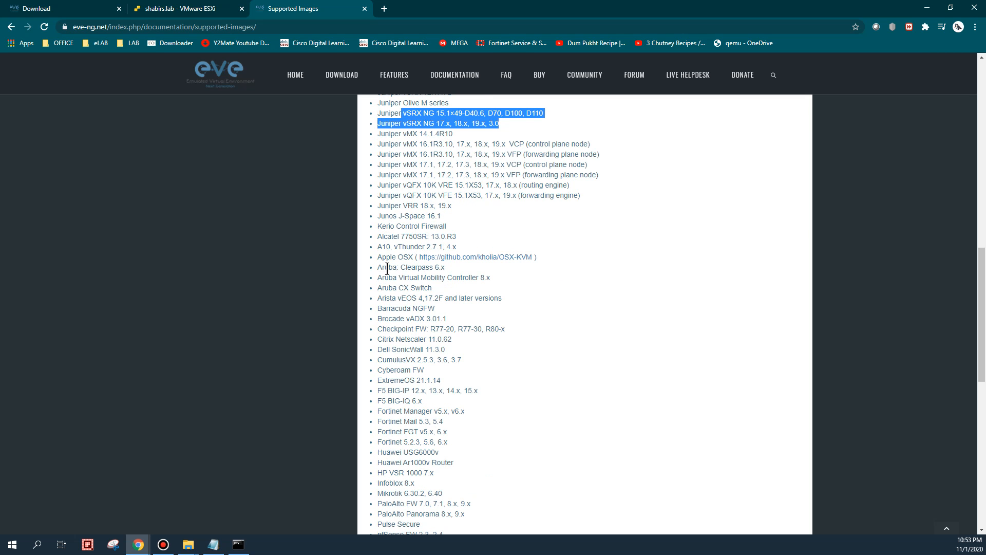
left_click_drag(380, 267, 434, 268)
left_click_drag(392, 298, 434, 298)
scroll(425, 336, "down", 2)
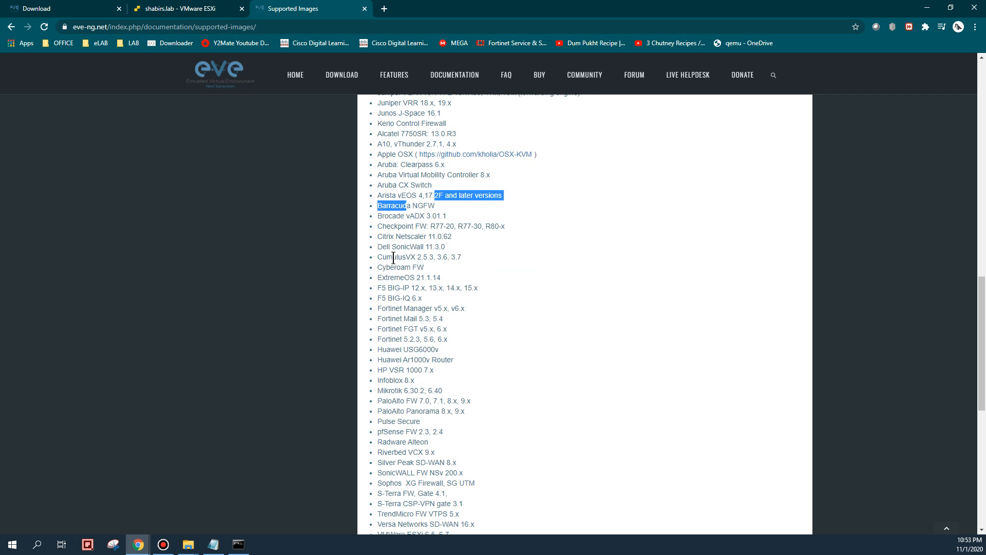
left_click_drag(382, 226, 420, 391)
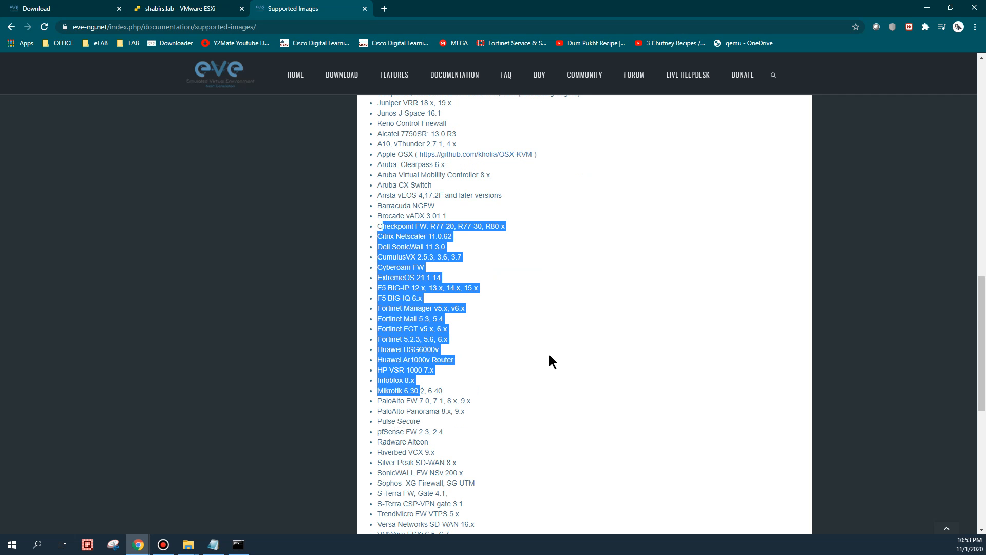
left_click(453, 291)
scroll(453, 291, "down", 3)
scroll(453, 291, "up", 13)
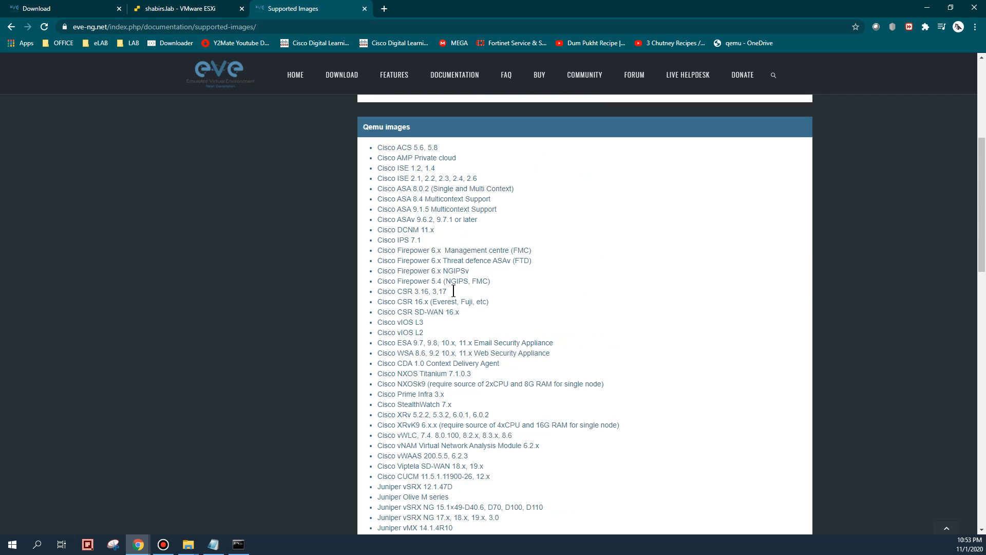
scroll(454, 291, "up", 5)
scroll(453, 291, "down", 3)
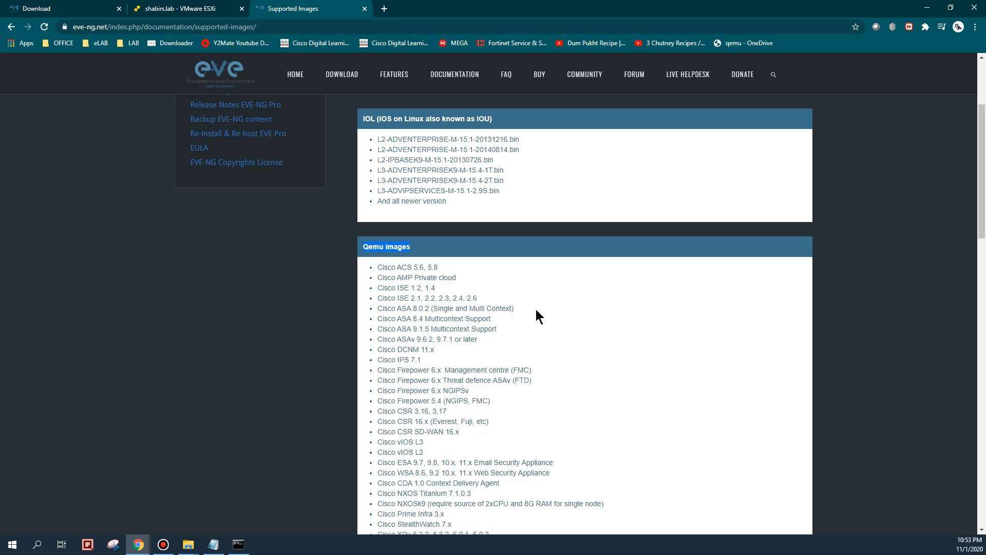
scroll(535, 309, "up", 3)
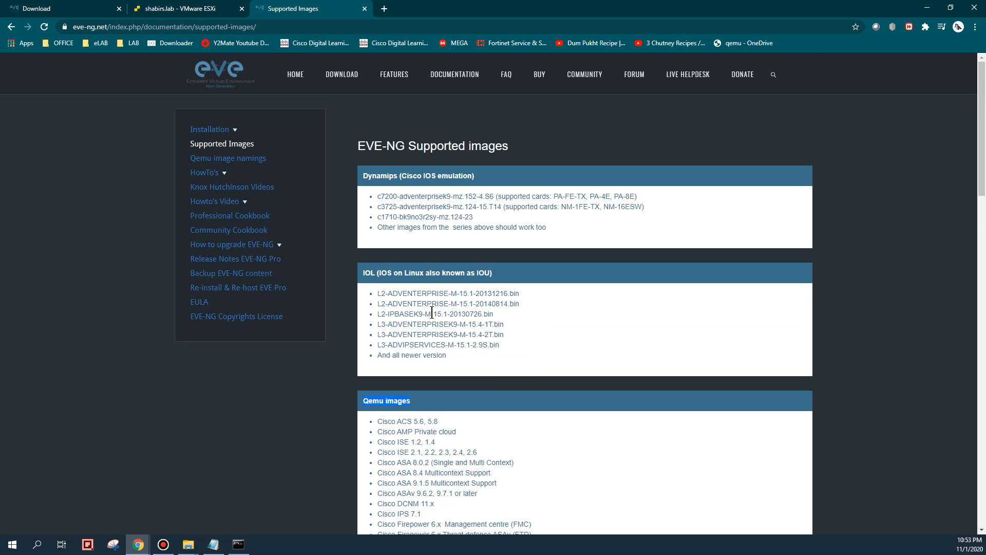
left_click_drag(365, 147, 484, 148)
left_click(541, 146)
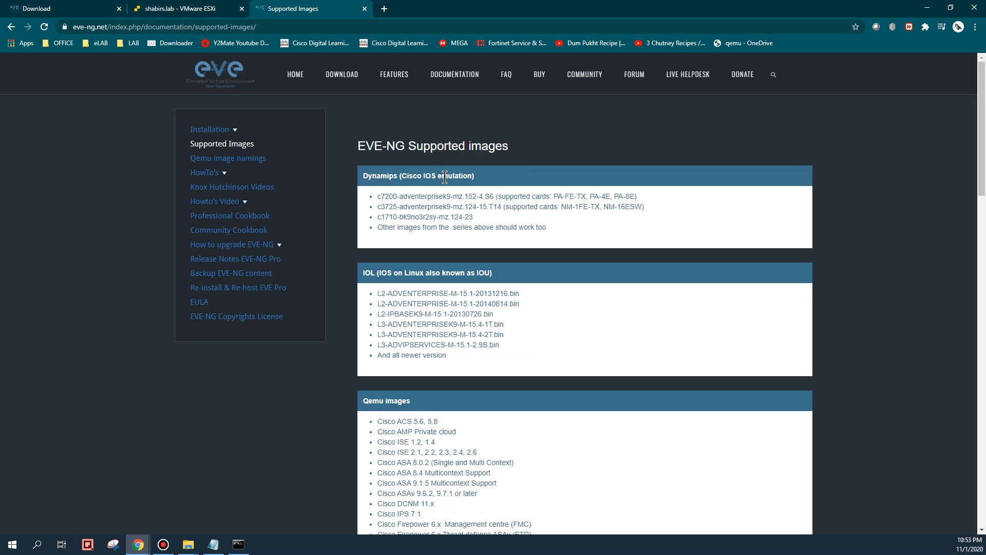
left_click(226, 158)
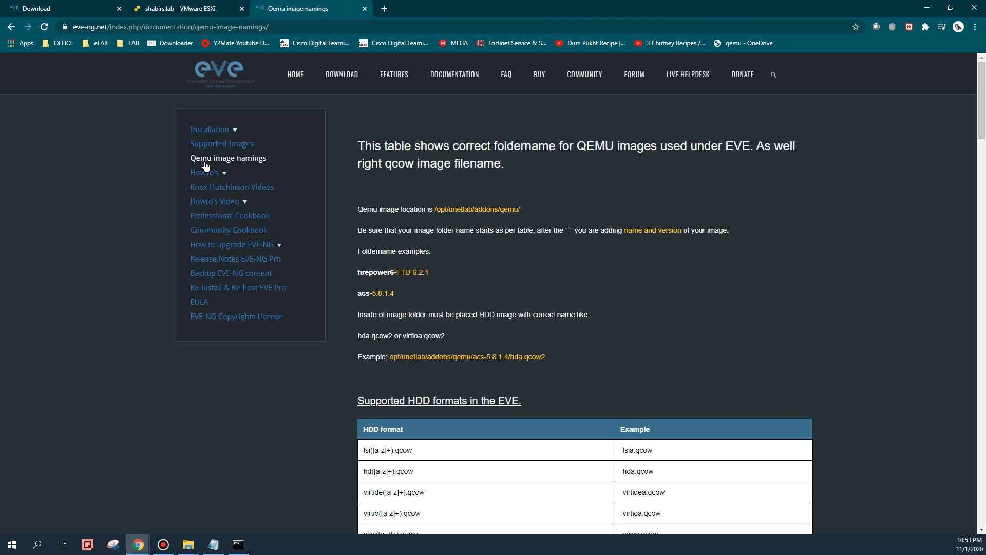
Review the Qemu image location, highlighting the /opt/unetlab/addons/qemu/ path
scroll(521, 221, "down", 2)
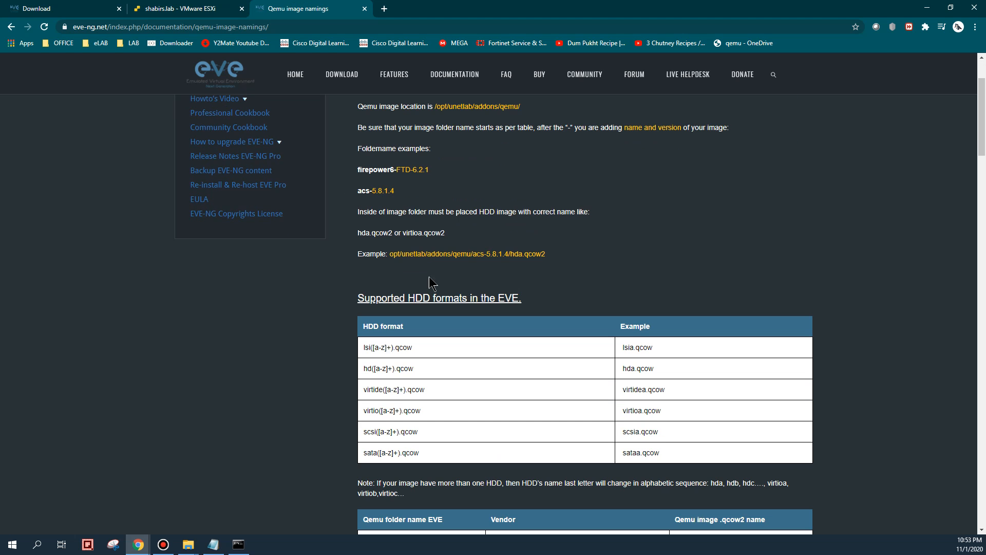
left_click_drag(409, 297, 532, 299)
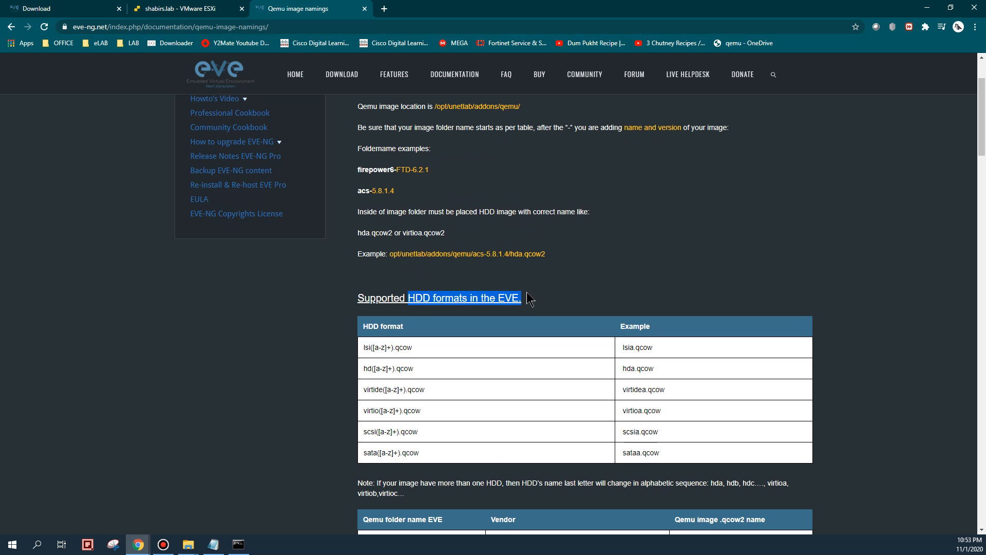
left_click(639, 268)
scroll(626, 277, "up", 2)
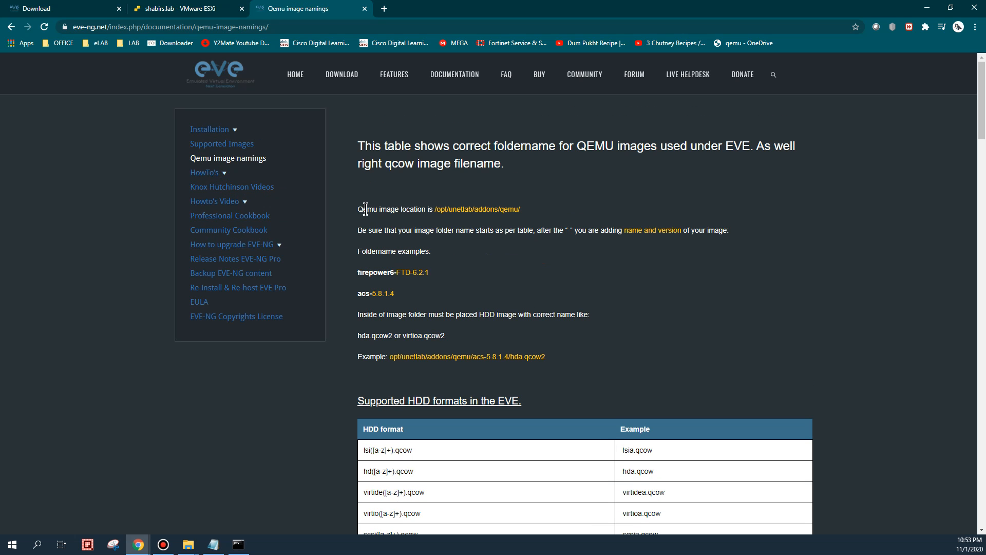
left_click_drag(359, 208, 426, 210)
left_click(431, 226)
left_click_drag(358, 211, 368, 213)
left_click(382, 221)
left_click_drag(440, 211, 515, 211)
left_click(434, 227)
Scroll to the folder-name table and highlight virtioa for asav- images and the .qcow2 extension
left_click_drag(617, 230, 671, 230)
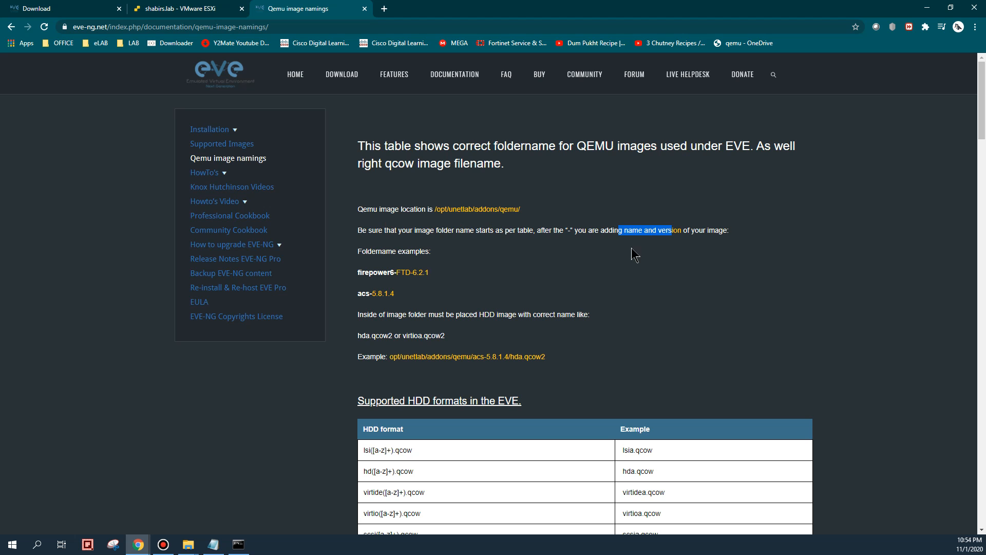
scroll(525, 375, "down", 8)
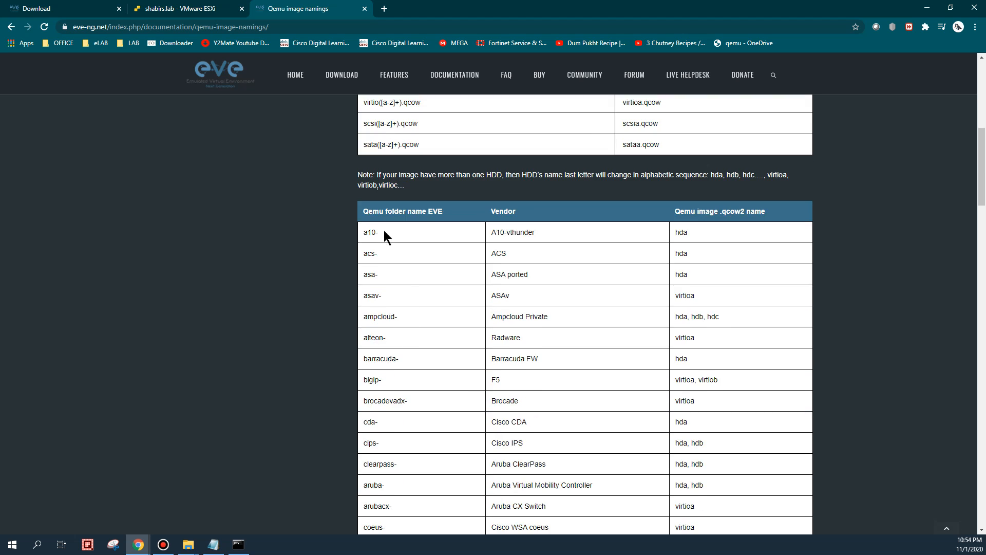
scroll(384, 230, "down", 1)
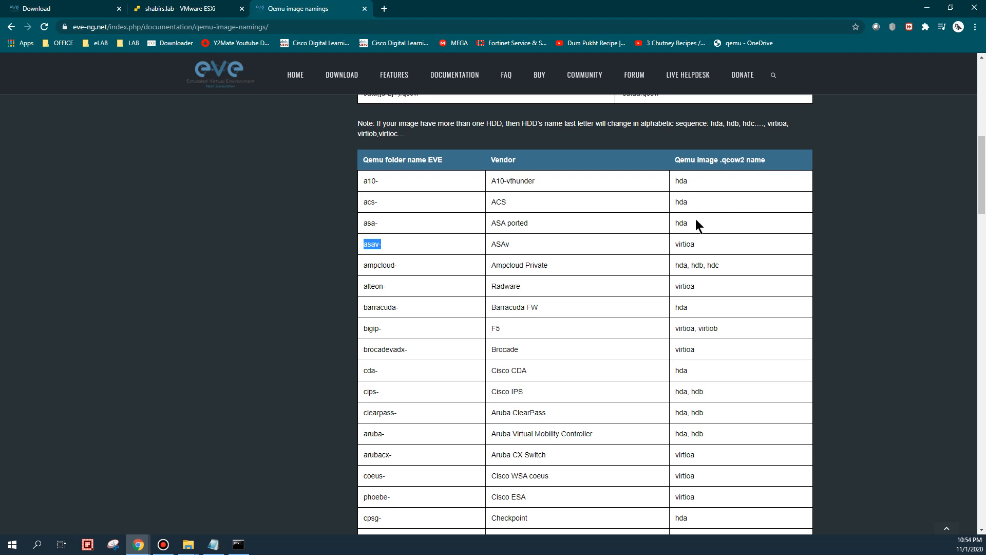
left_click(683, 246)
left_click_drag(677, 245, 693, 247)
left_click_drag(719, 161, 744, 161)
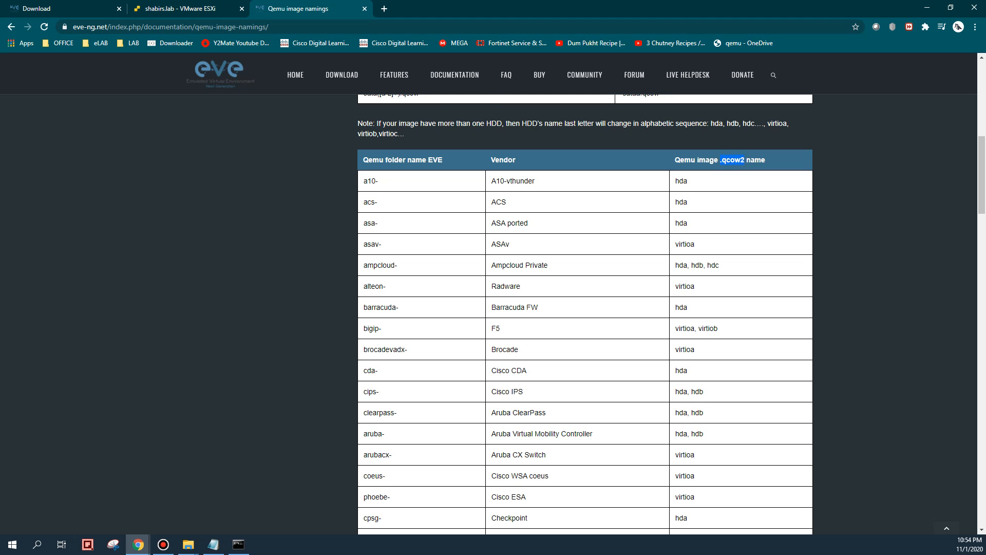
Navigate File Explorer to the asav-952-204 image folder, placed beside the naming table
key("alt+Tab")
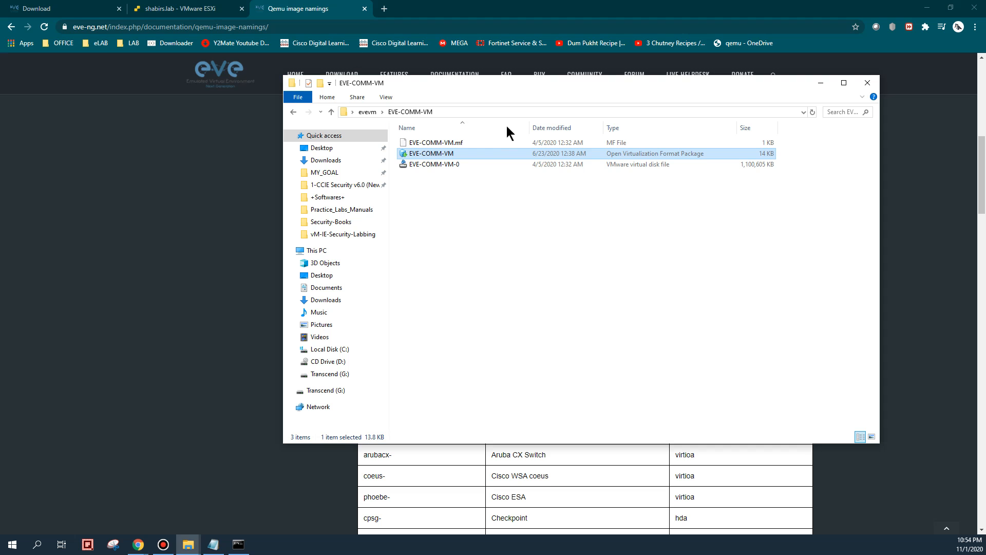
left_click(372, 113)
left_click_drag(519, 90, 227, 82)
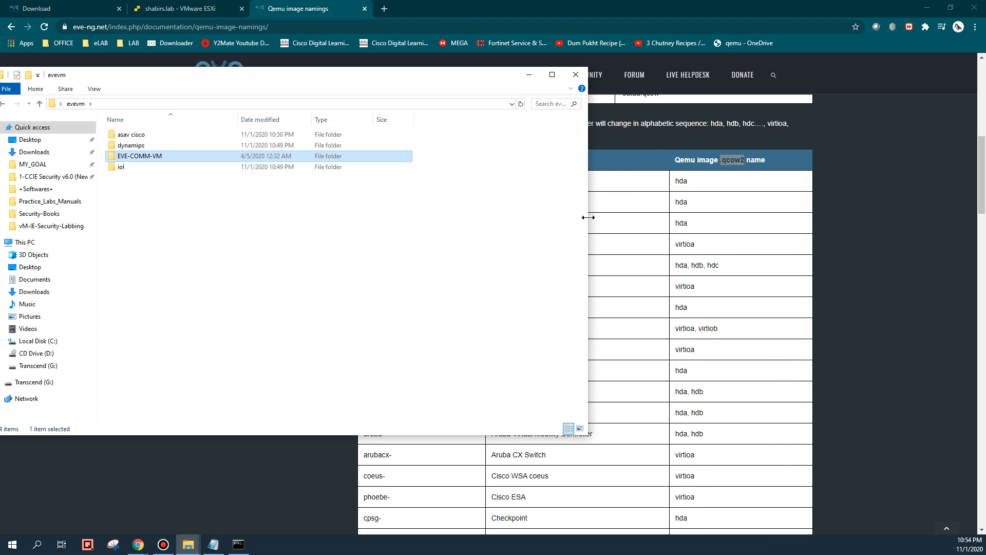
left_click_drag(587, 218, 305, 221)
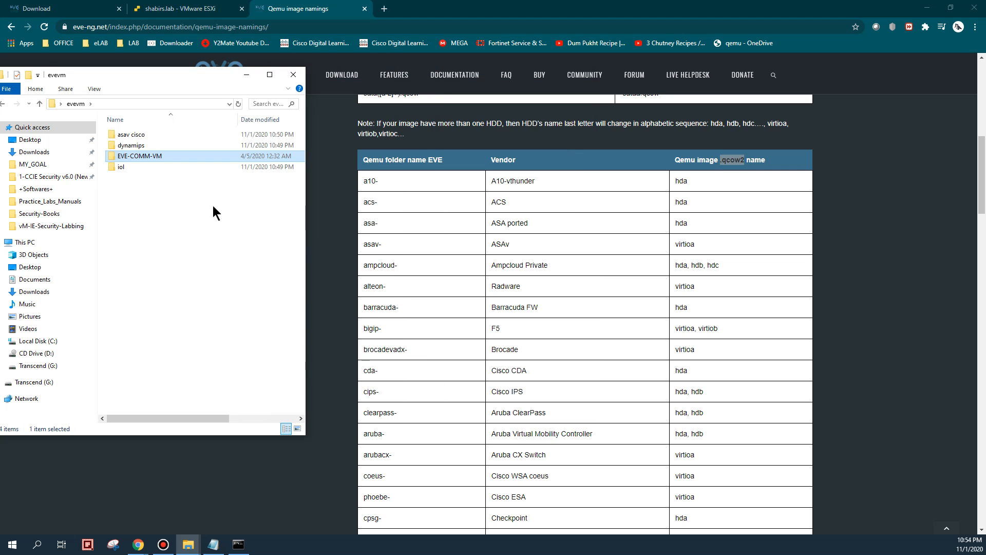
double_click(135, 136)
left_click_drag(137, 84, 176, 116)
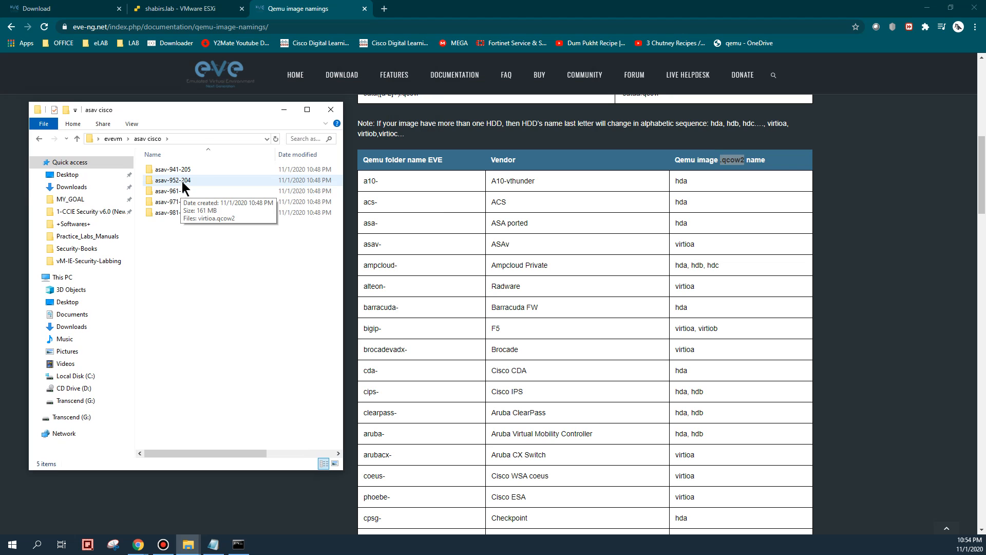
double_click(182, 181)
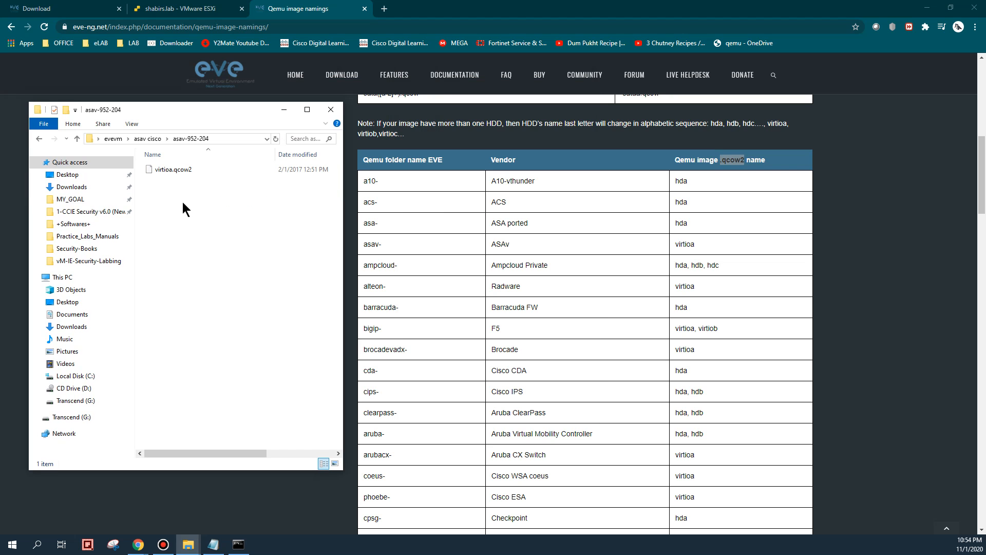
Check virtioa.qcow2's properties showing the QCOW2 type, cancel, and highlight 'asav-' in Chrome's table
right_click(165, 168)
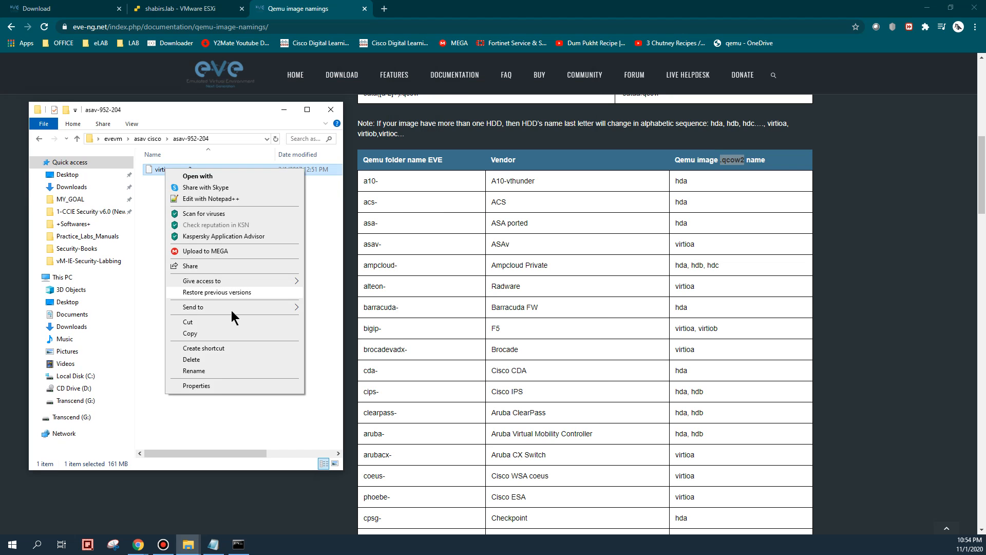
left_click(222, 385)
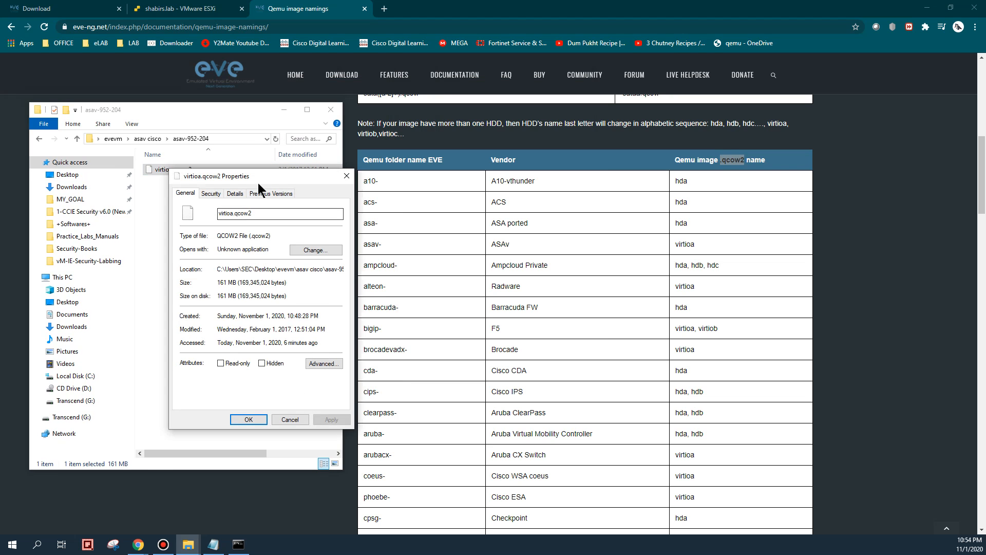
left_click_drag(260, 177, 208, 236)
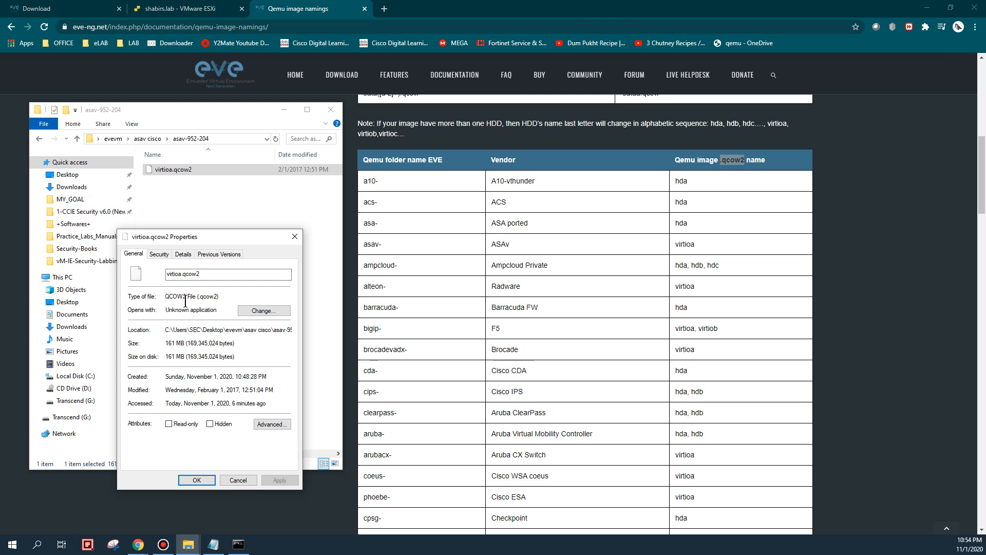
left_click_drag(165, 300, 186, 301)
left_click(232, 480)
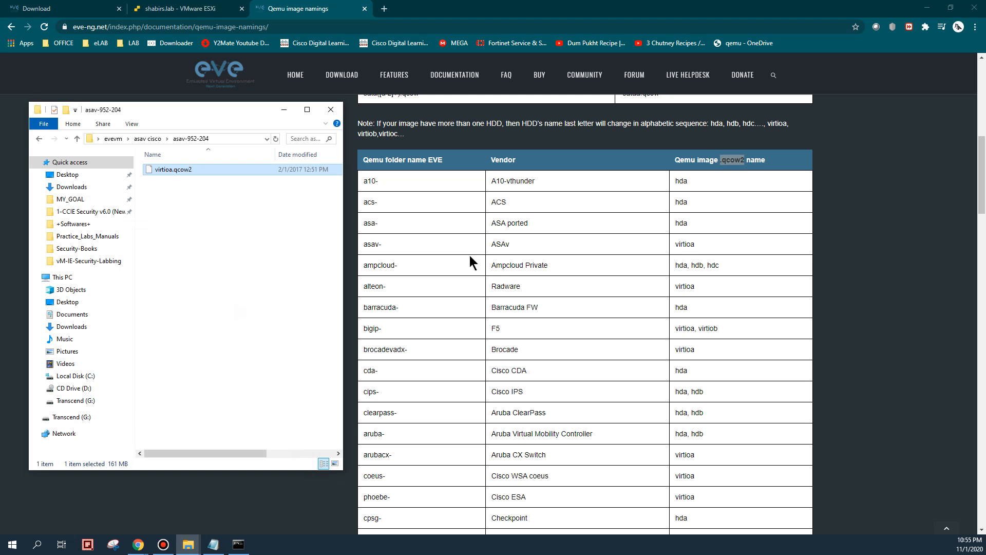
left_click(364, 247)
left_click_drag(365, 246, 380, 244)
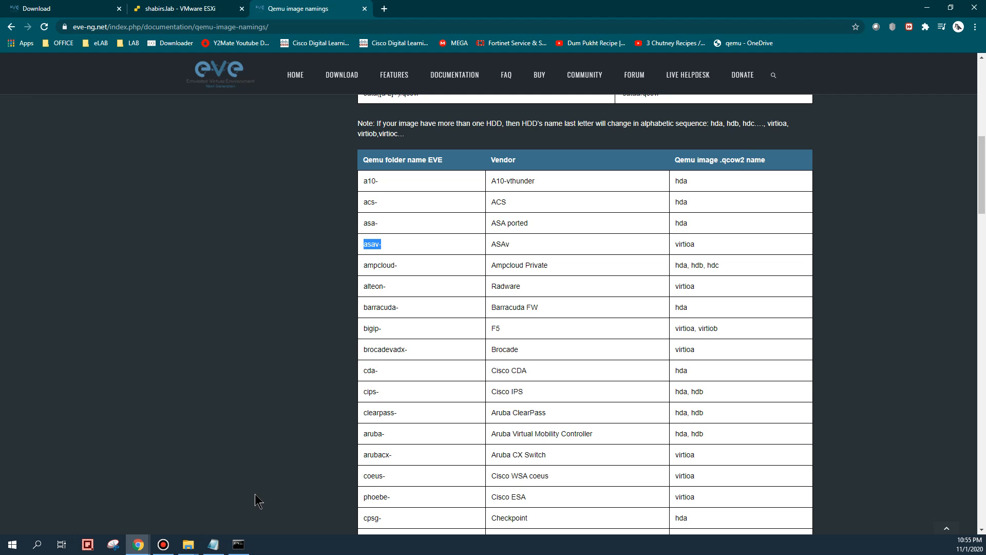
mouse_move(189, 545)
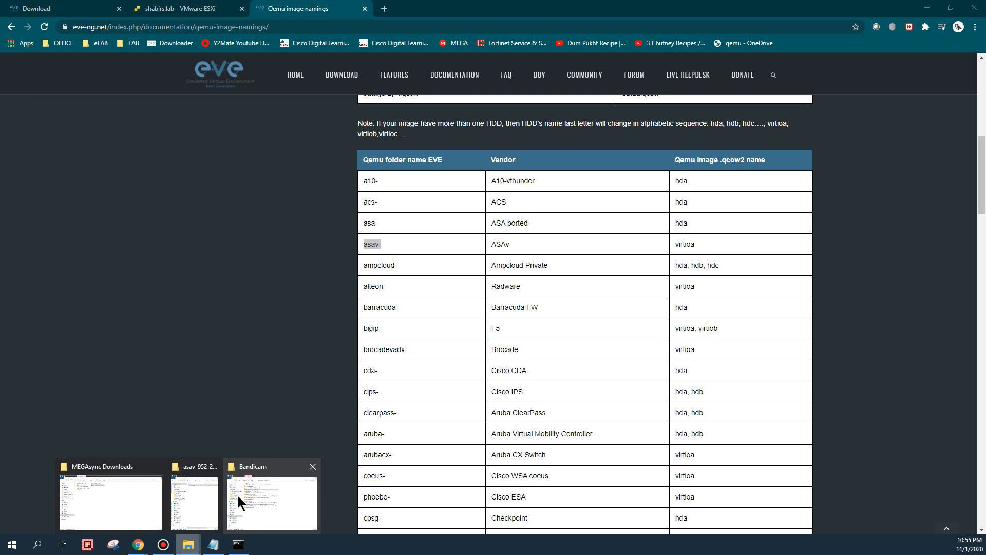
left_click(215, 486)
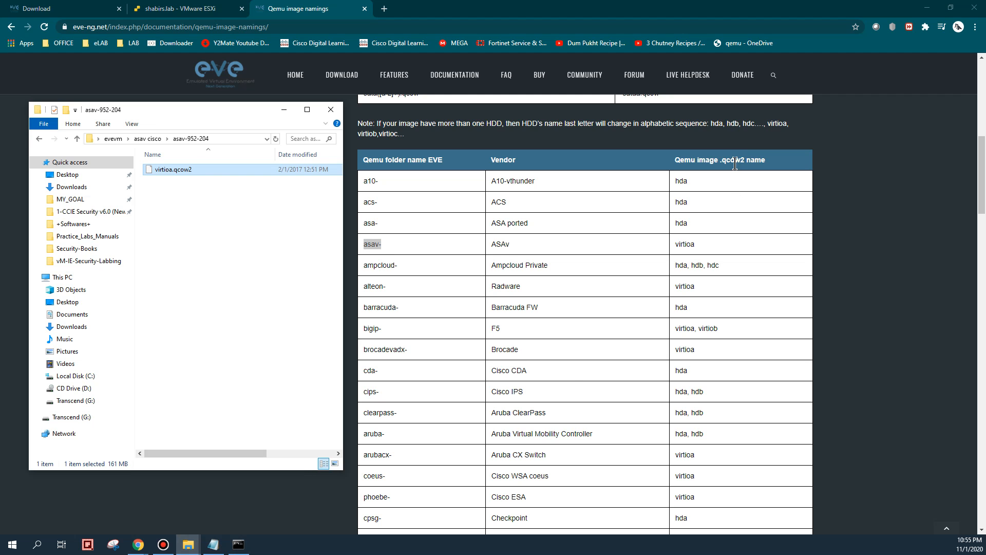
left_click(440, 313)
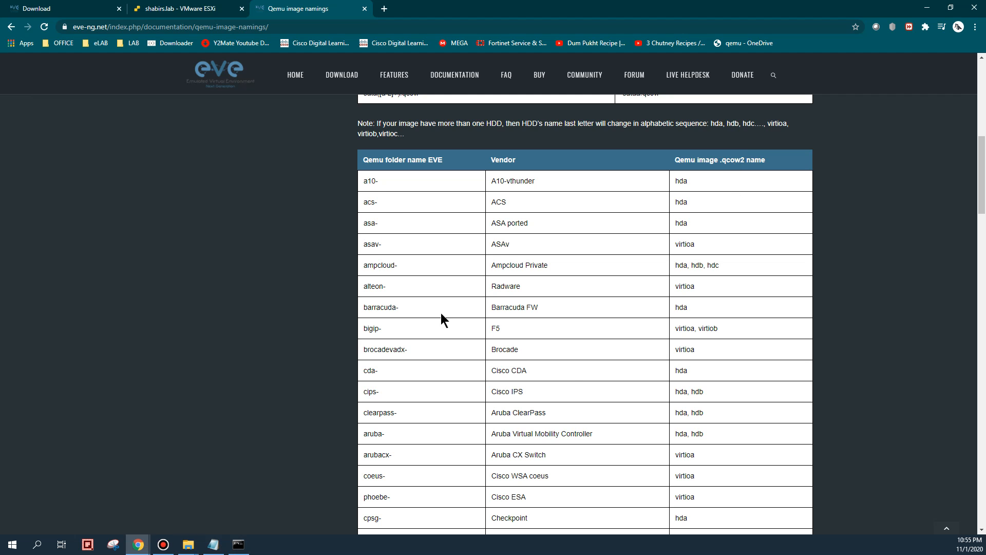
scroll(378, 190, "down", 2)
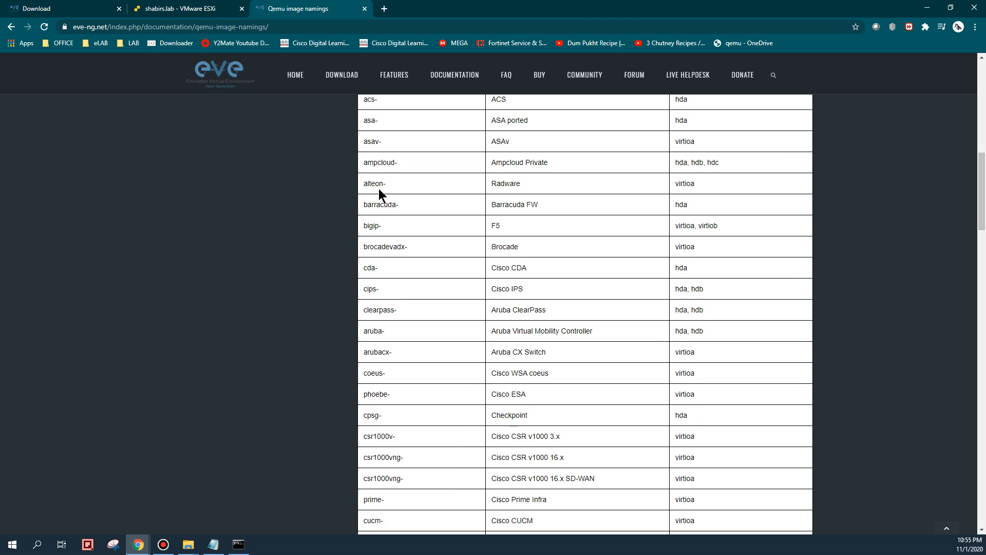
scroll(394, 365, "down", 4)
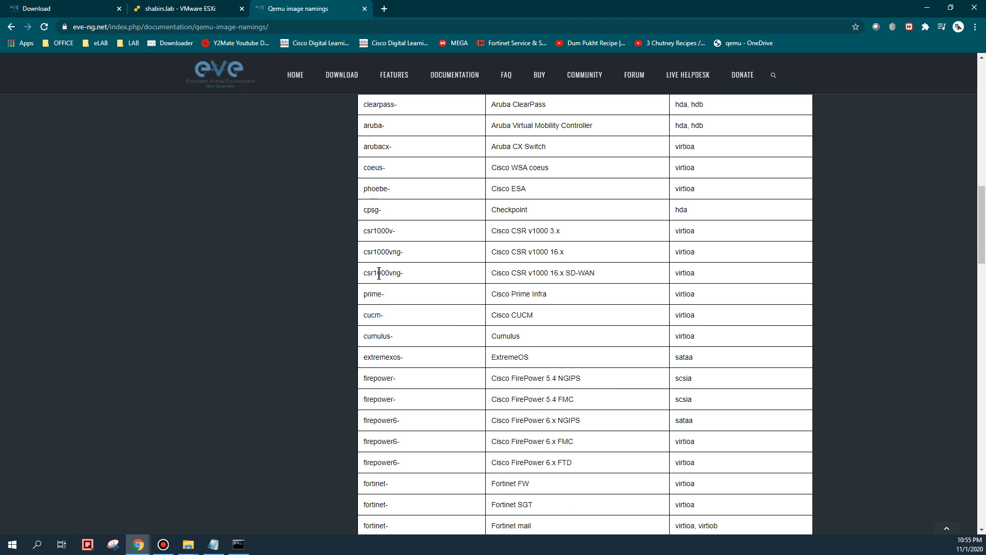
scroll(387, 373, "down", 2)
scroll(406, 354, "down", 2)
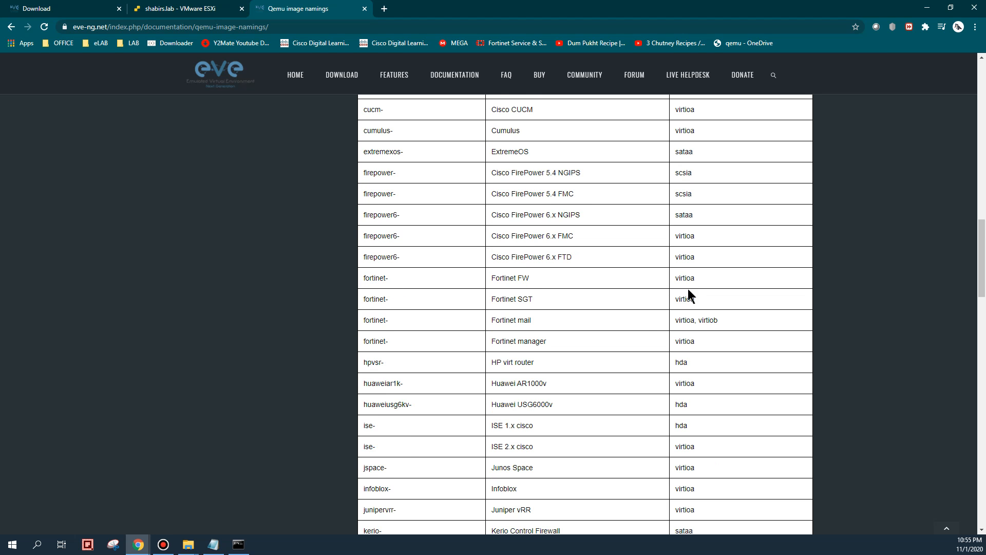
scroll(683, 320, "down", 1)
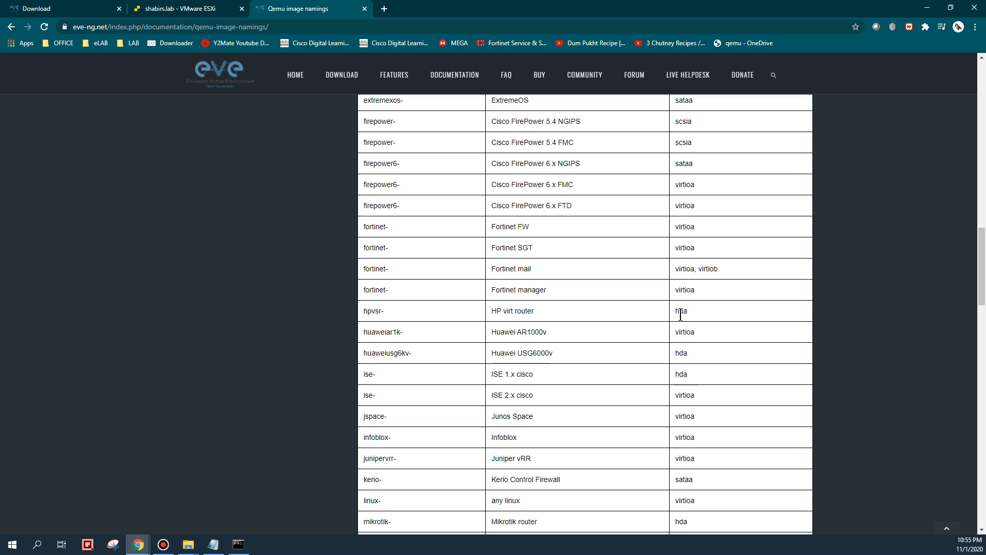
scroll(706, 332, "down", 1)
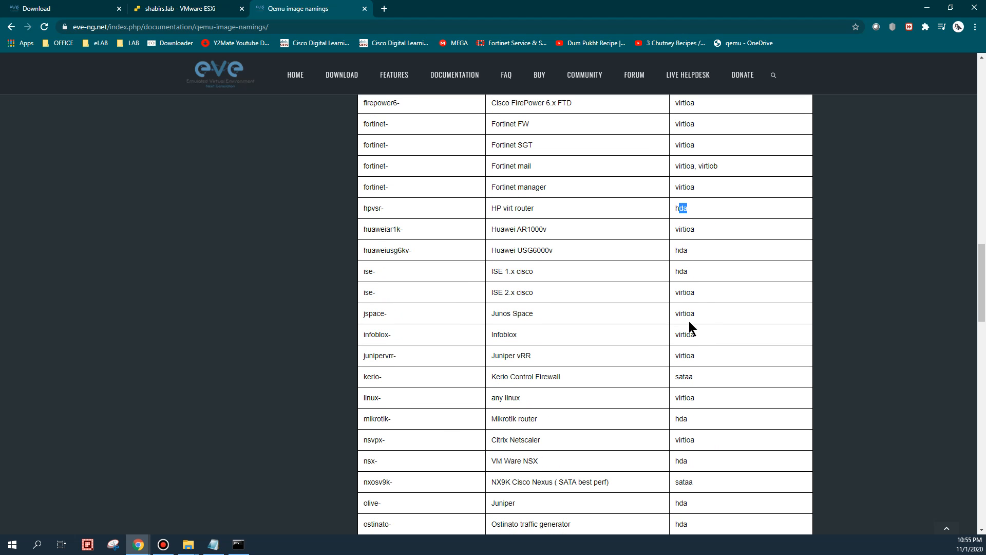
scroll(696, 412, "down", 3)
scroll(704, 452, "down", 1)
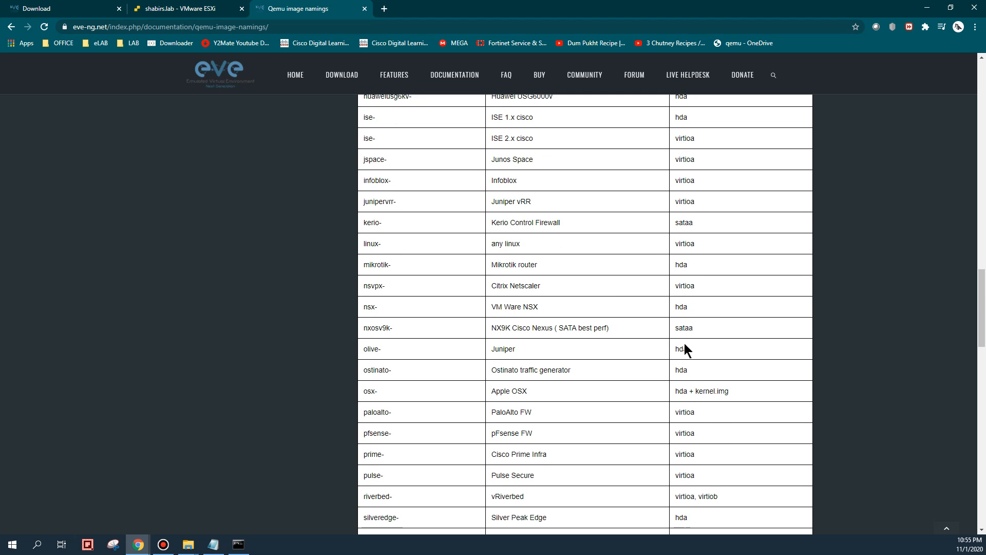
double_click(692, 329)
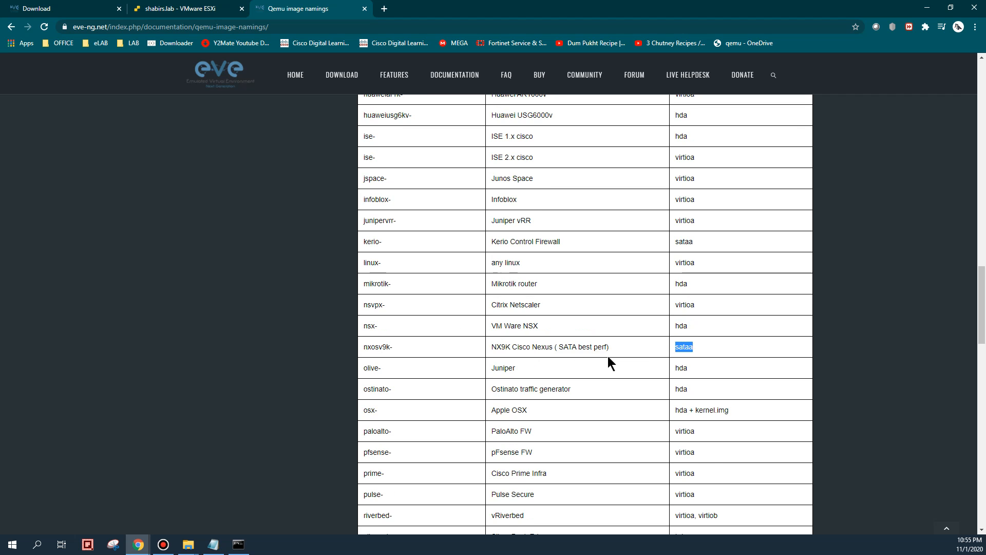
scroll(608, 356, "up", 19)
scroll(401, 361, "up", 6)
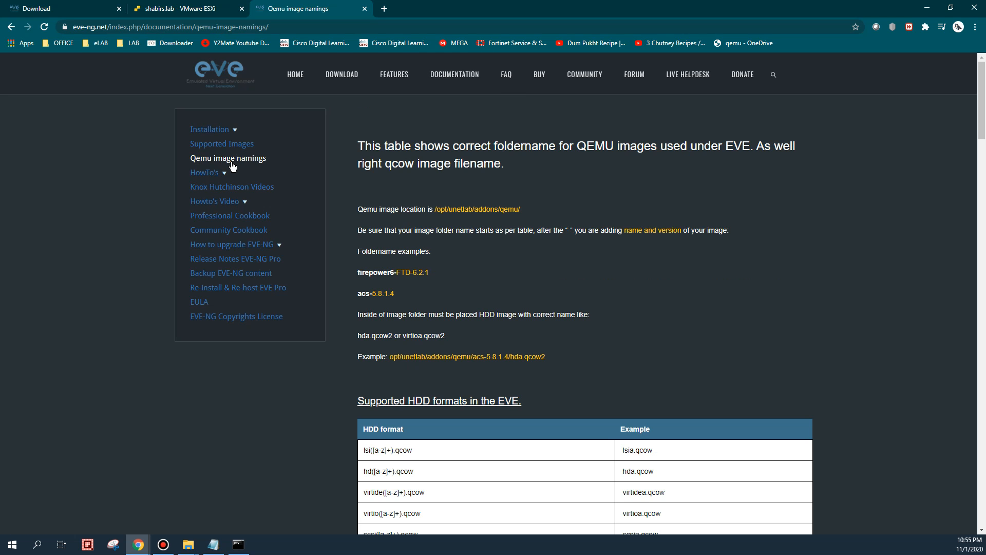
scroll(586, 256, "down", 4)
scroll(432, 410, "down", 5)
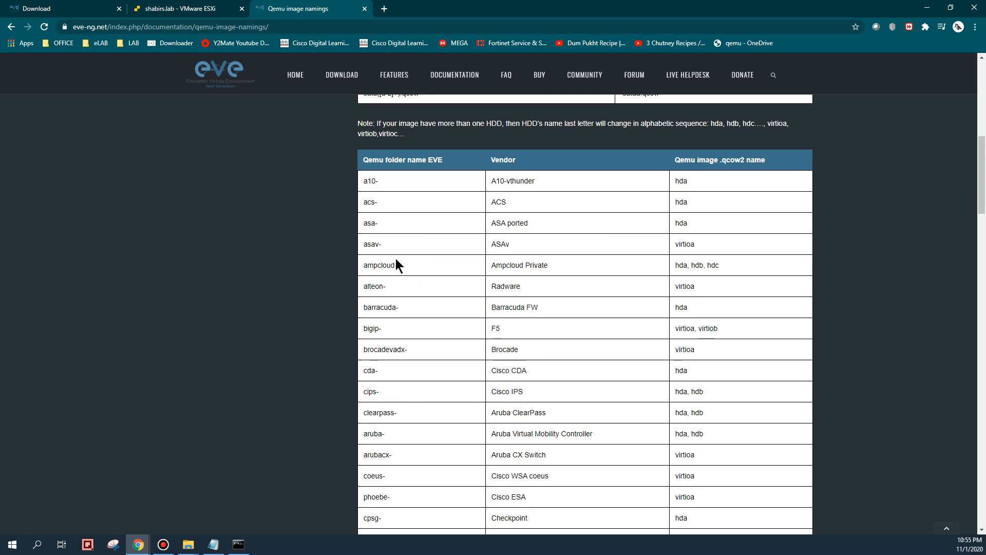
scroll(403, 365, "down", 3)
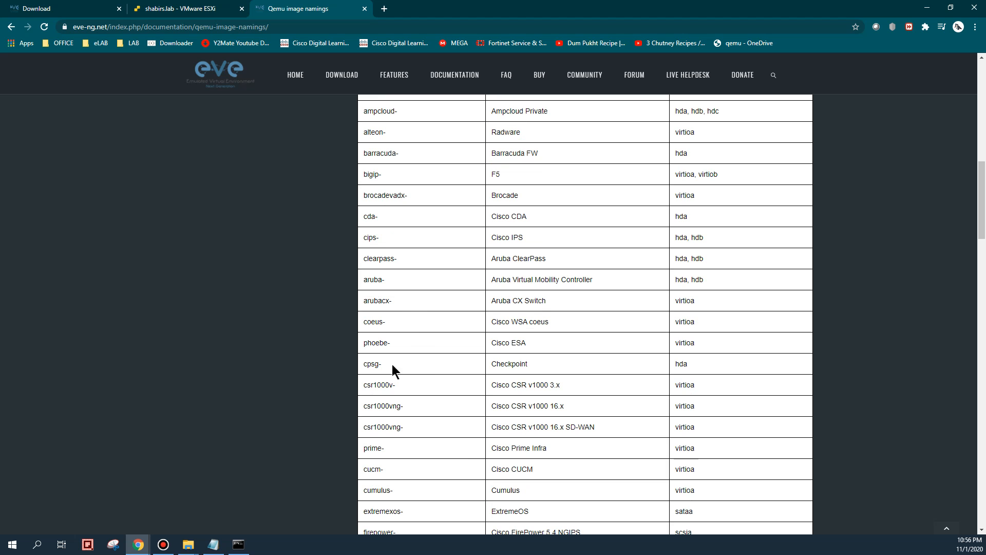
scroll(447, 315, "up", 1)
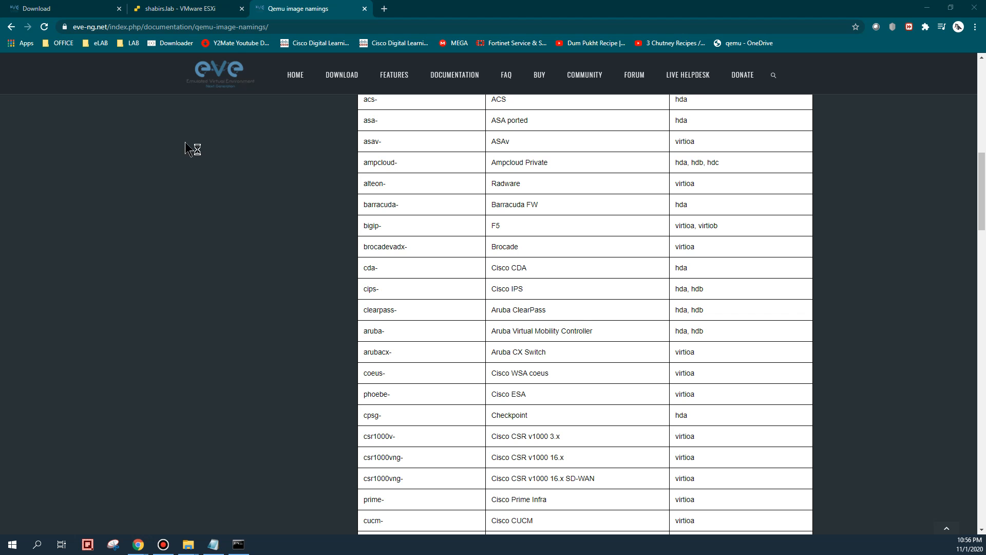
Open the EVE1 console from the ESXi Virtual Machines list and place SecureCRT beside it
left_click(170, 9)
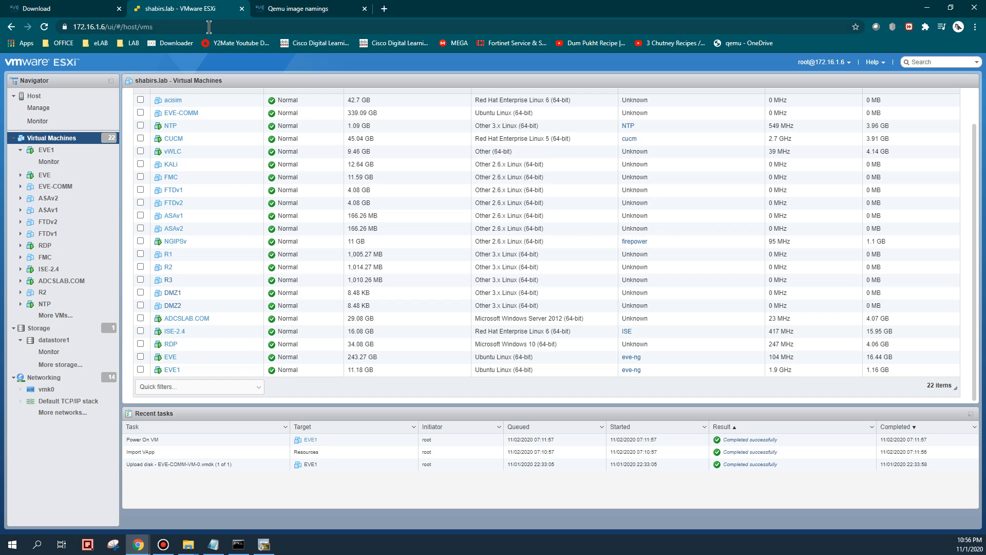
left_click(172, 370)
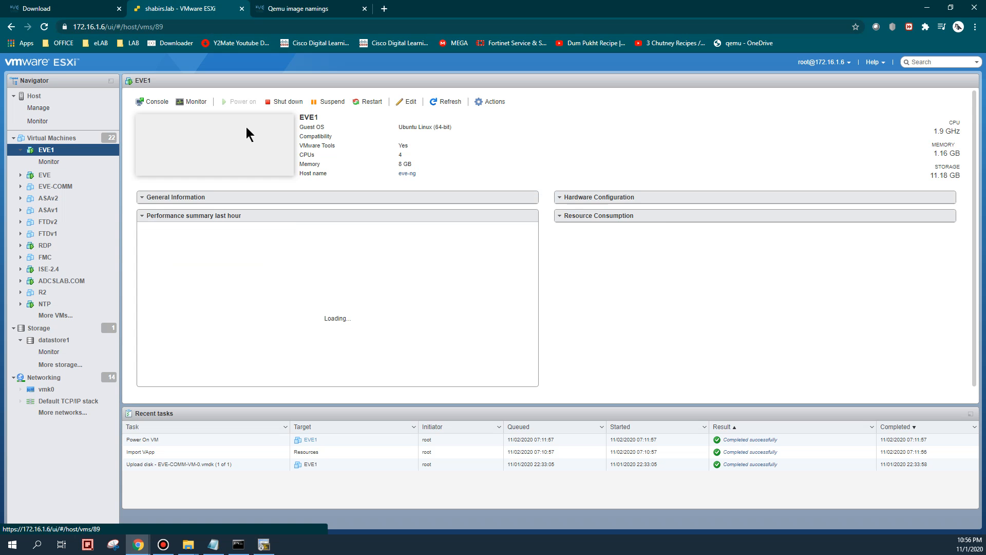
left_click(229, 138)
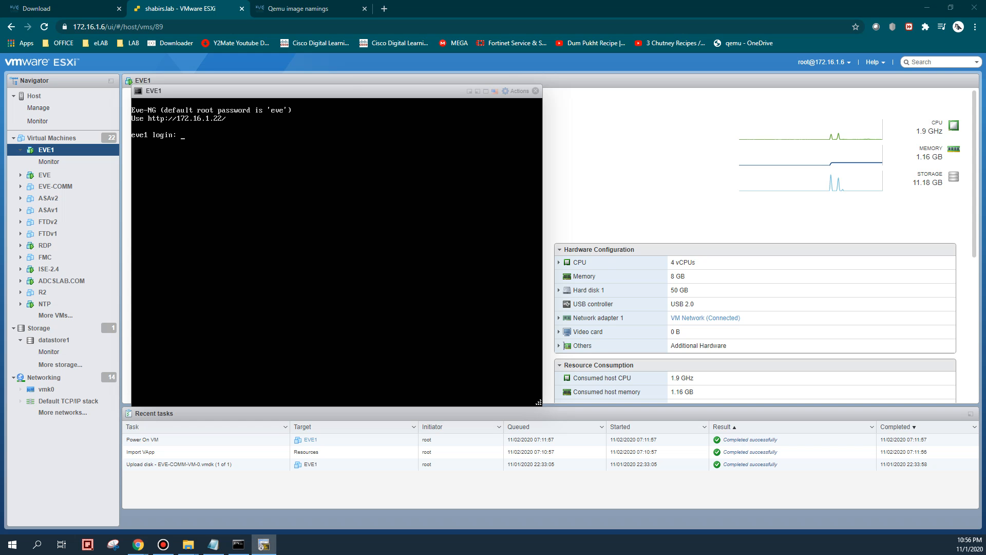
left_click_drag(497, 78, 668, 137)
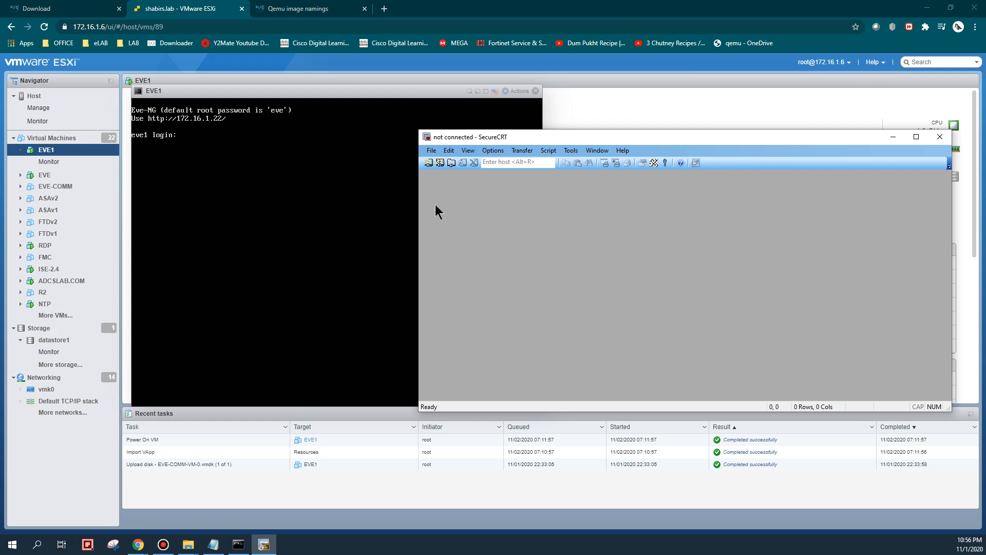
Create a SecureCRT SSH2 session to 172.16.1.22 with username root
left_click(137, 101)
left_click(451, 163)
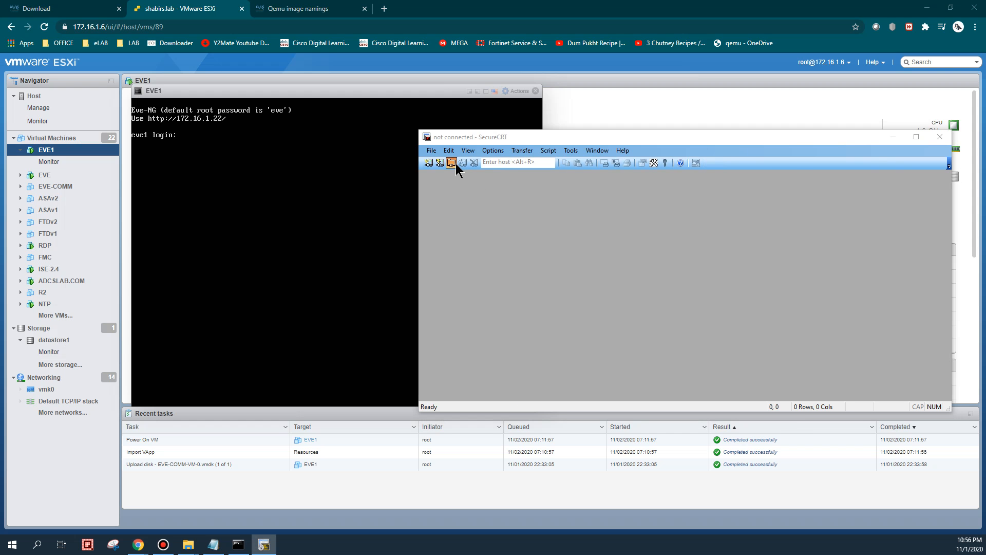
scroll(632, 164, "up", 7)
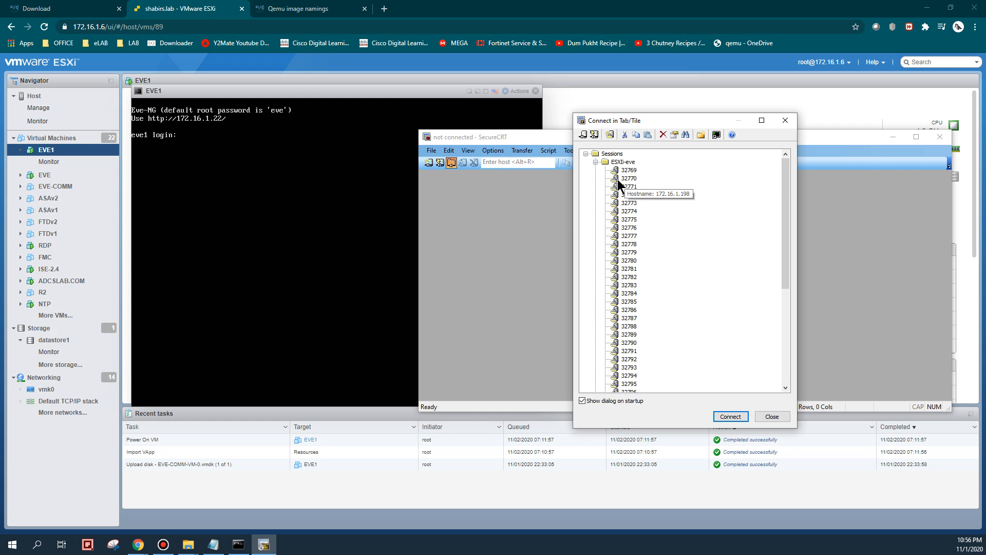
left_click(611, 135)
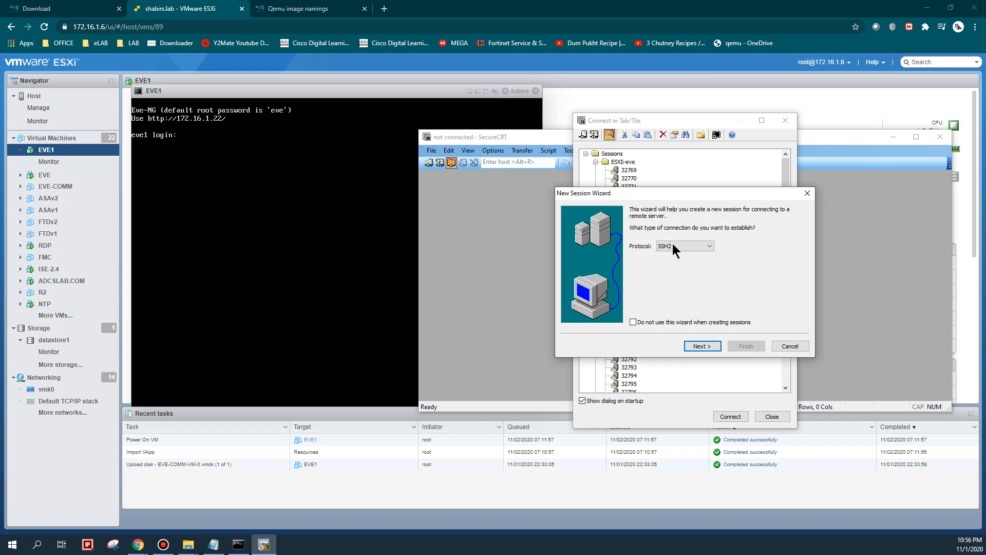
left_click(702, 345)
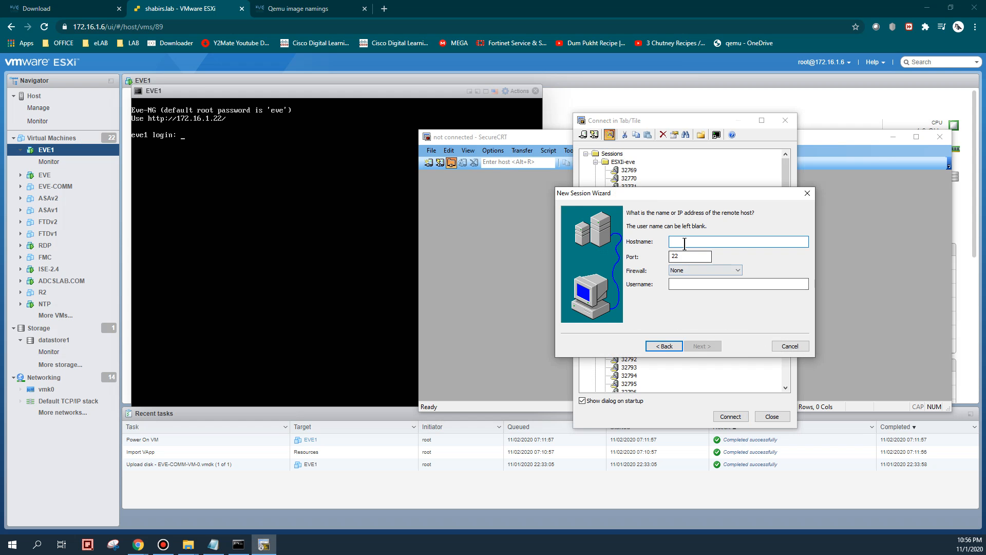
type("172.16.1.22")
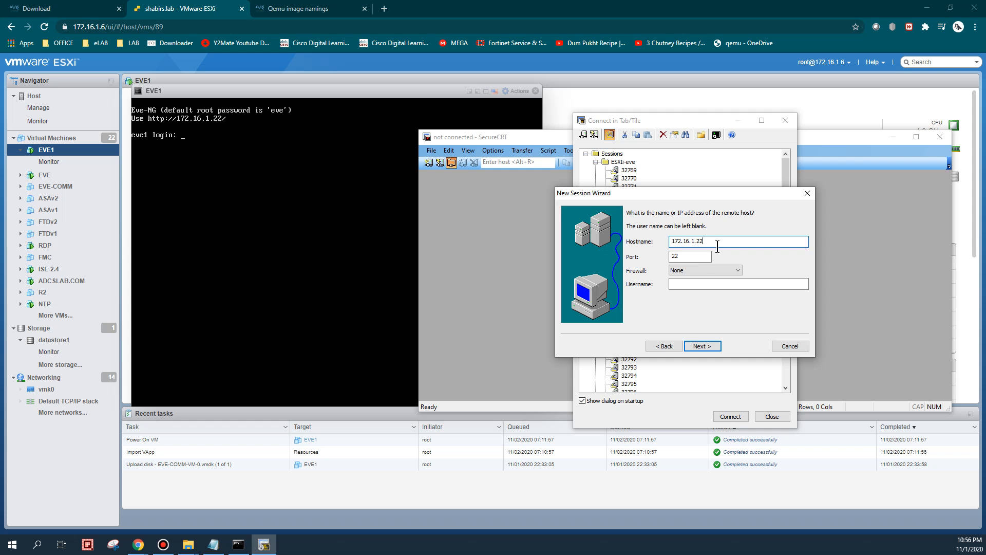
left_click(689, 285)
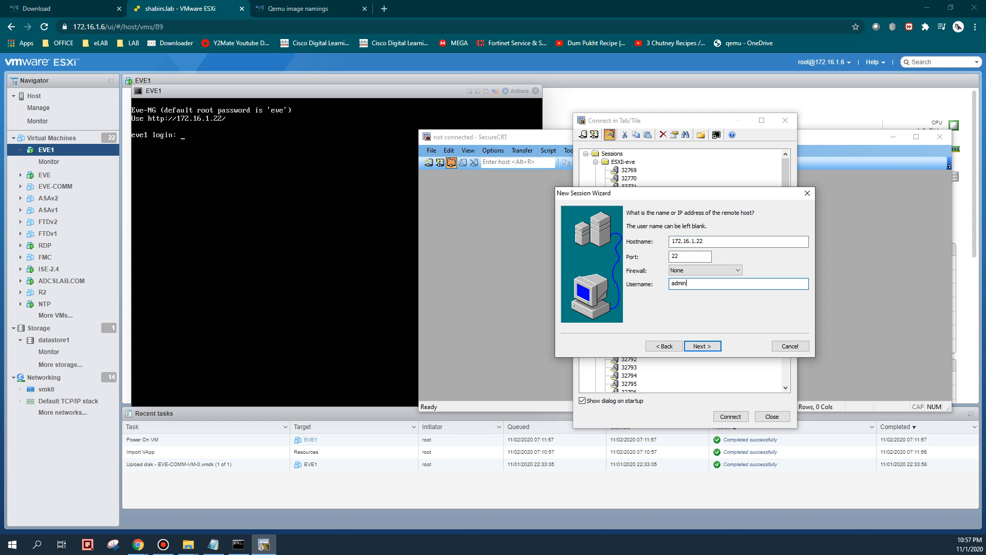
key("BackSpace")
key("BackSpace")
key("BackSpace")
key("BackSpace")
key("BackSpace")
type("root")
left_click(709, 346)
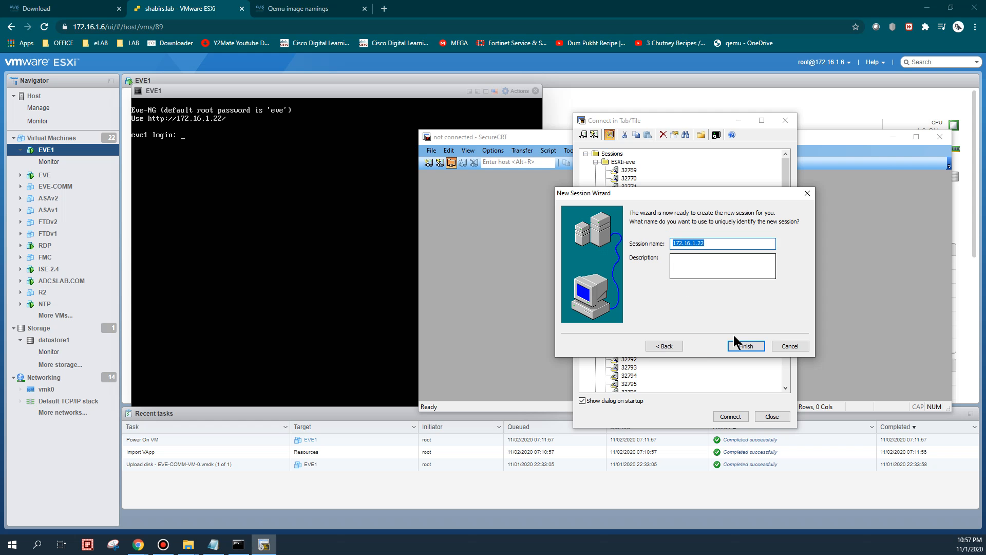
left_click(745, 346)
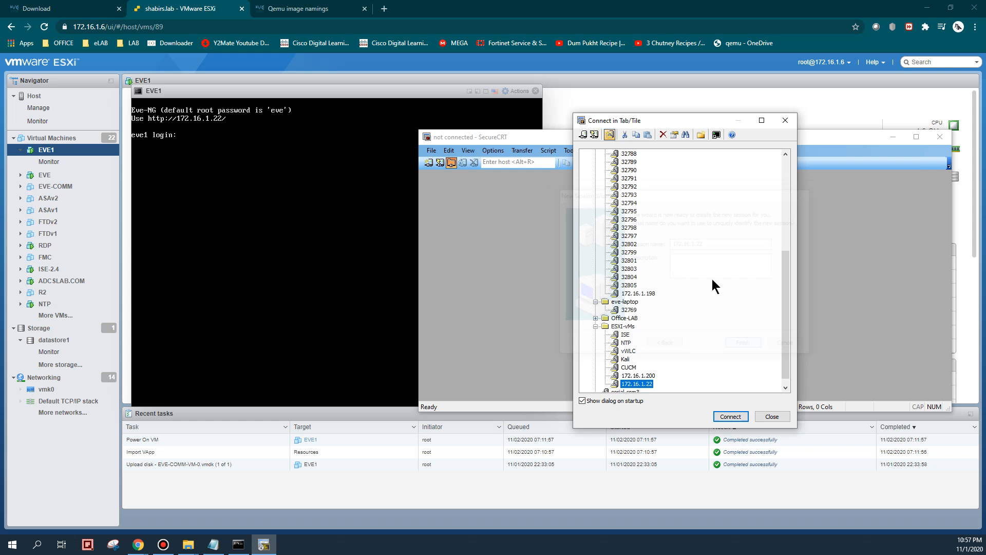
Connect to 172.16.1.22, accept the host key, log in as root, then return to the Qemu naming page
double_click(645, 374)
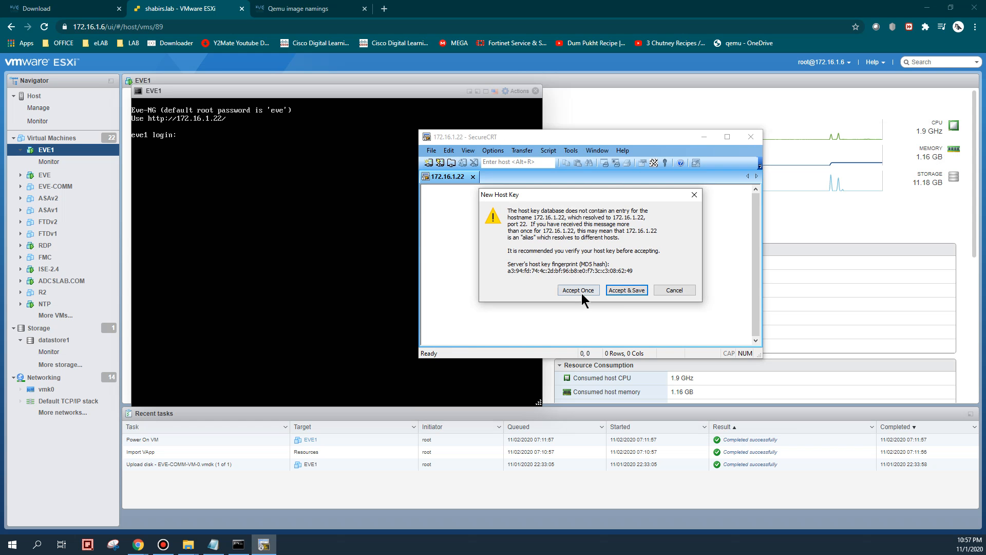
left_click(628, 291)
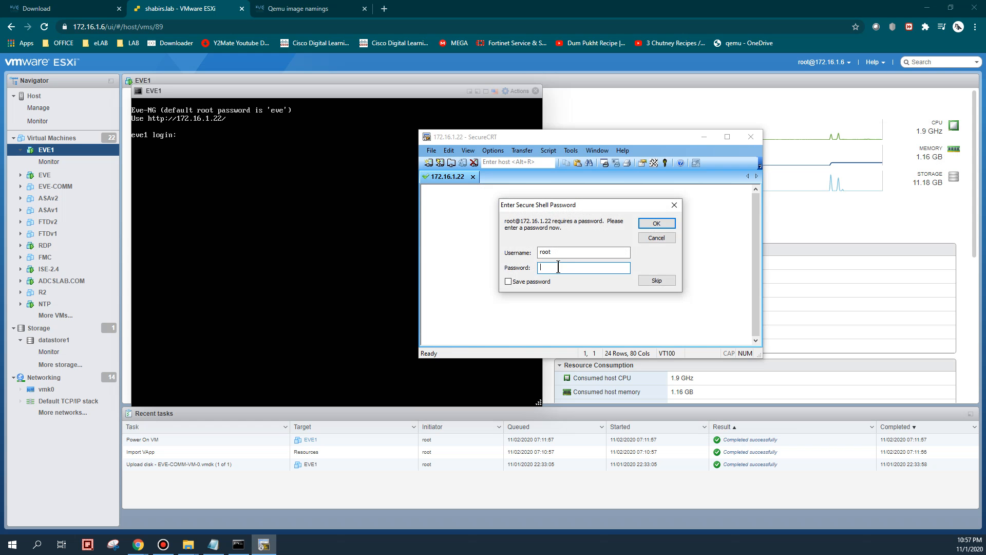
type("eve")
left_click(657, 222)
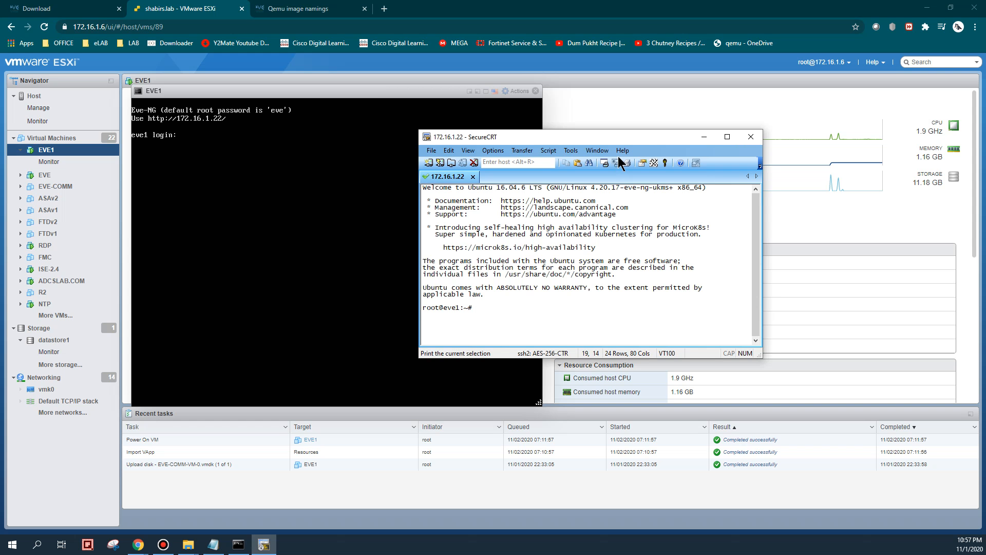
left_click(307, 14)
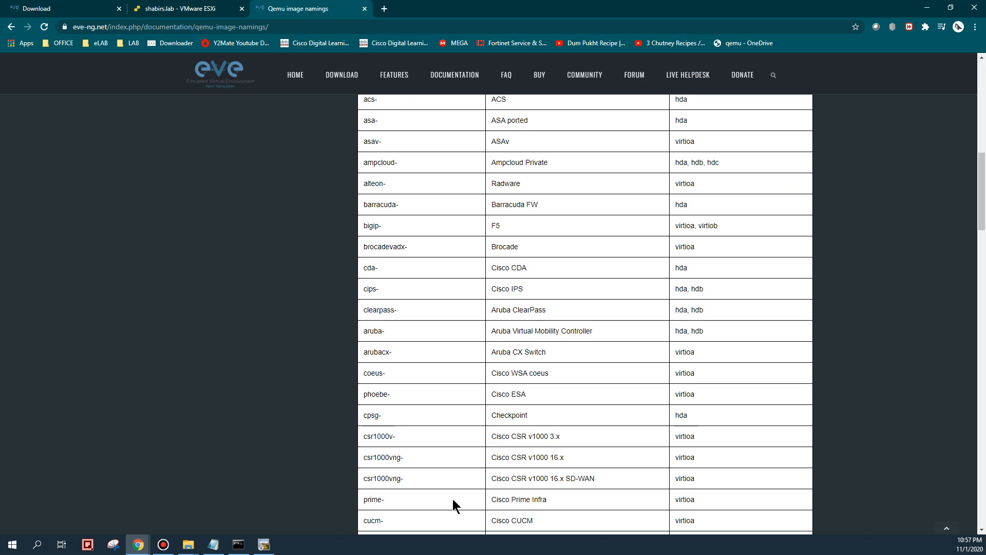
Scroll the naming page to the top and enlarge the SecureCRT terminal to 42x97 on the right
scroll(530, 246, "up", 15)
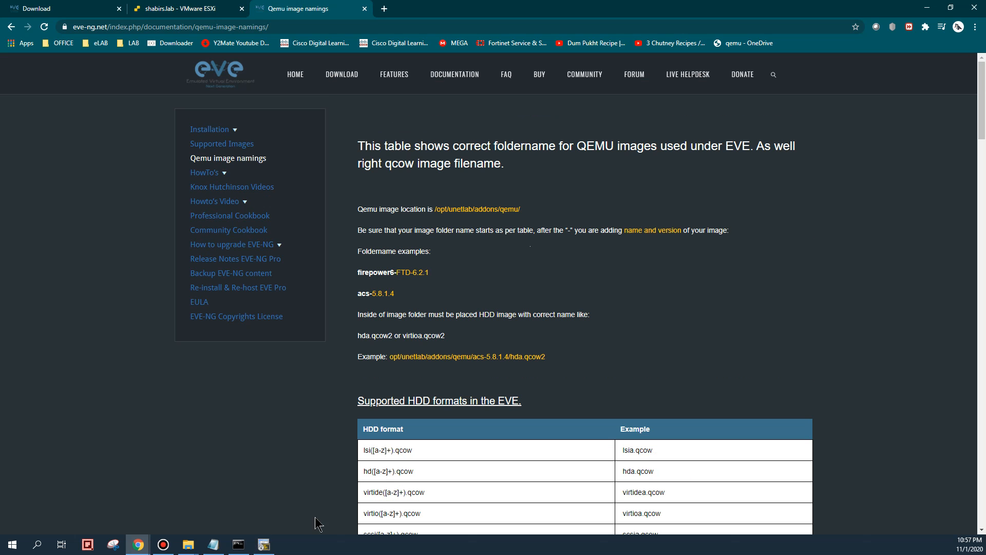
left_click(263, 544)
left_click_drag(523, 142, 670, 198)
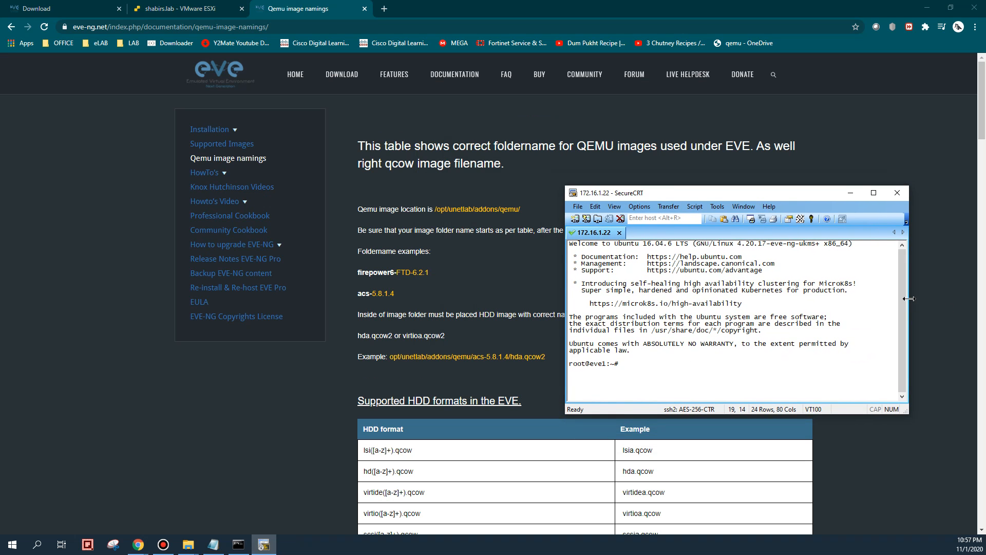
left_click_drag(910, 303, 980, 303)
left_click_drag(783, 186, 765, 57)
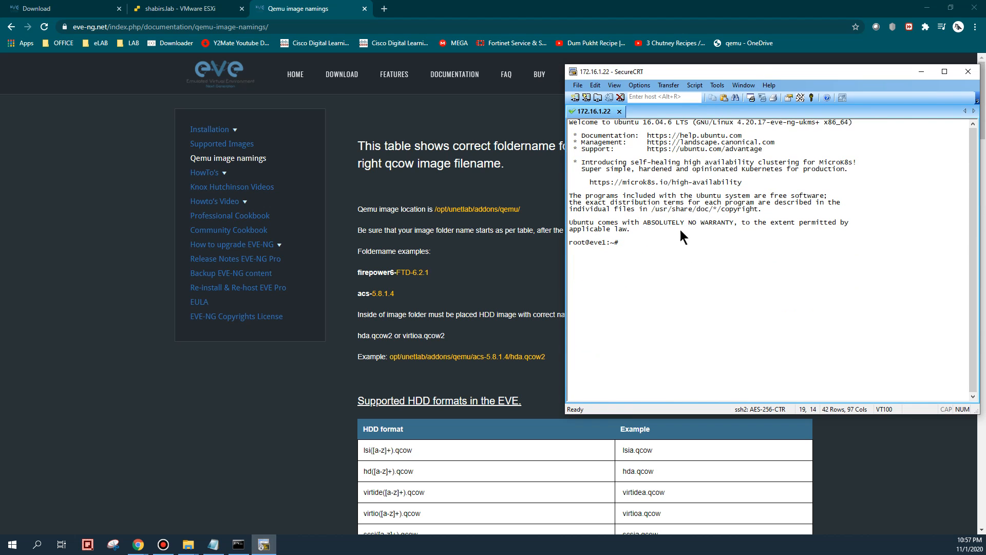
left_click(639, 85)
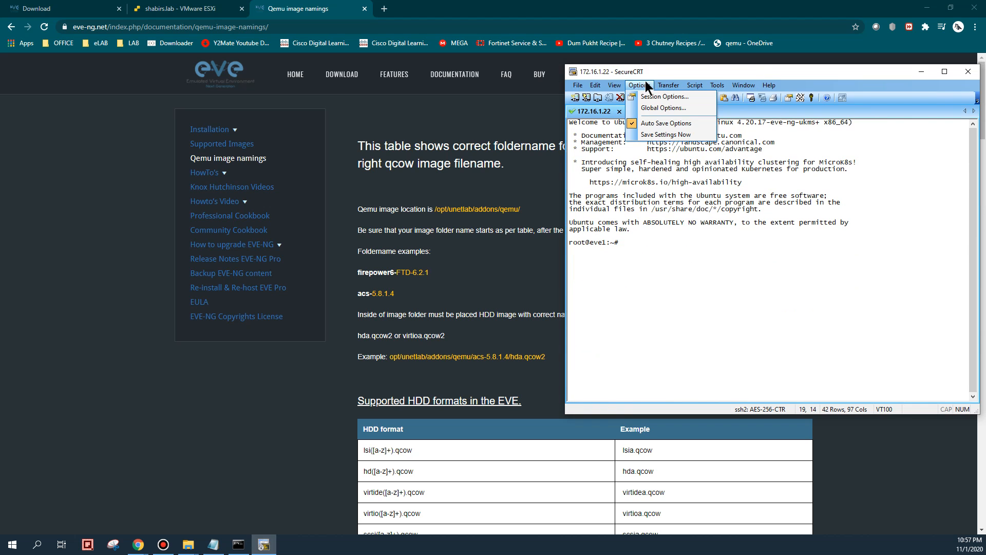
left_click(663, 109)
left_click(678, 170)
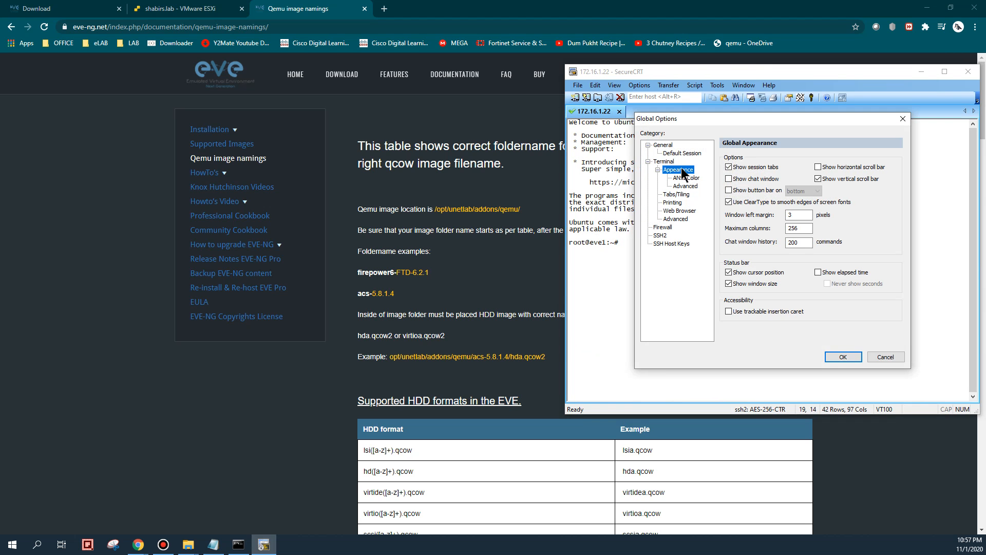
left_click(689, 177)
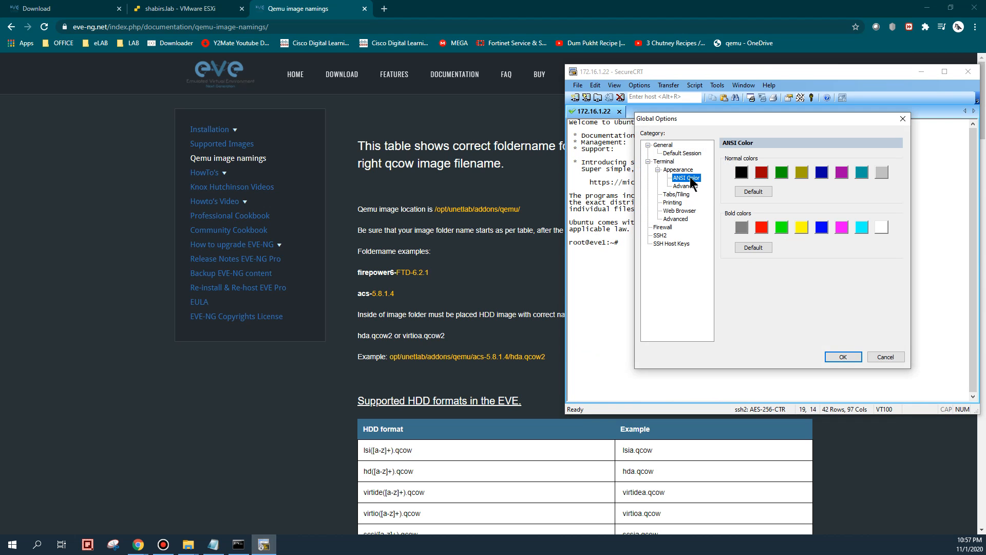
left_click(687, 187)
left_click(688, 201)
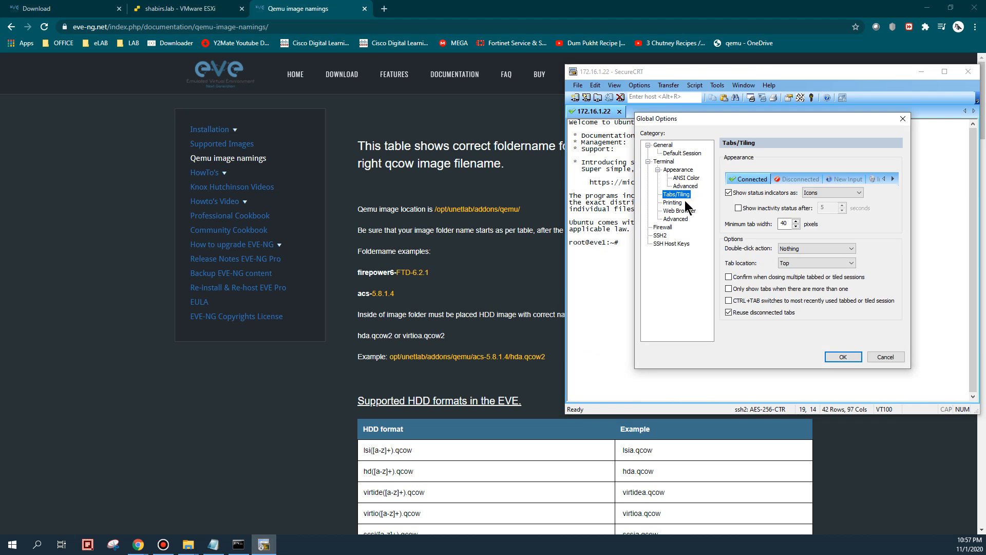
left_click(691, 187)
left_click(866, 185)
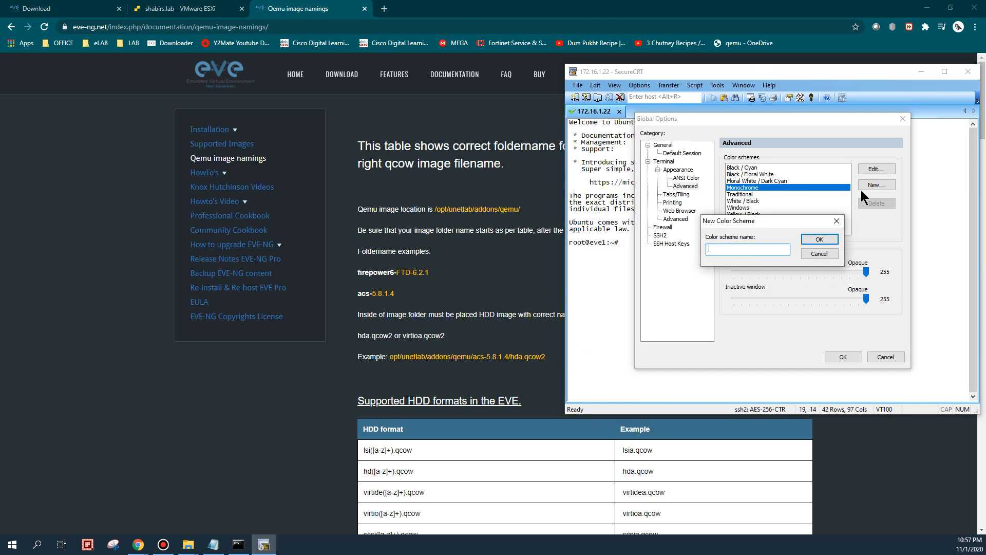
left_click(836, 237)
left_click(875, 168)
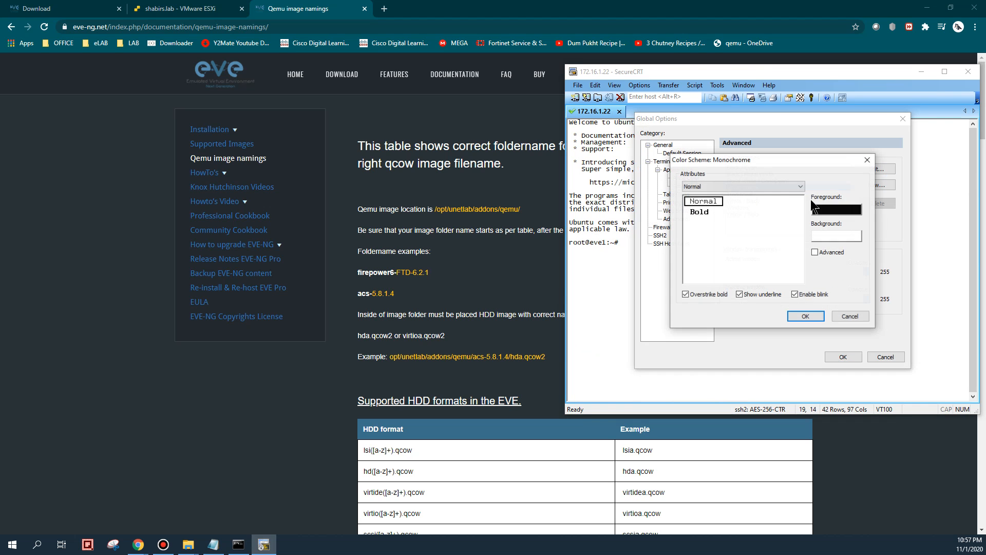
left_click(705, 214)
left_click(805, 317)
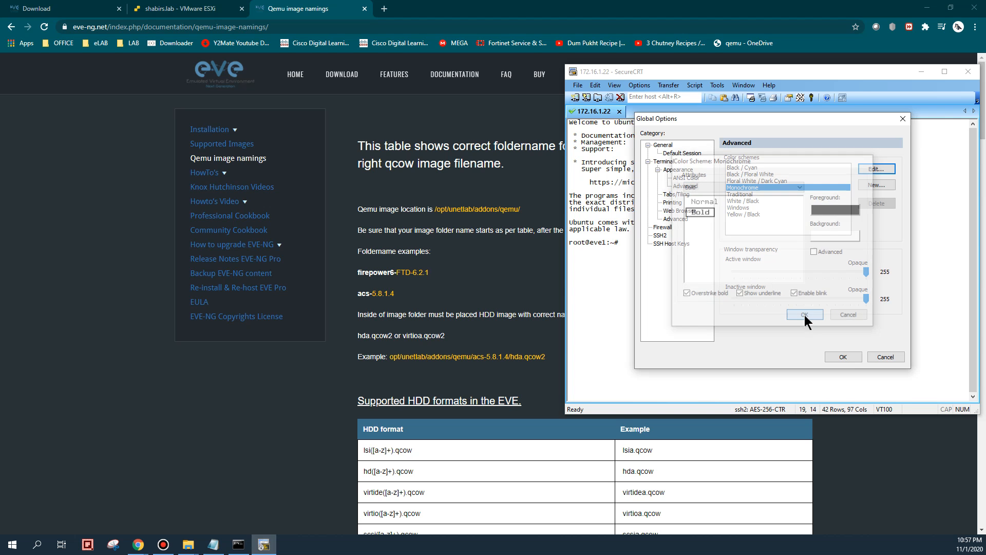
left_click(828, 356)
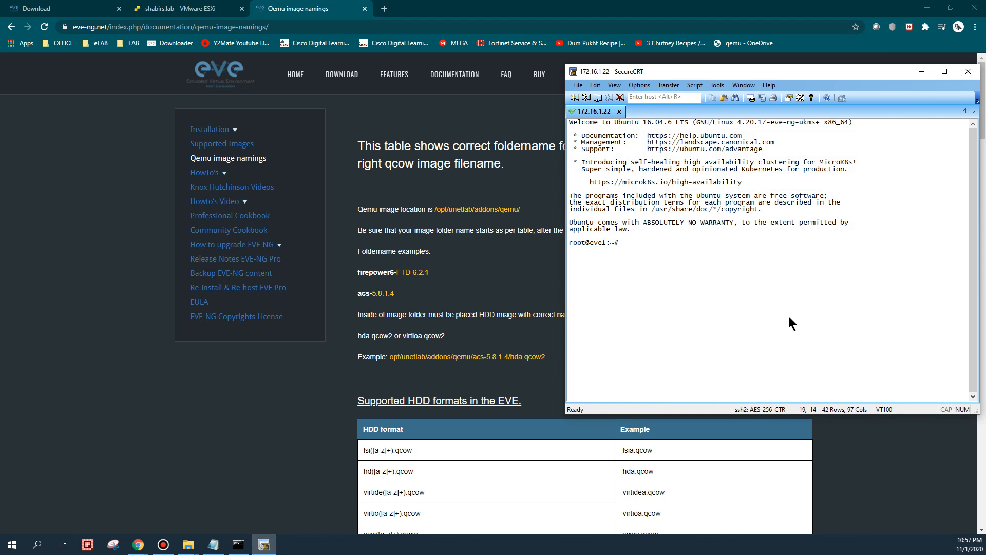
key("Return")
key("Return")
key("Return")
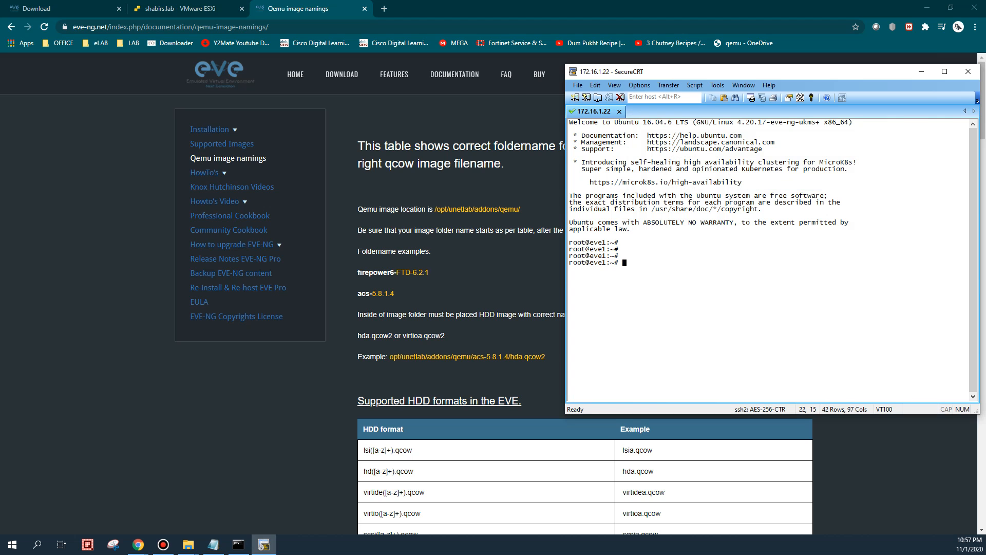
Change to /opt/unetlab/addons using Tab completion
type("cd")
type("/")
key("Tab")
key("Tab")
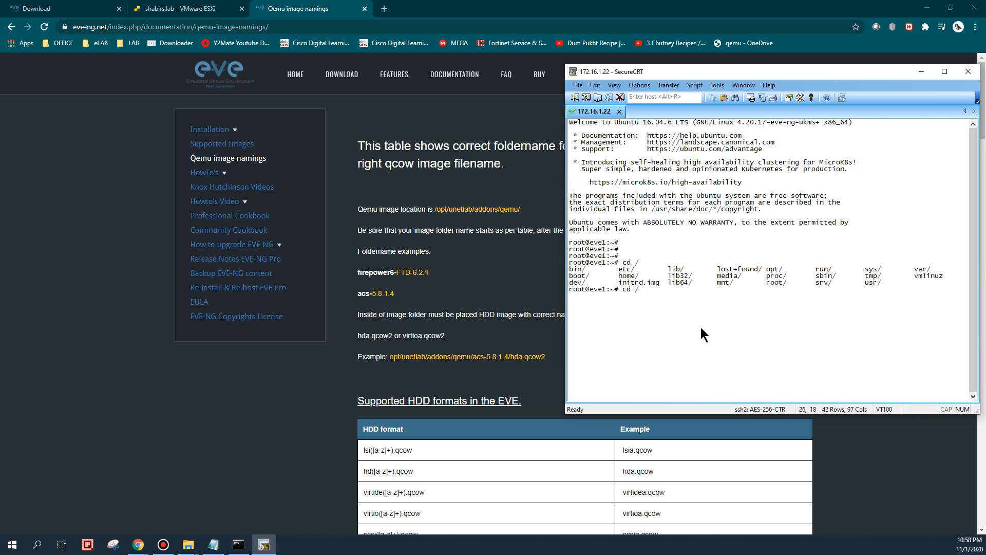
key("Tab")
key("Tab")
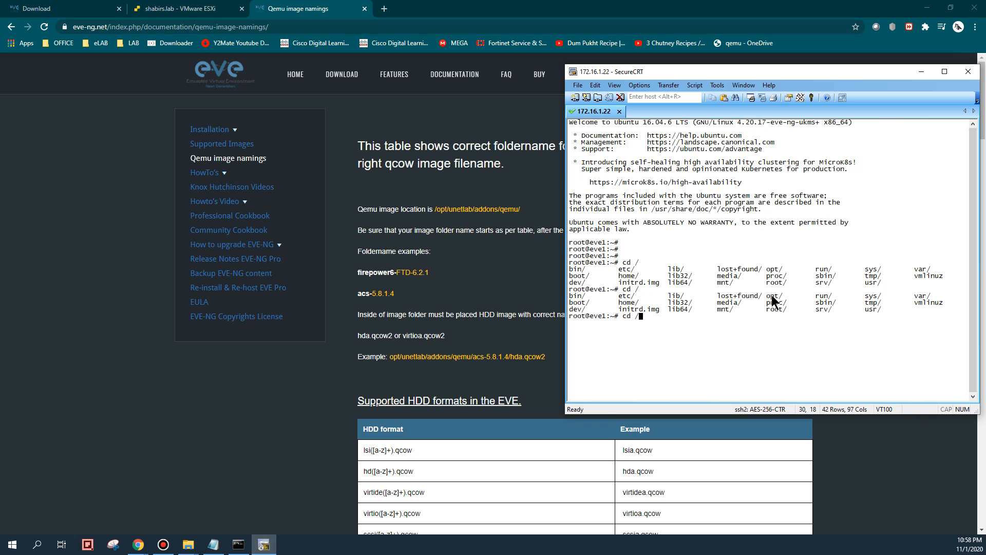
left_click_drag(772, 295, 776, 297)
double_click(773, 296)
type("opt/")
key("Tab")
key("Tab")
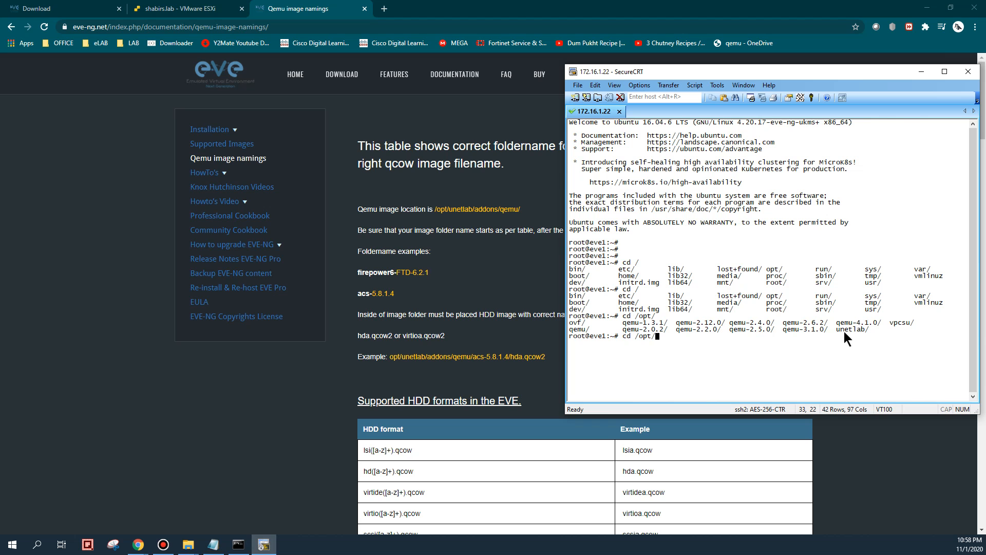
left_click_drag(836, 329, 867, 333)
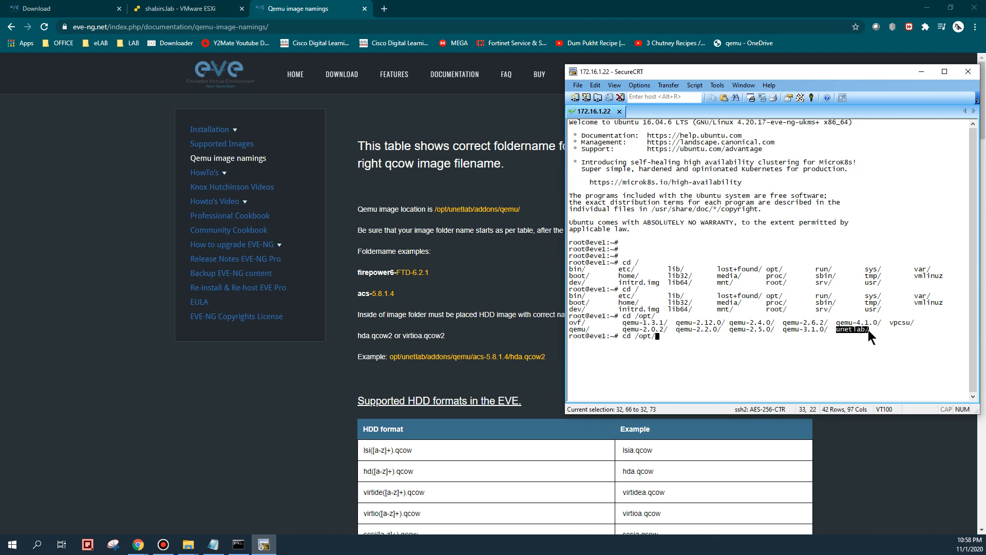
right_click(728, 346)
key("Tab")
key("Tab")
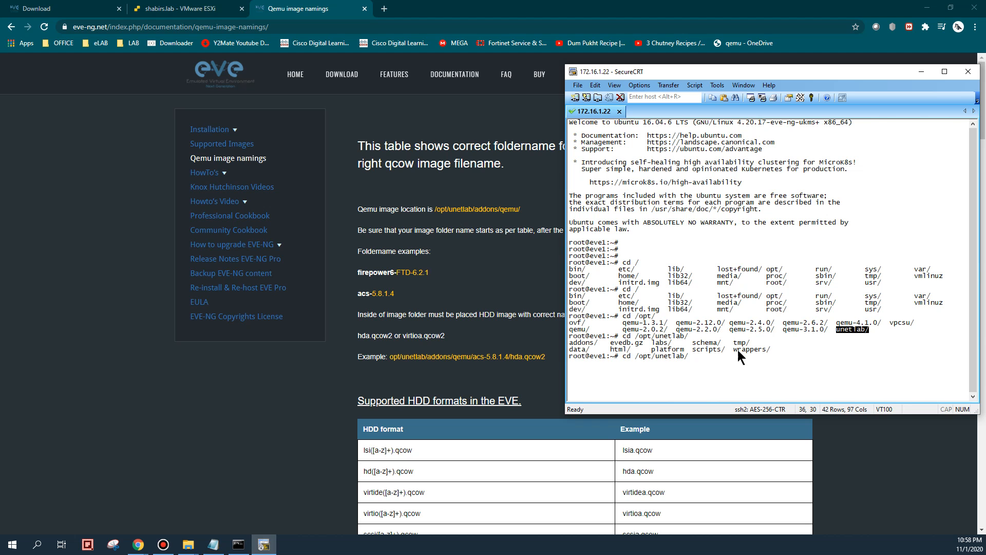
left_click_drag(570, 342, 599, 343)
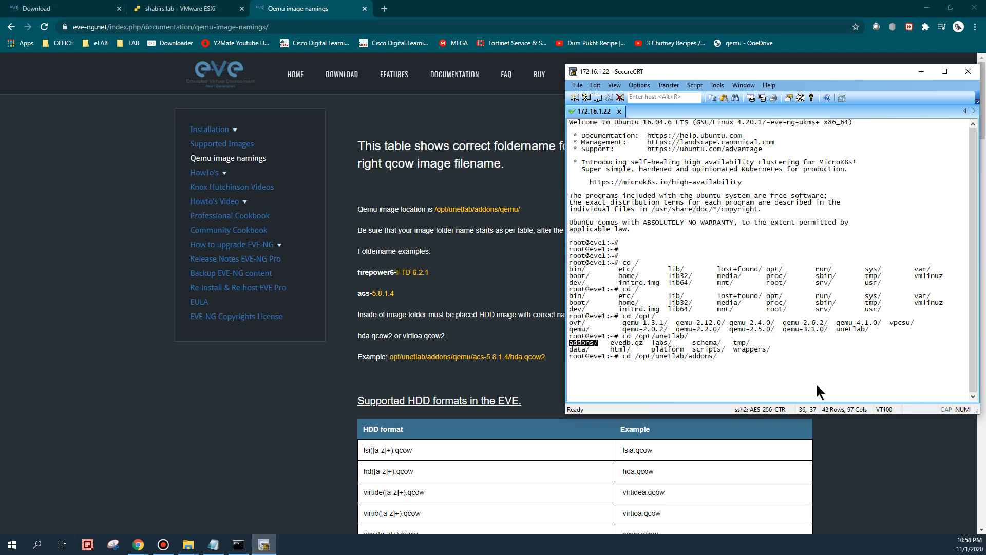
key("Return")
key("Return")
key("Return")
key("Return")
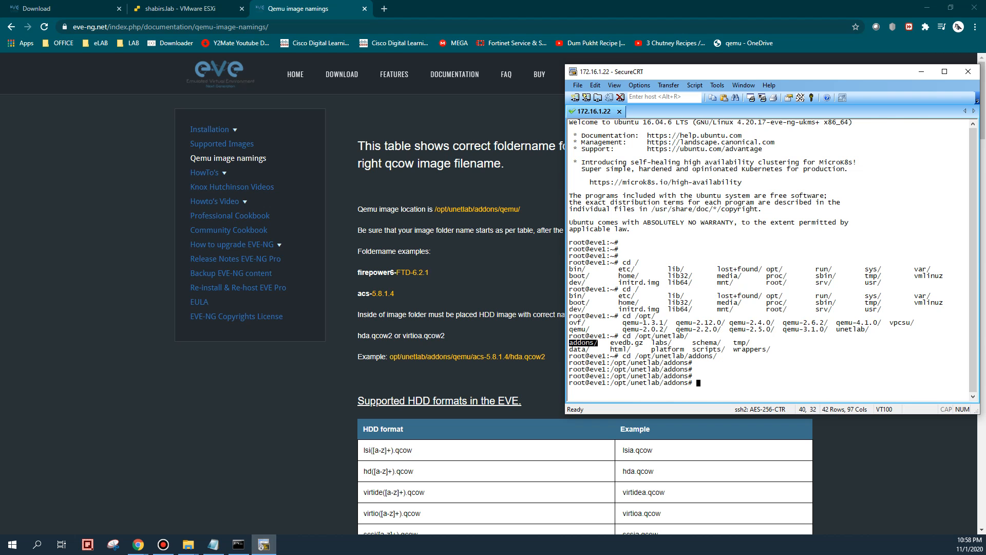
List addons with ls -l, showing the dynamips, iol and qemu folders, with Supported Images open in Chrome
key("Return")
key("Return")
key("Return")
key("Return")
key("Return")
key("Return")
key("Return")
key("Return")
key("Return")
key("Return")
key("Return")
key("Return")
key("Return")
key("Return")
key("Return")
key("Return")
key("Return")
key("Return")
key("Return")
key("Return")
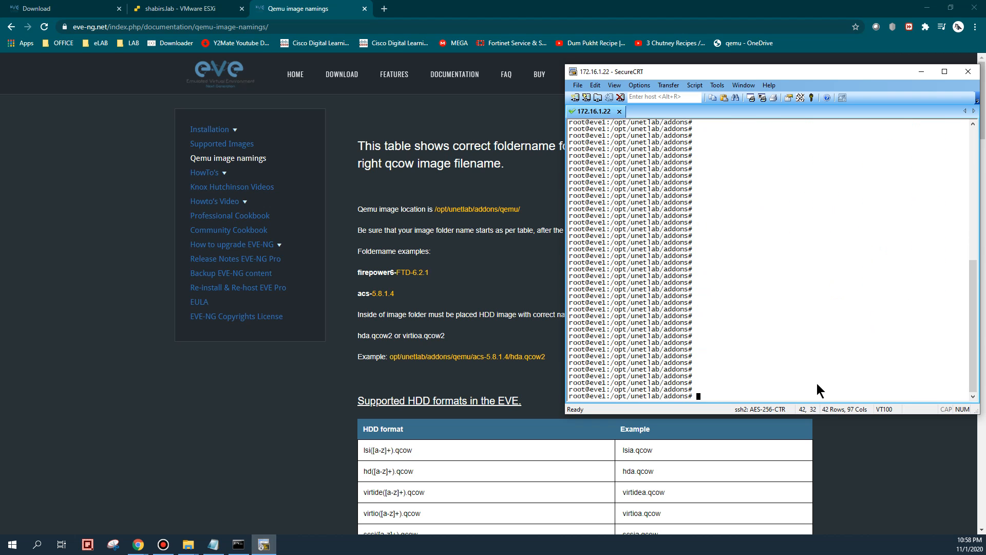
type("ls -l")
key("Return")
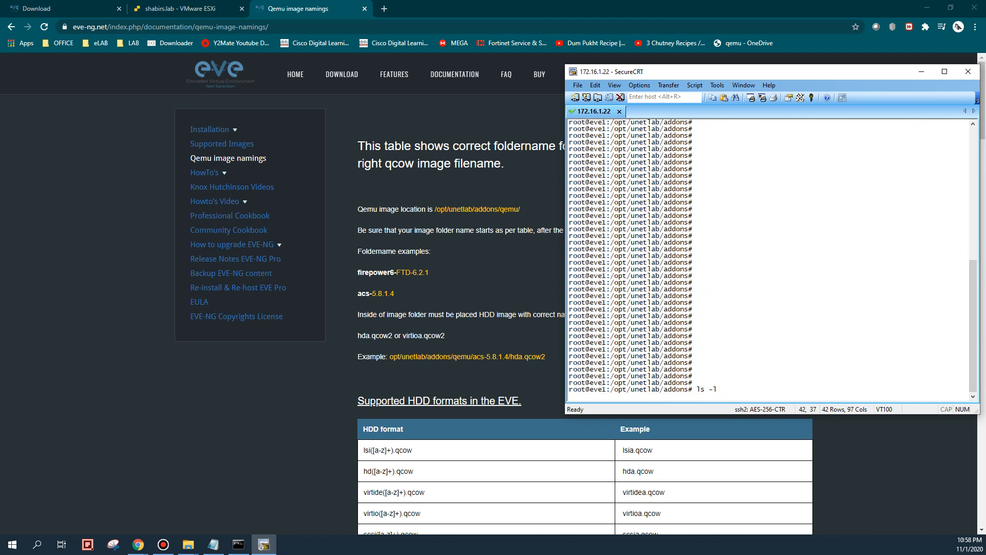
key("Return")
key("Return")
key("Return")
key("Return")
key("Return")
key("Return")
key("Return")
key("Return")
key("Return")
key("Return")
key("Return")
key("Return")
key("Return")
key("Return")
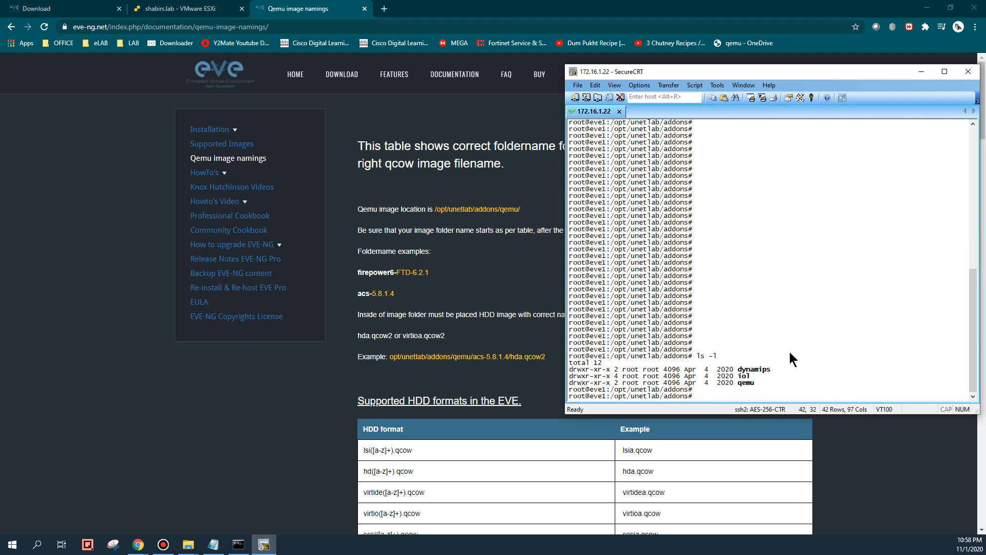
left_click(247, 150)
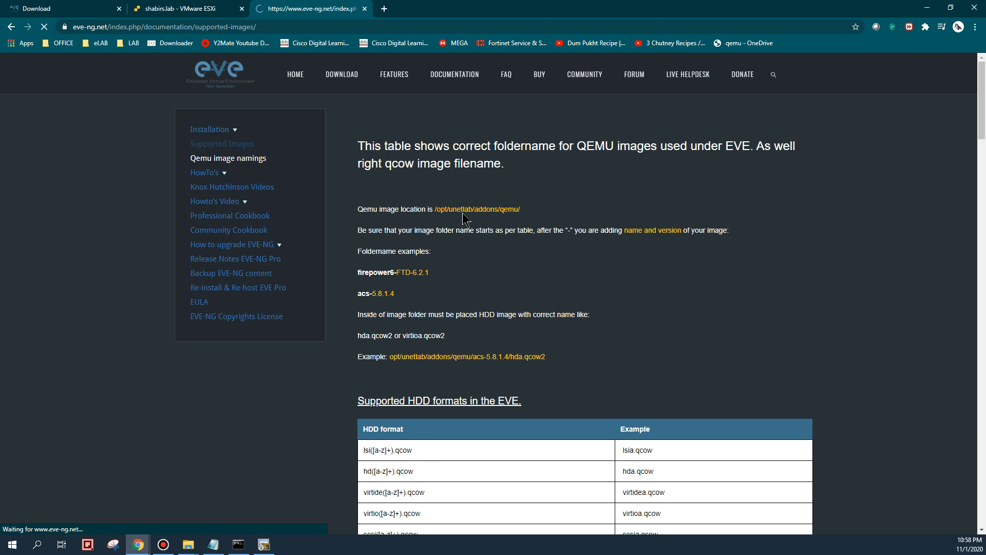
left_click(264, 544)
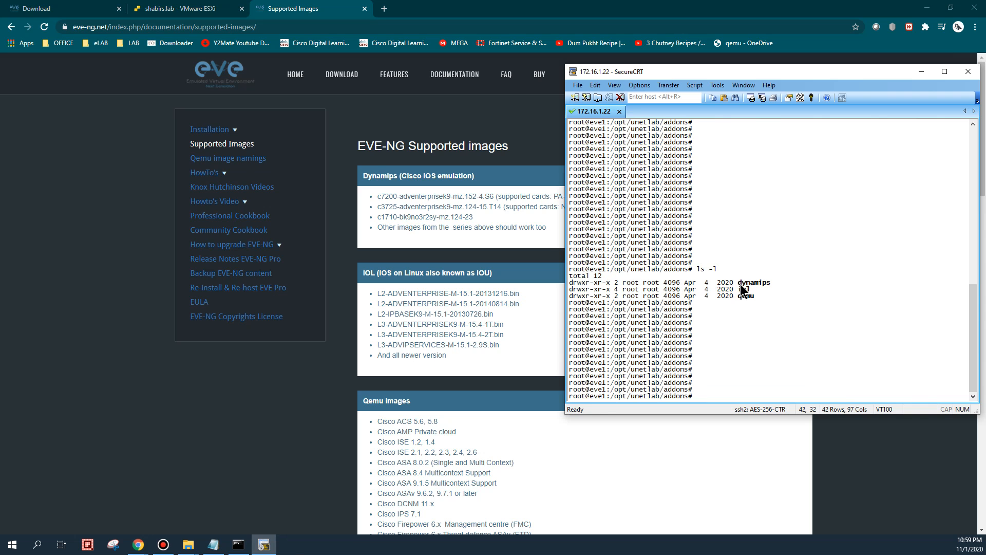
left_click_drag(740, 285, 768, 298)
left_click(766, 299)
mouse_move(741, 283)
left_mouse_down()
mouse_move(765, 293)
mouse_move(740, 291)
left_mouse_up()
double_click(743, 290)
left_click(742, 300)
left_click_drag(738, 296, 767, 290)
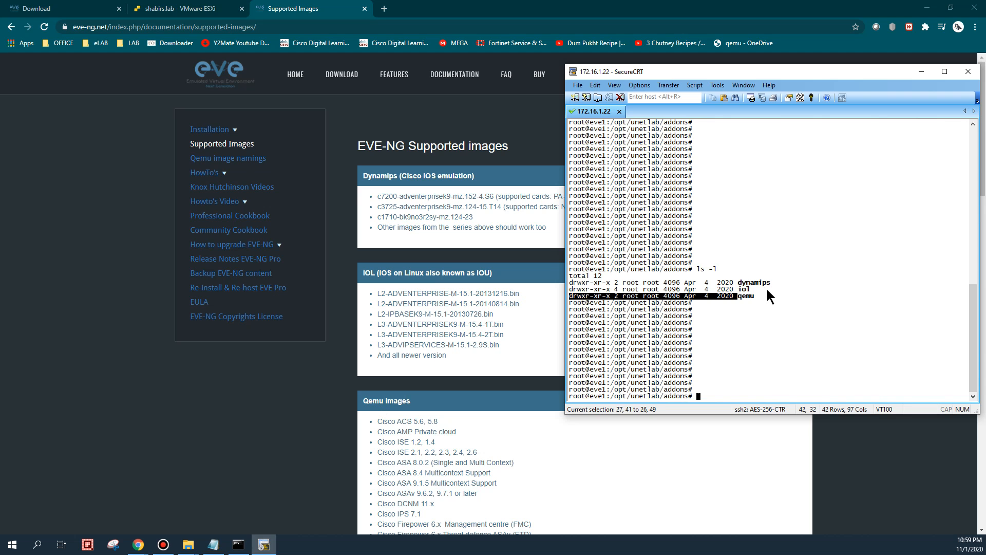
left_click(762, 292)
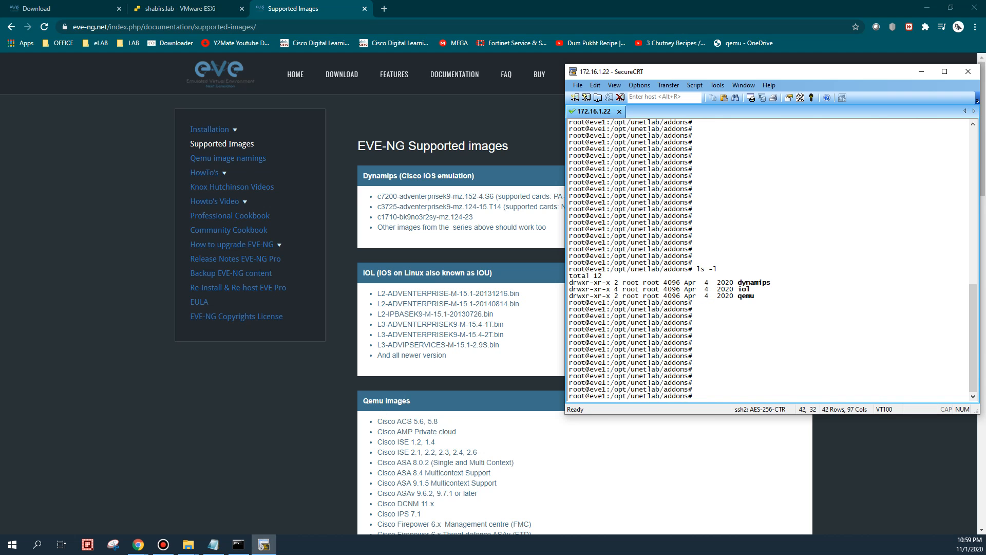
Enter the qemu folder with cd qemu/ and list it, finding it empty
type("cd qemu/")
key("Return")
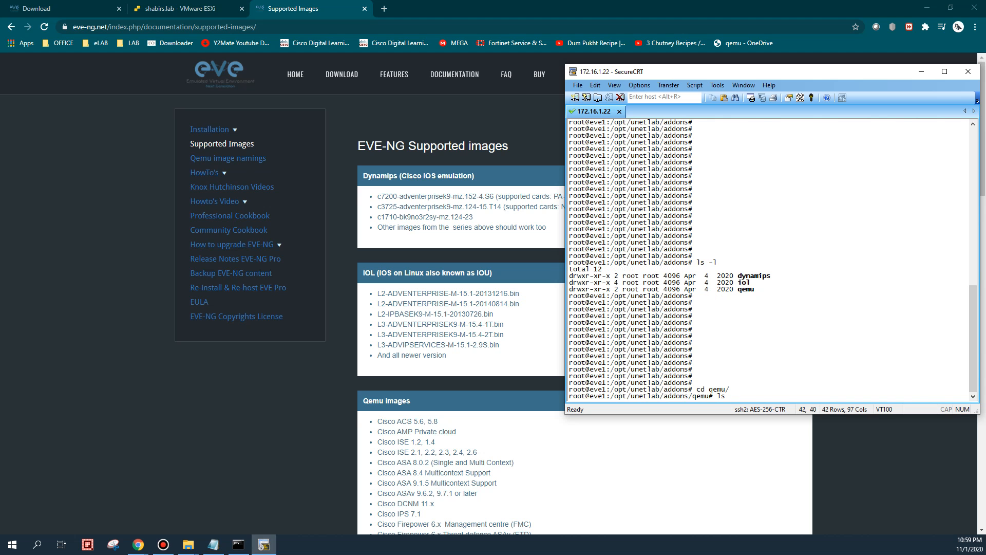
type("ls -l")
key("Return")
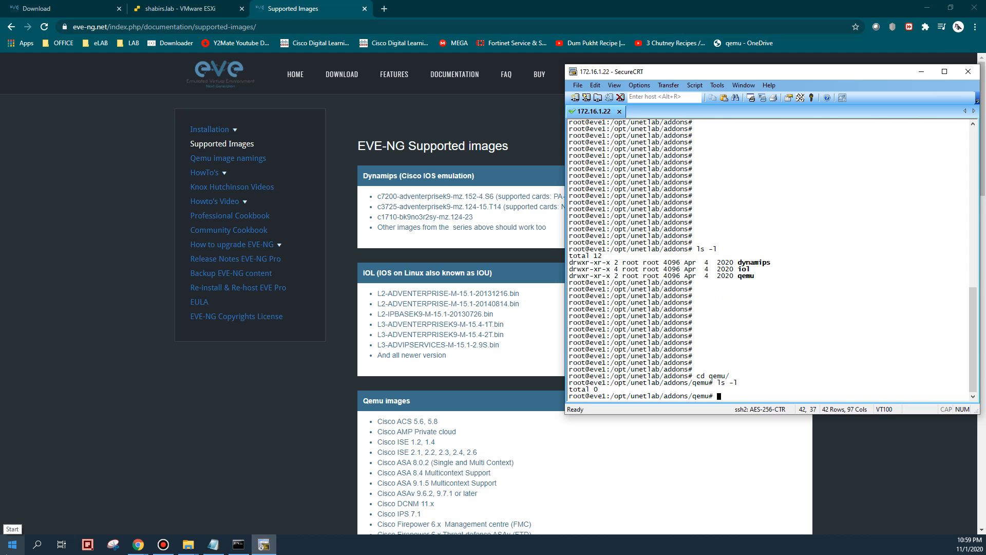
left_click(12, 544)
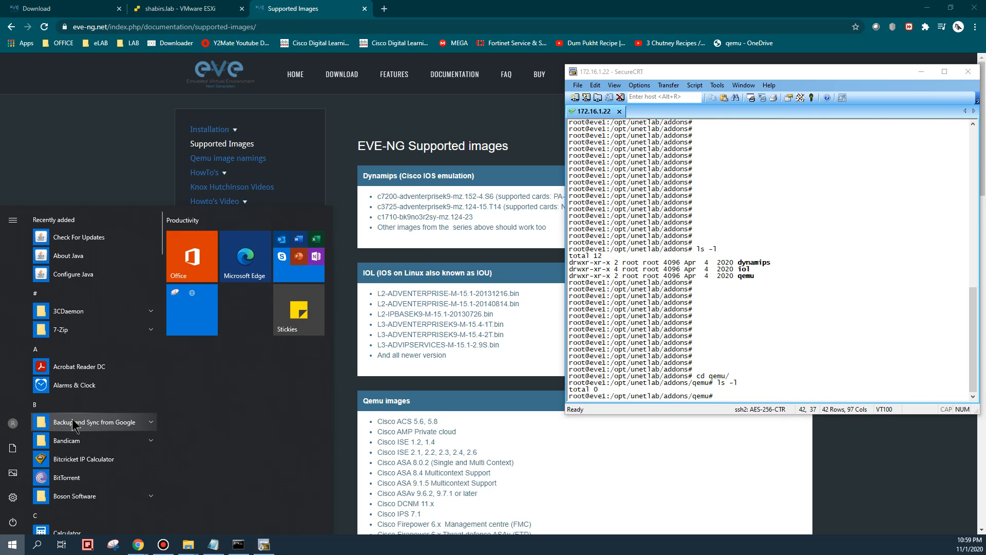
Launch WinSCP from the Start search and enlarge its window
left_click(72, 418)
type("winsc")
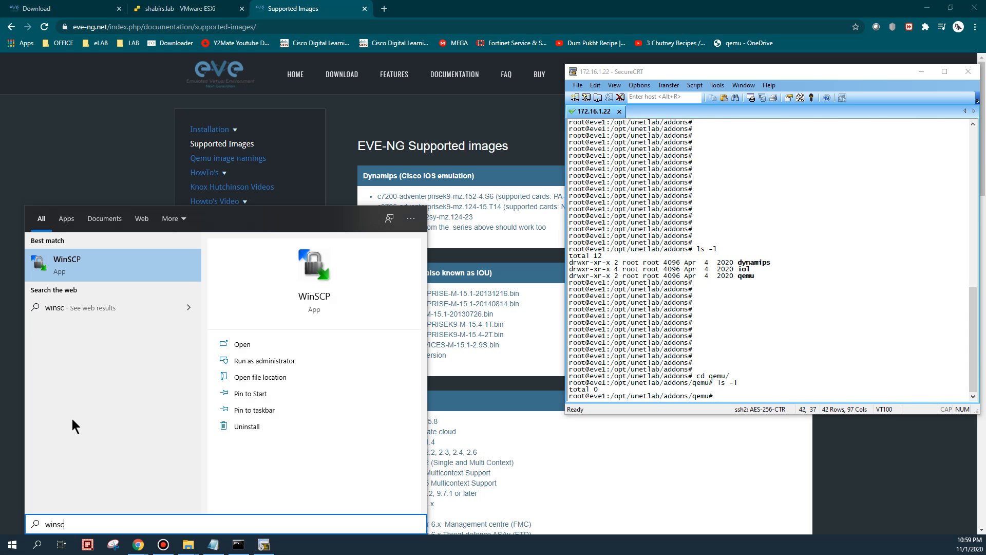
left_click(133, 265)
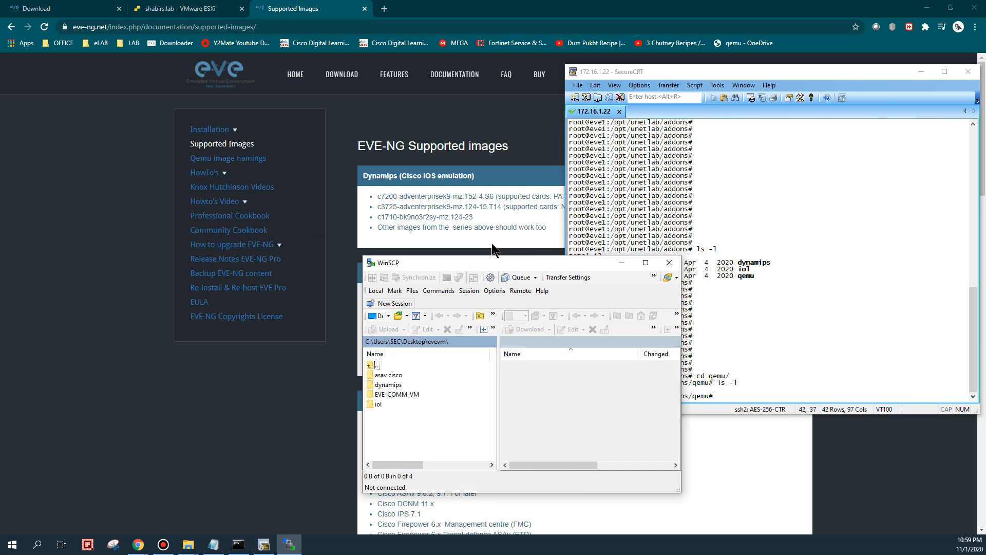
left_click_drag(260, 151, 253, 131)
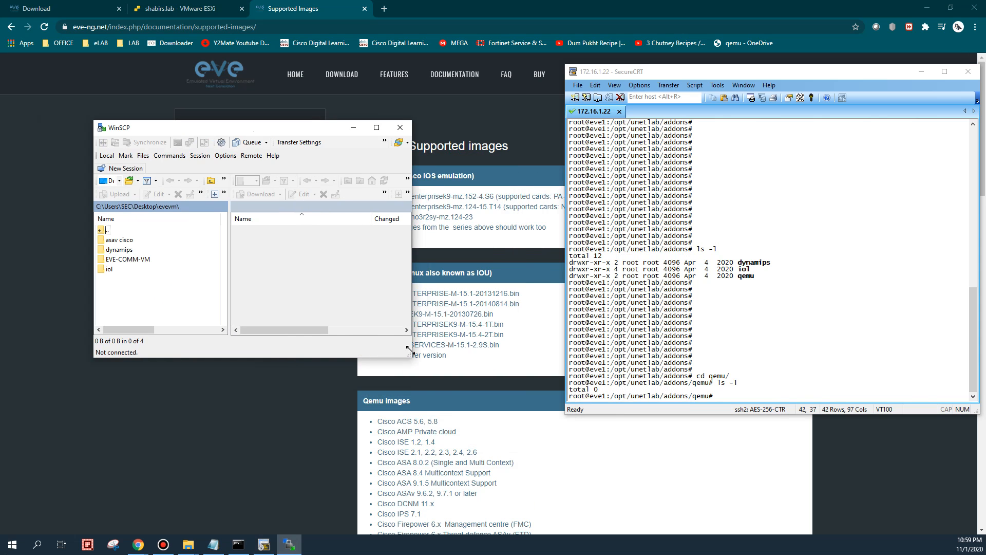
left_click_drag(411, 356, 621, 494)
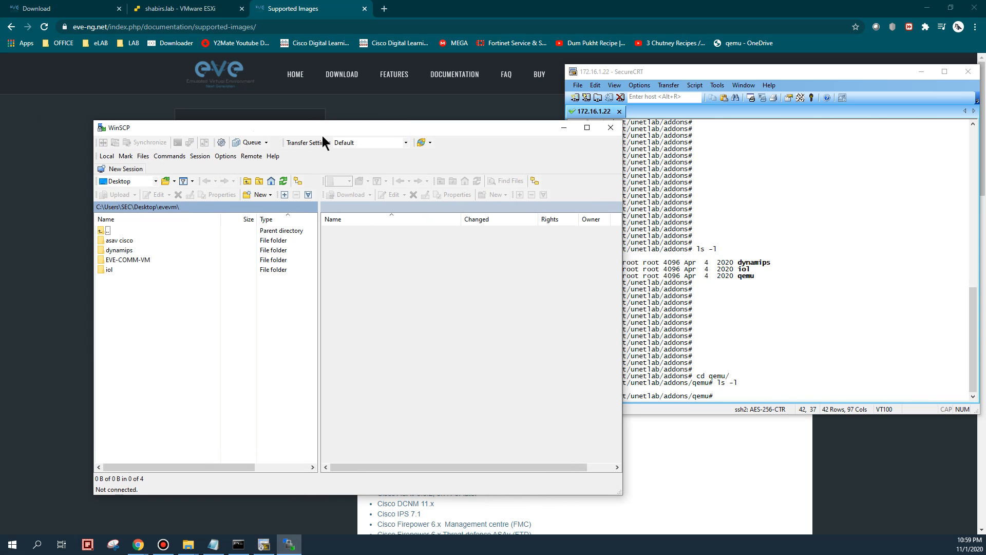
left_click_drag(324, 128, 269, 116)
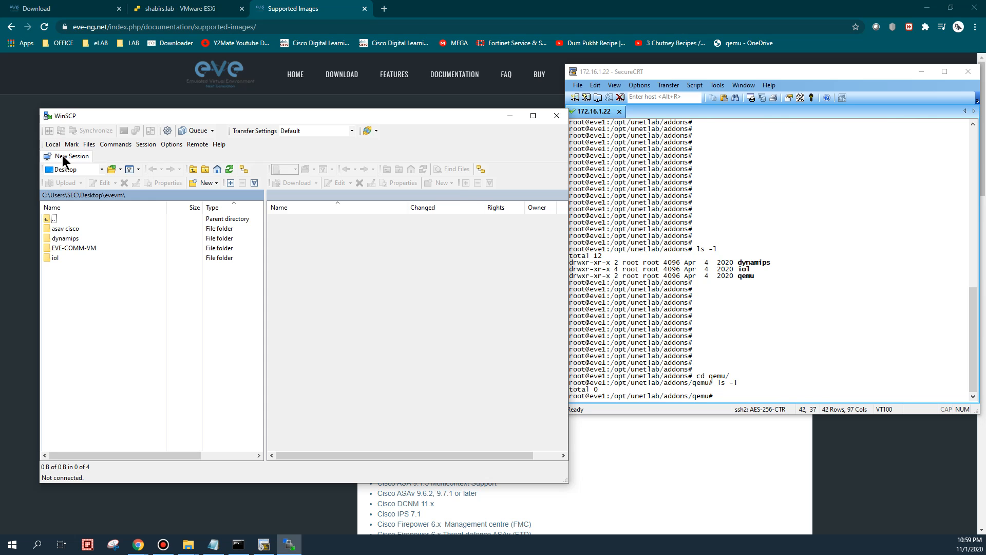
Create and save a new SFTP site for 172.16.1.22 with user root
left_click(67, 157)
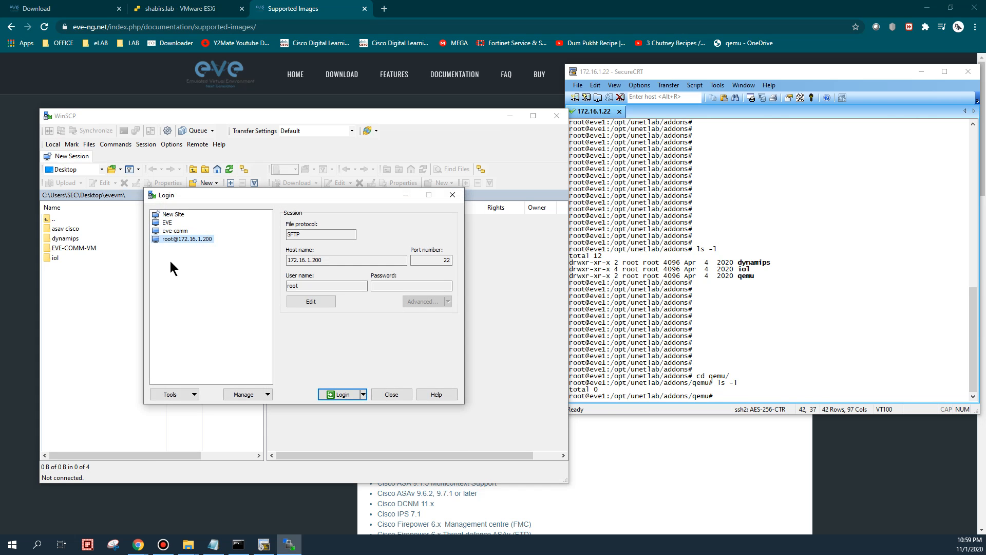
left_click(173, 214)
left_click(309, 261)
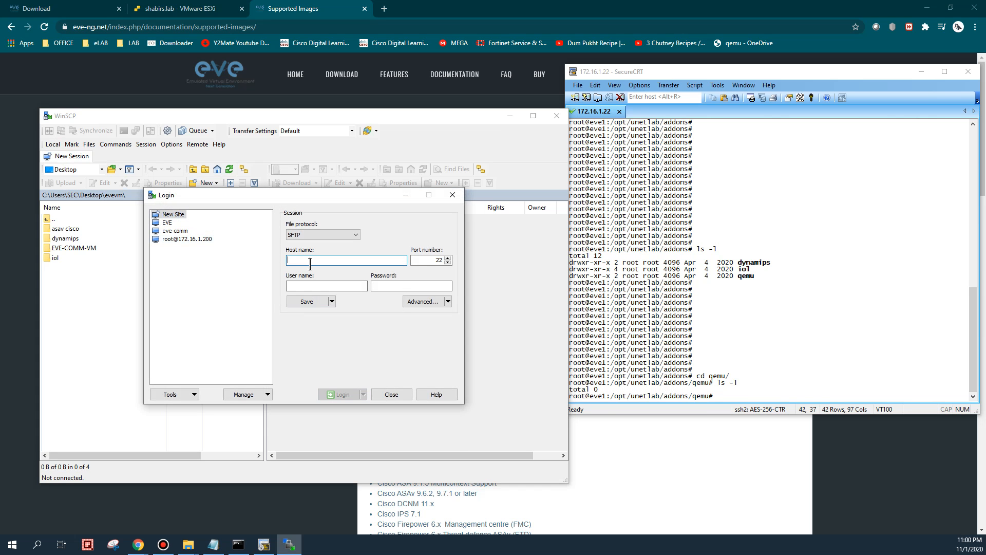
type("172.16.1.22")
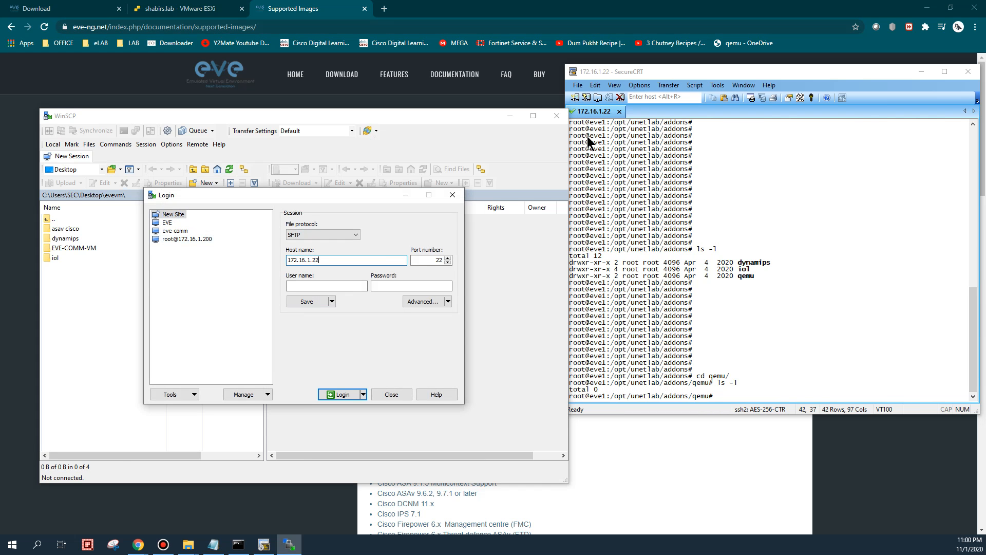
key("Tab")
key("Tab")
type("ro")
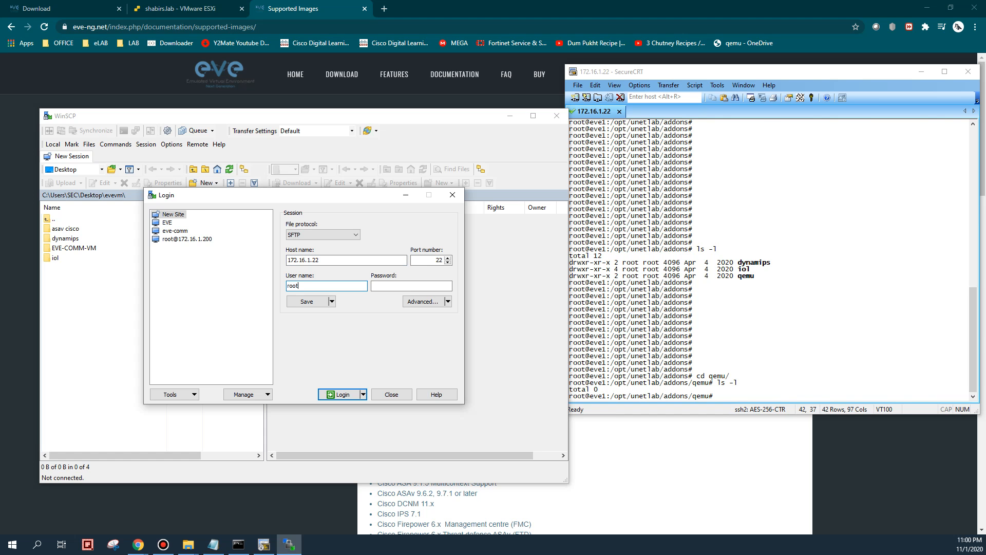
key("Tab")
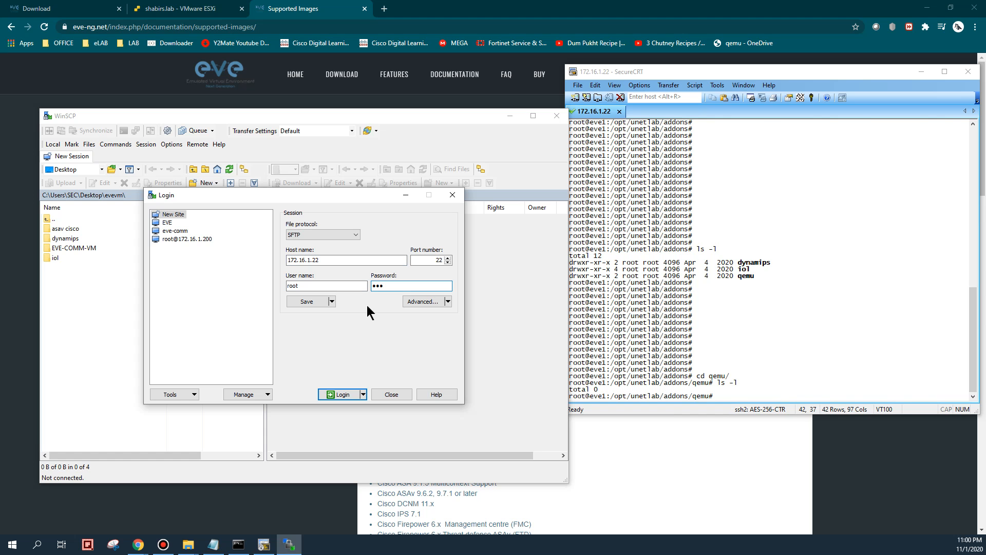
left_click(308, 302)
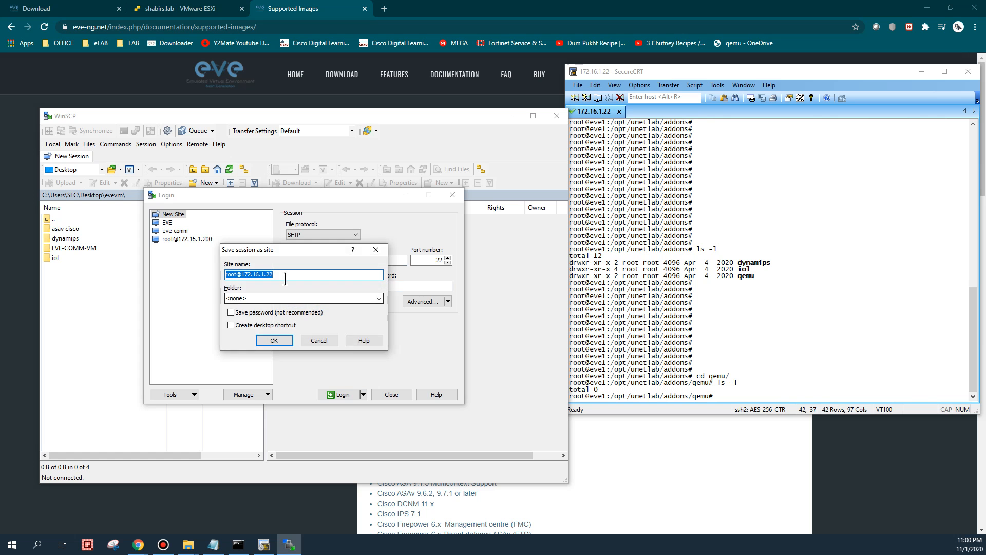
left_click(282, 340)
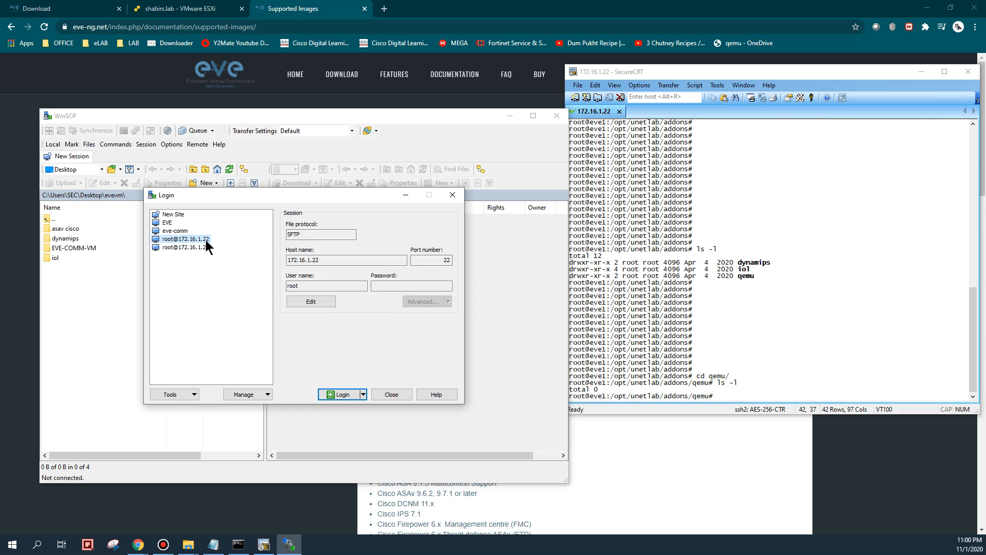
Log in to 172.16.1.22, trusting the host key and entering root's password
left_click(341, 394)
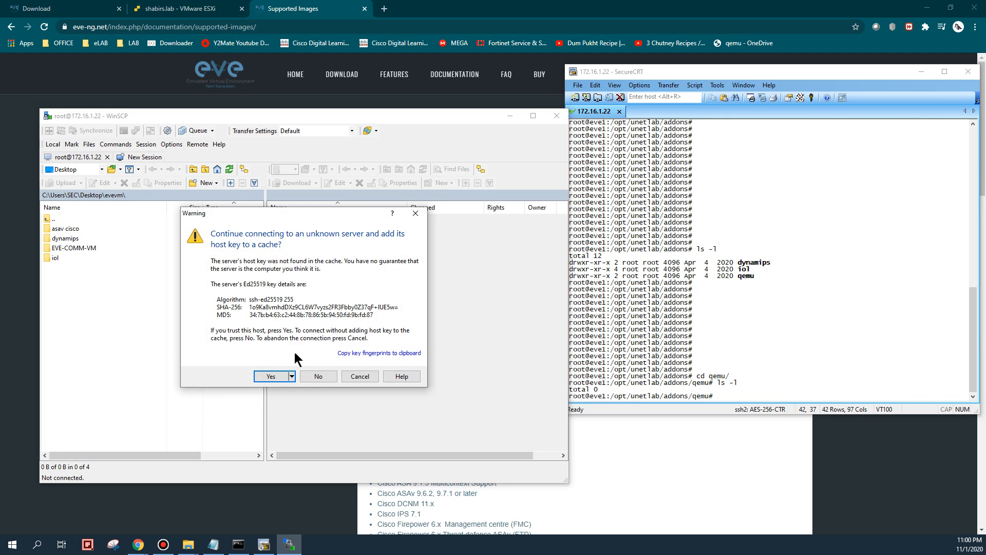
left_click(282, 378)
type("ev")
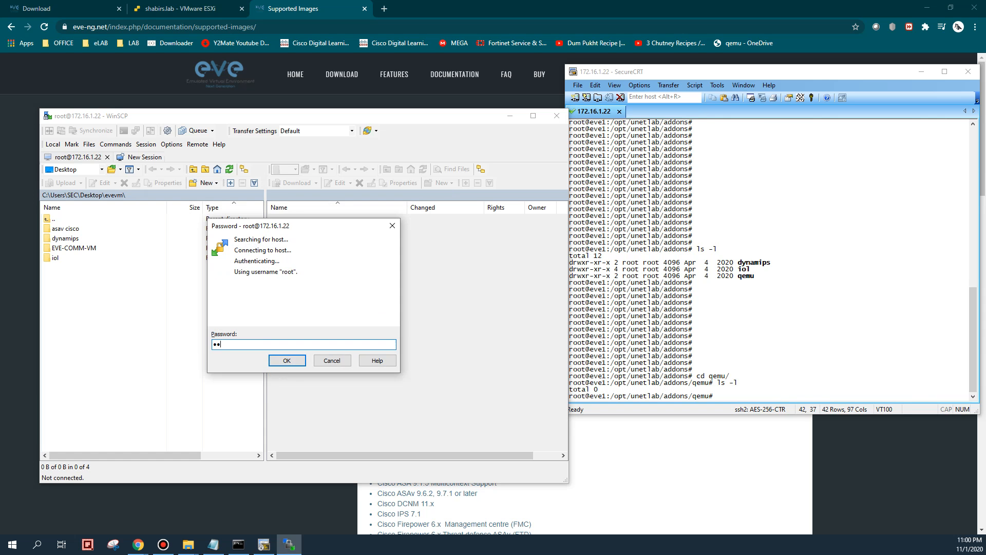
type("e")
left_click(288, 363)
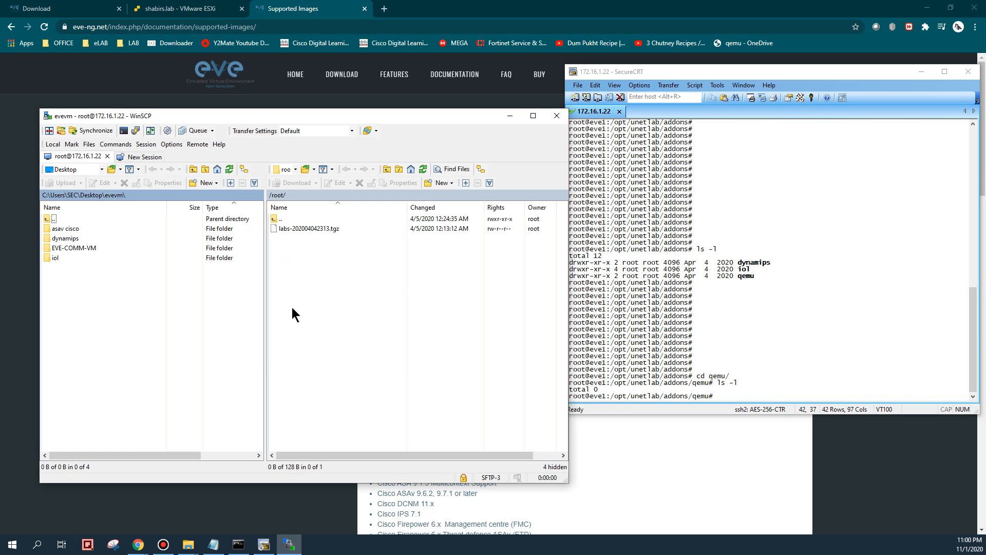
Browse the remote panel to /opt/unetlab/addons/qemu and the local panel to the asav cisco folder
double_click(287, 219)
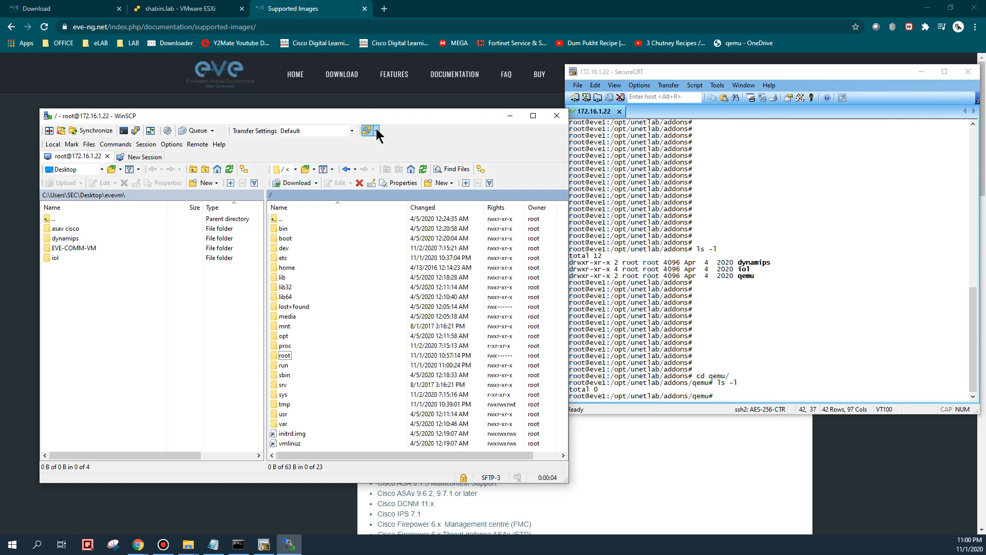
left_click_drag(362, 110, 353, 101)
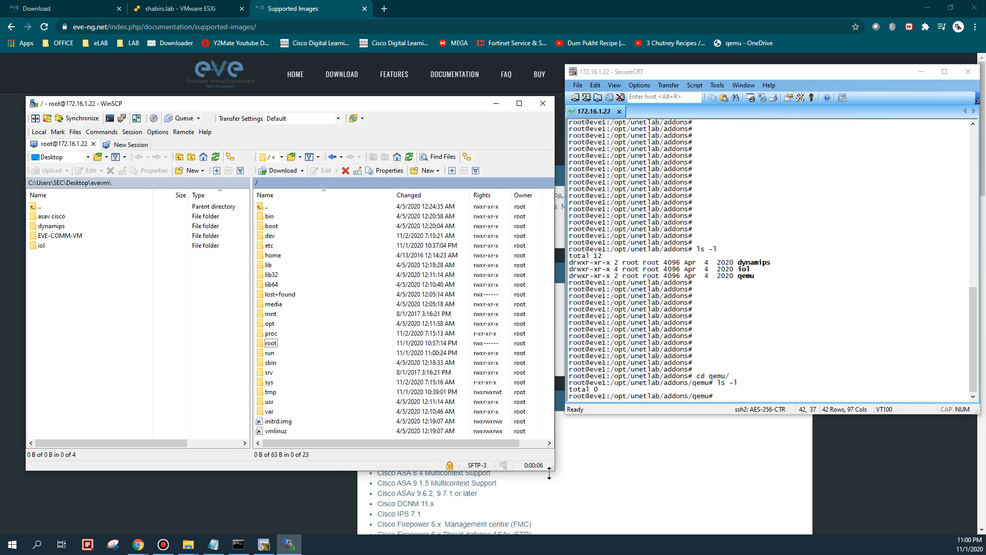
left_click_drag(549, 474, 607, 521)
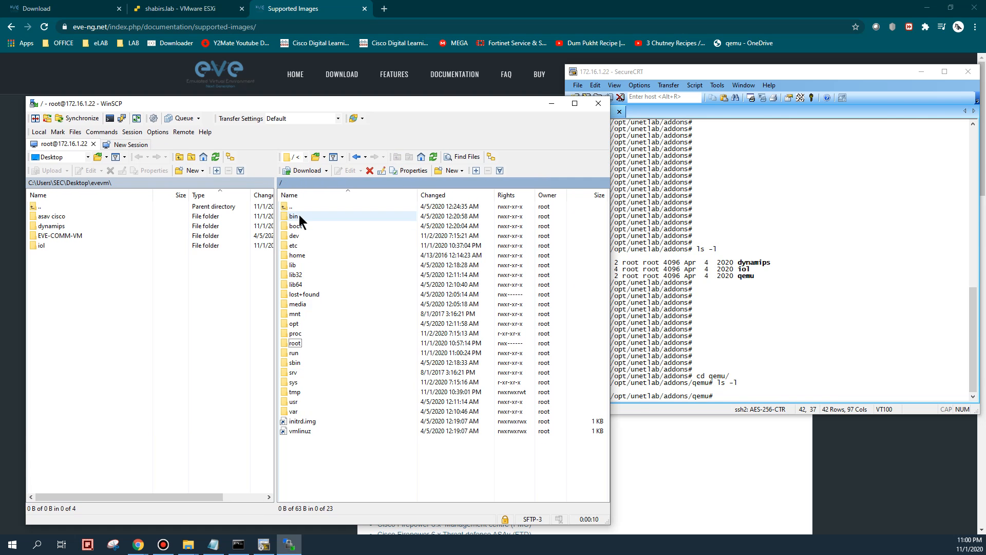
double_click(300, 323)
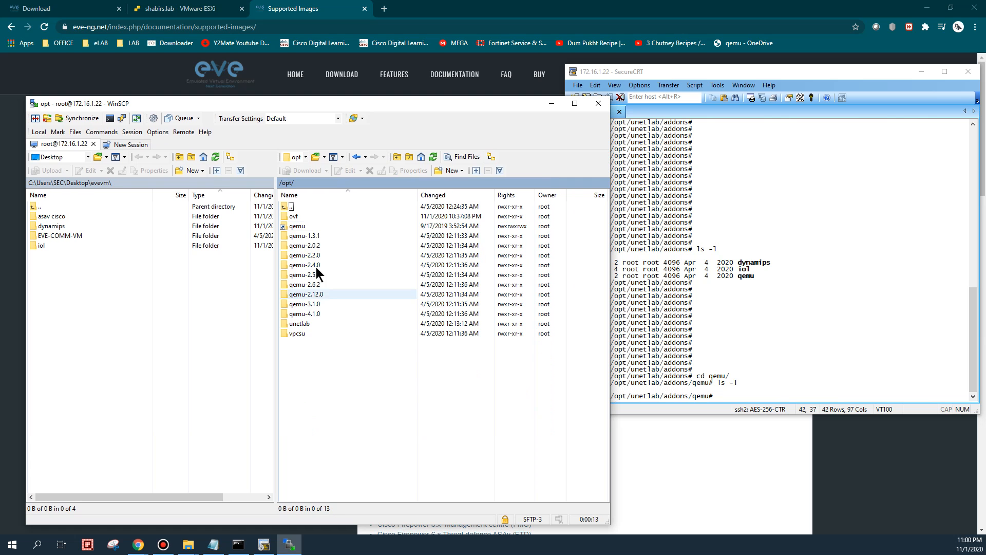
double_click(311, 322)
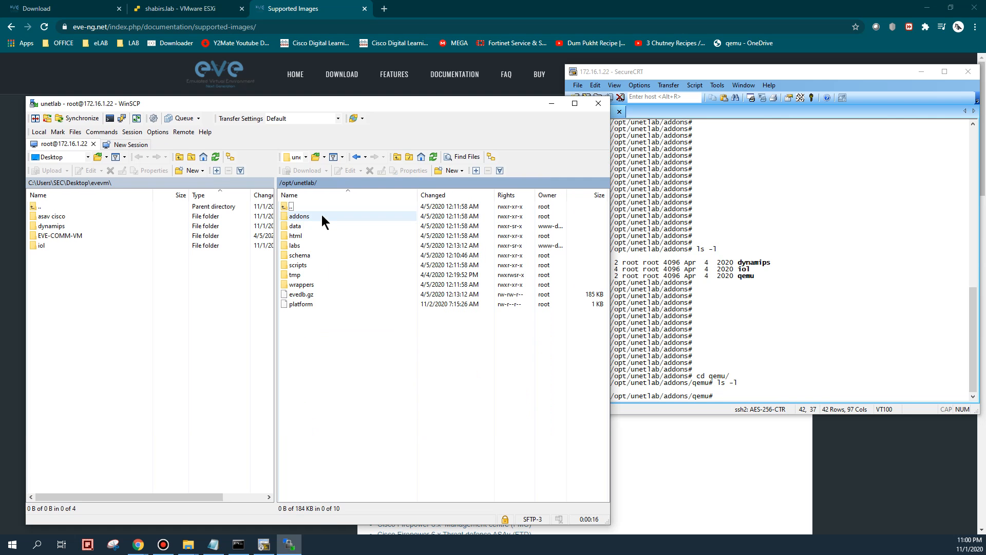
double_click(322, 216)
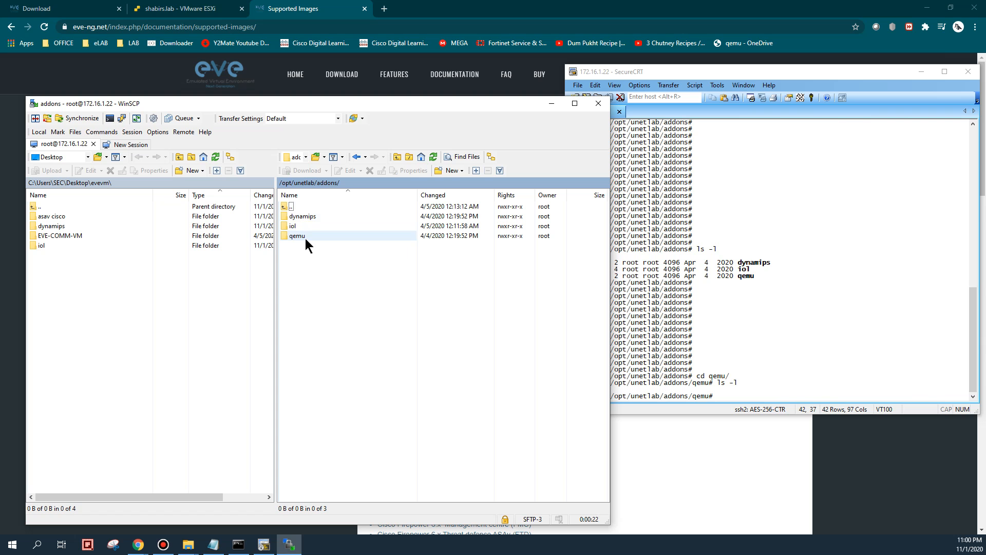
double_click(307, 235)
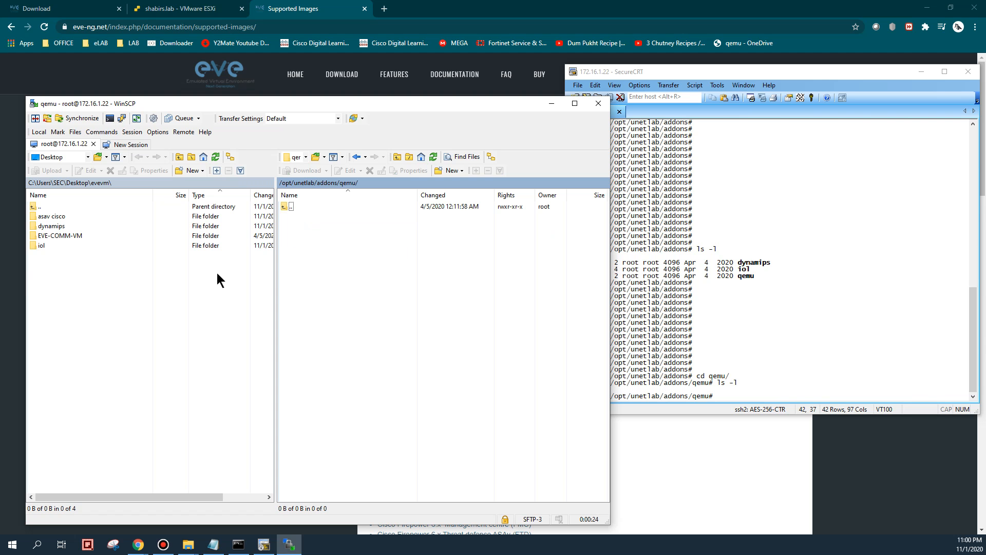
double_click(55, 217)
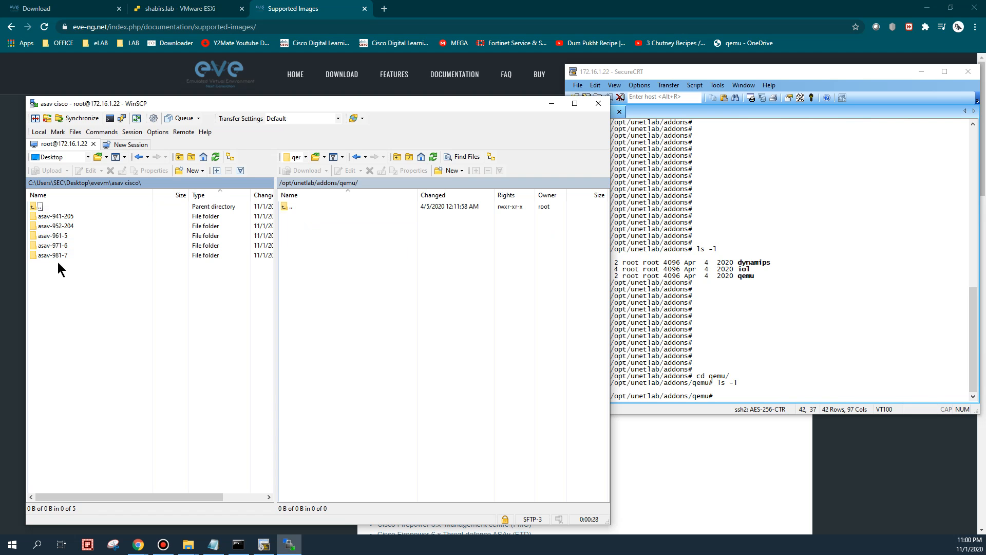
Drag the five asav folders (asav-941-205 to asav-981-7) into the remote qemu folder
left_click_drag(73, 274, 340, 273)
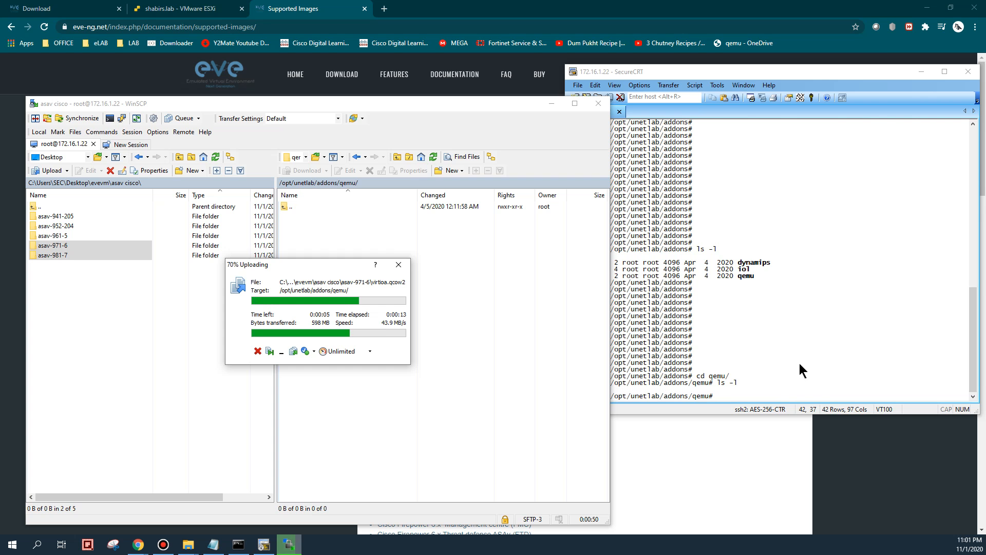
left_click(784, 319)
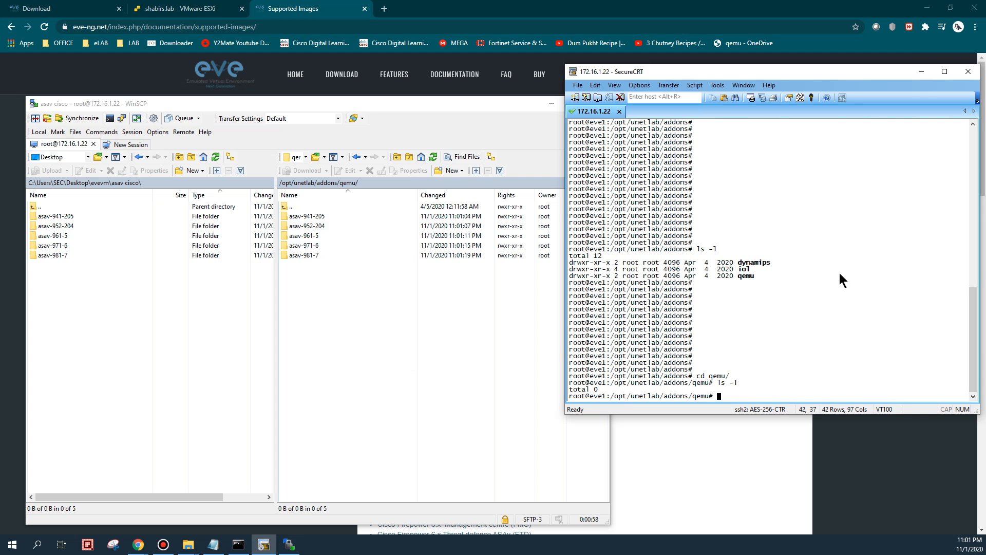
Run ls -l in /opt/unetlab/addons/qemu to confirm the five asav folders exist
key("Return")
key("Return")
key("Return")
key("Return")
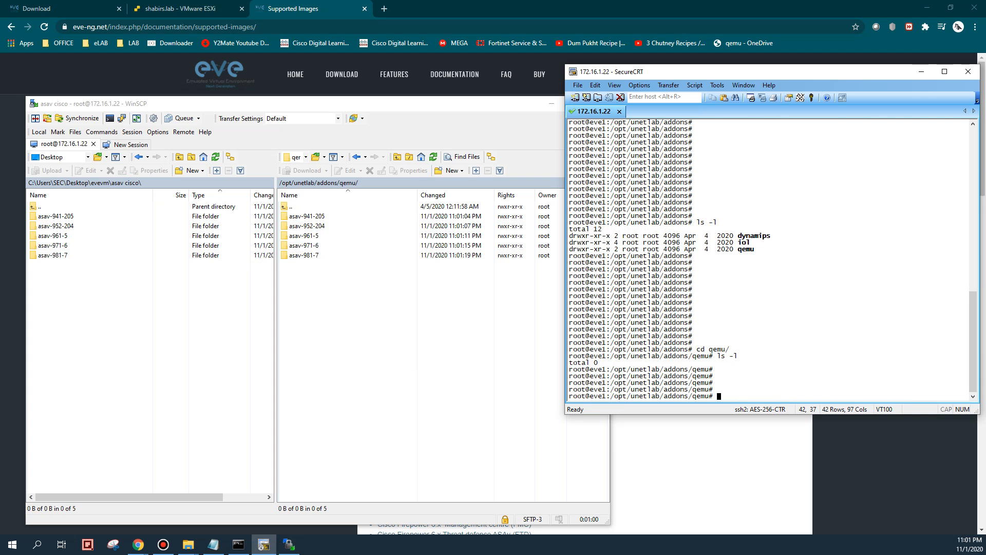
type("ls -l")
key("Return")
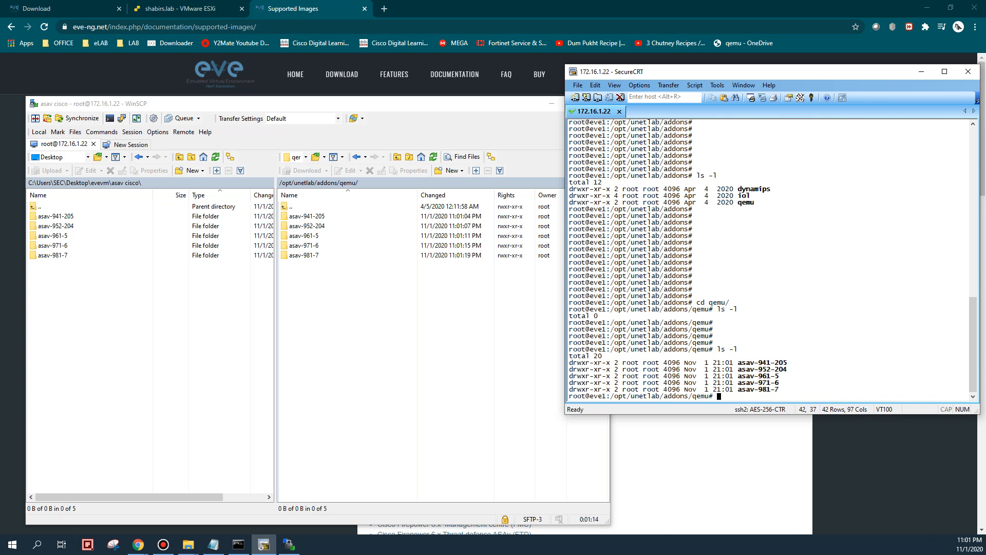
left_click(697, 435)
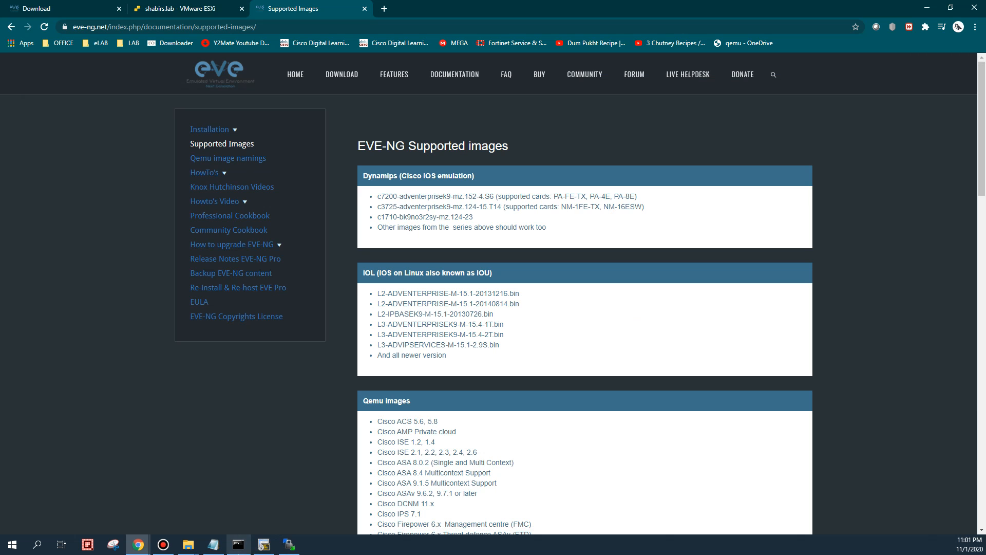
Below the existing notes, add a '----' separator and the heading 'in linux how to unzip'
left_click(213, 544)
left_click(688, 288)
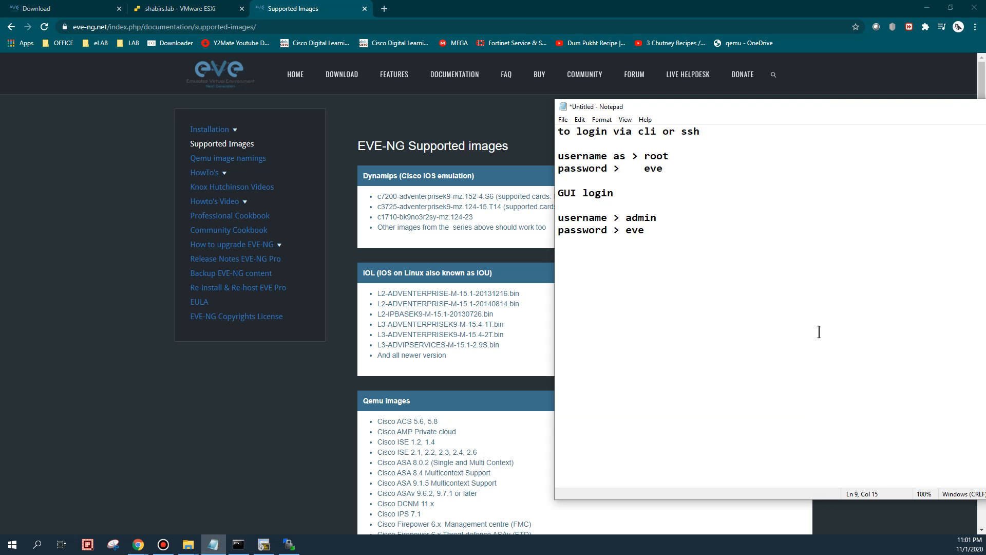
key("Return")
key("Return")
key("Return")
type("----")
key("Return")
type("in linux if")
key("BackSpace")
key("BackSpace")
type("has")
key("BackSpace")
key("BackSpace")
type("ow to unzi")
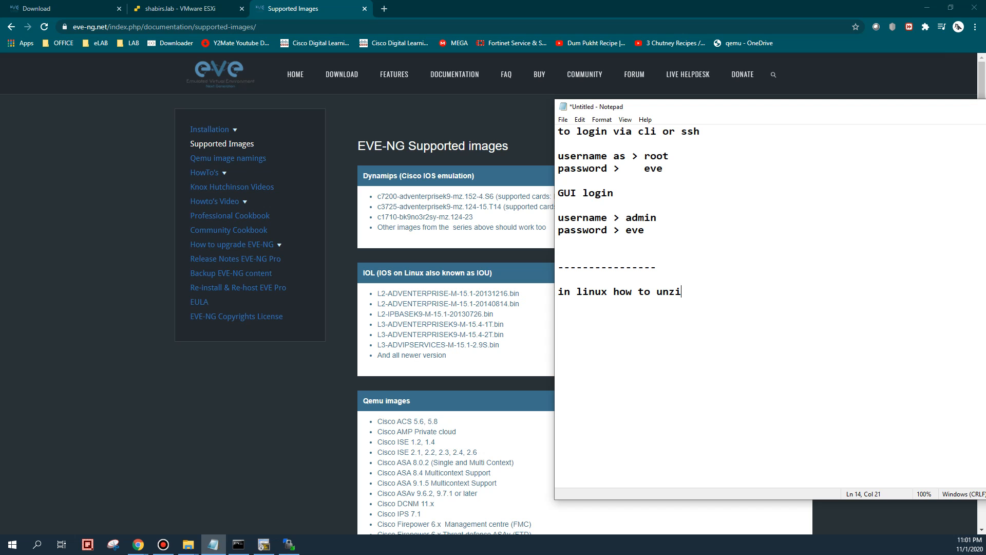
type("p")
key("Return")
key("Return")
Add 'unzip foldername ... hit enter' with the note 'the above command will unzip the zip folder.'
type("unzip foldername")
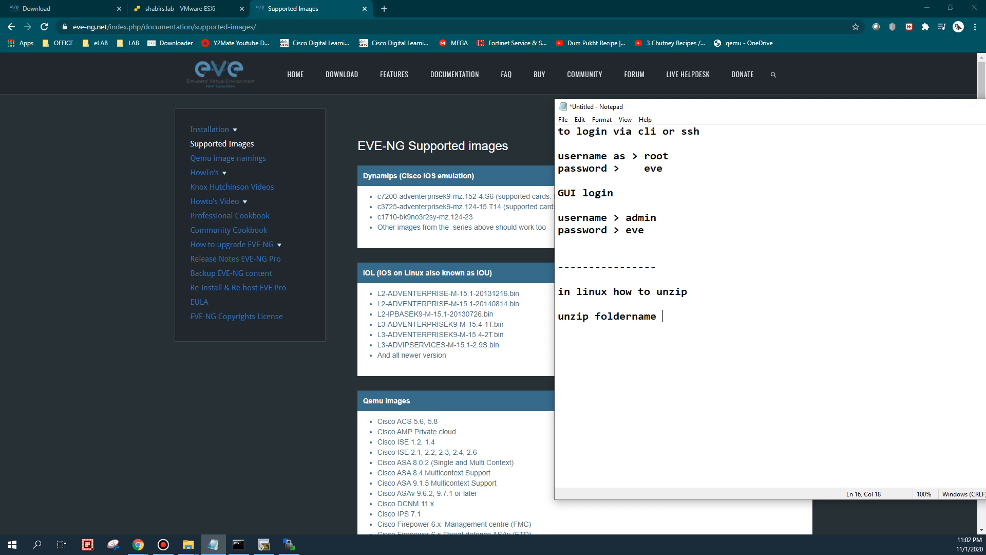
type(" ... hit enter")
key("Return")
type("the")
key("BackSpace")
type("e above command")
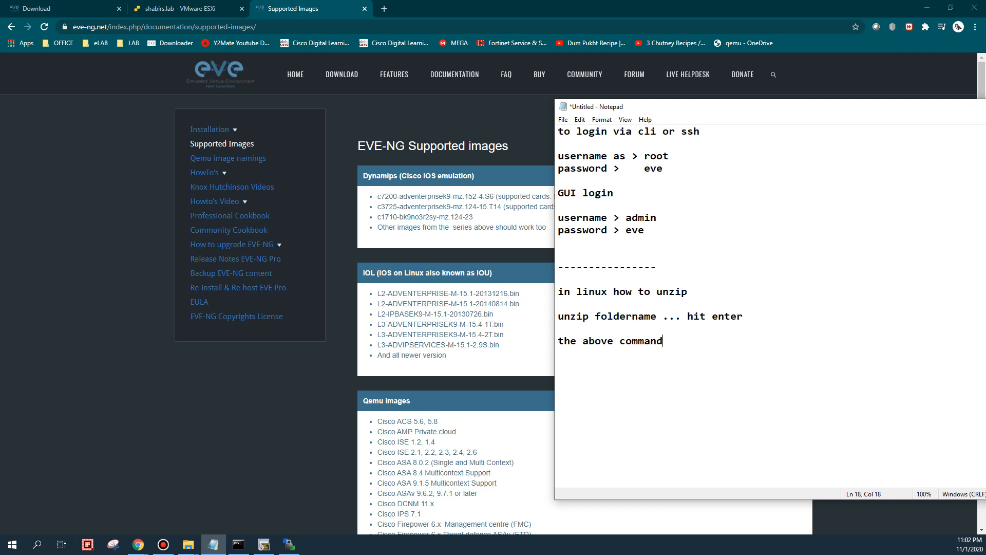
type(" will unzip the zi")
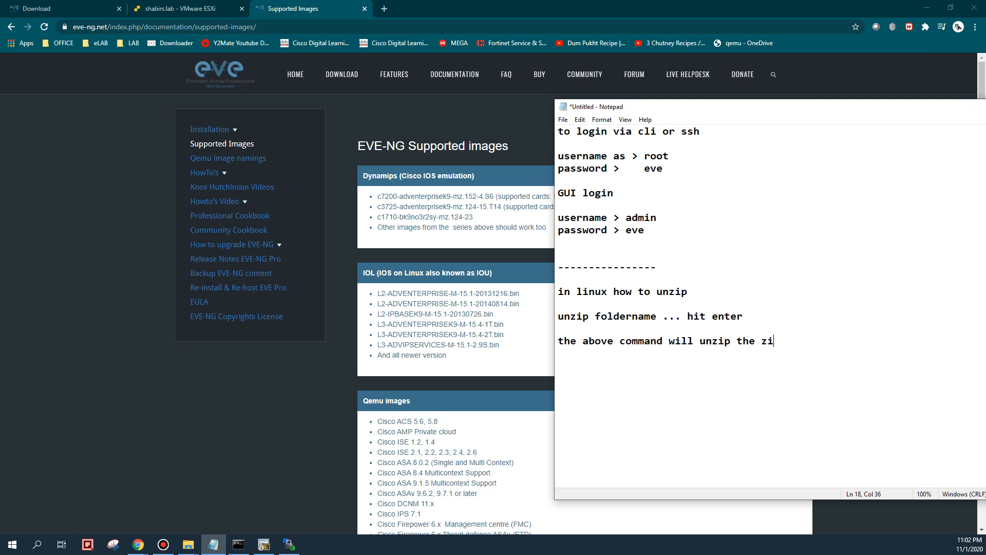
type("p folder.")
Add the example 'asav.tar.gz' to the notes and highlight its tar.gz extension
type("tar")
type(".gz")
type("asav")
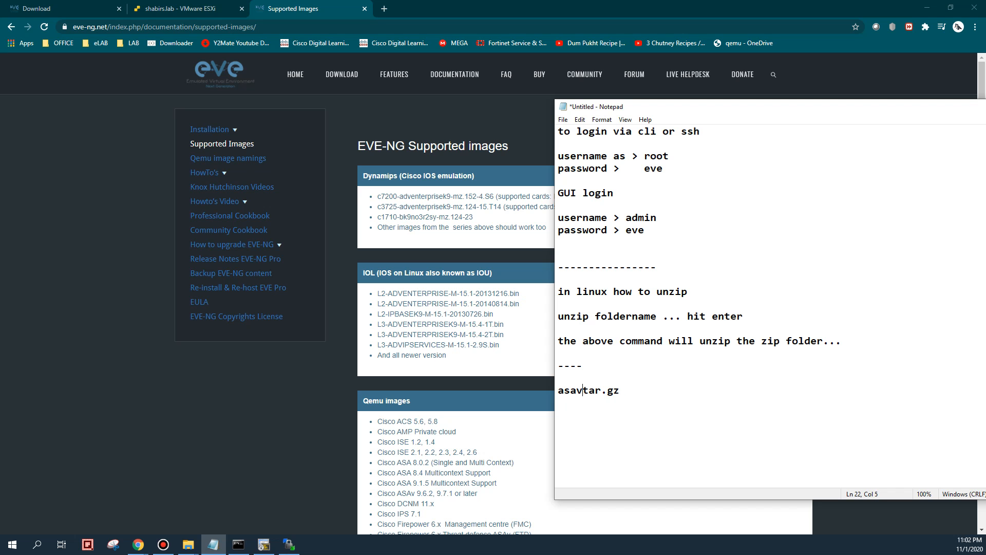
type(".")
left_click_drag(588, 391, 629, 392)
left_click(628, 392)
left_click(610, 410)
left_click_drag(633, 390, 586, 391)
left_click(637, 395)
Add 'tar xvf foldername.tar.gz .. hit enter' and 'the above command will unzip the tar exention'
key("Return")
key("Return")
type("tar xvf folder")
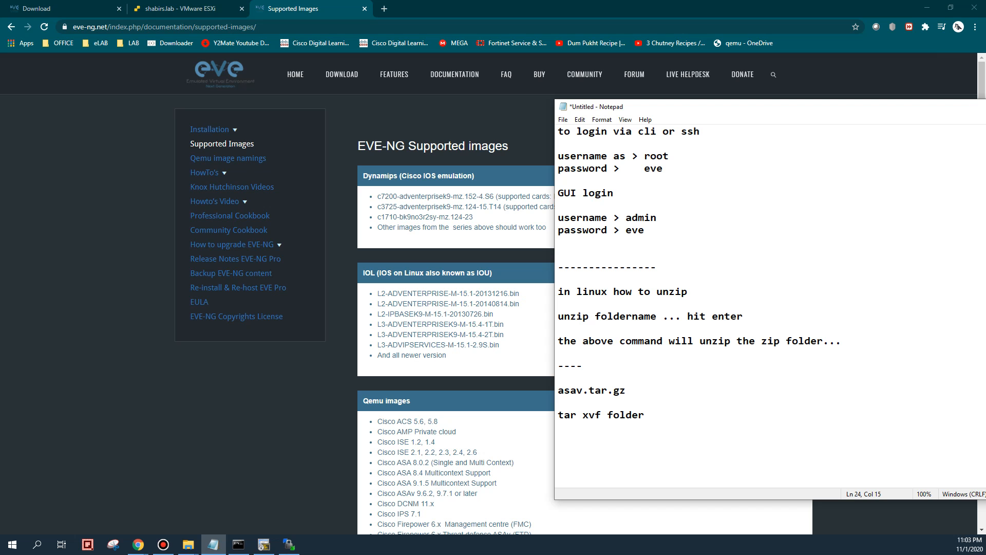
type("name.tar.gz .. hit enter")
key("Return")
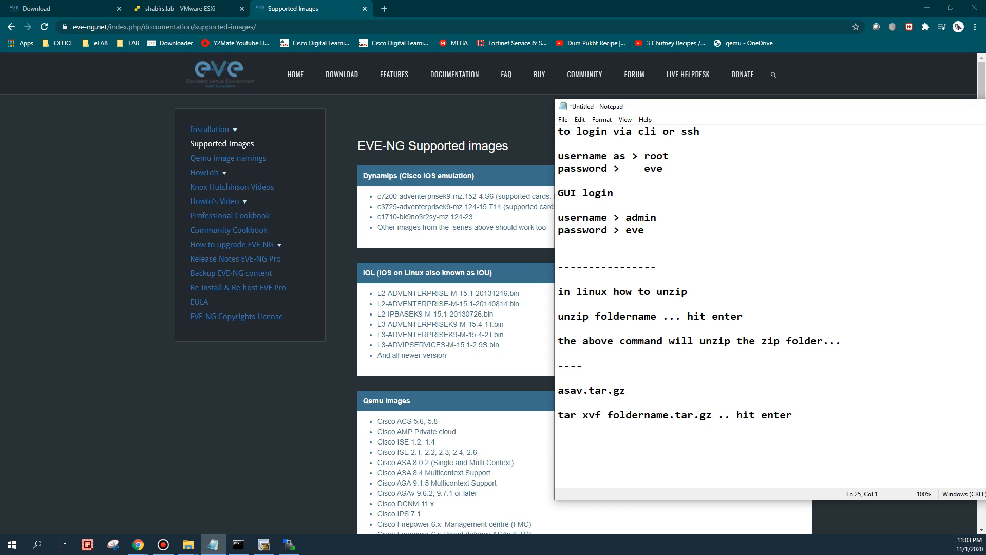
key("Return")
type("the above w")
key("BackSpace")
type("command ")
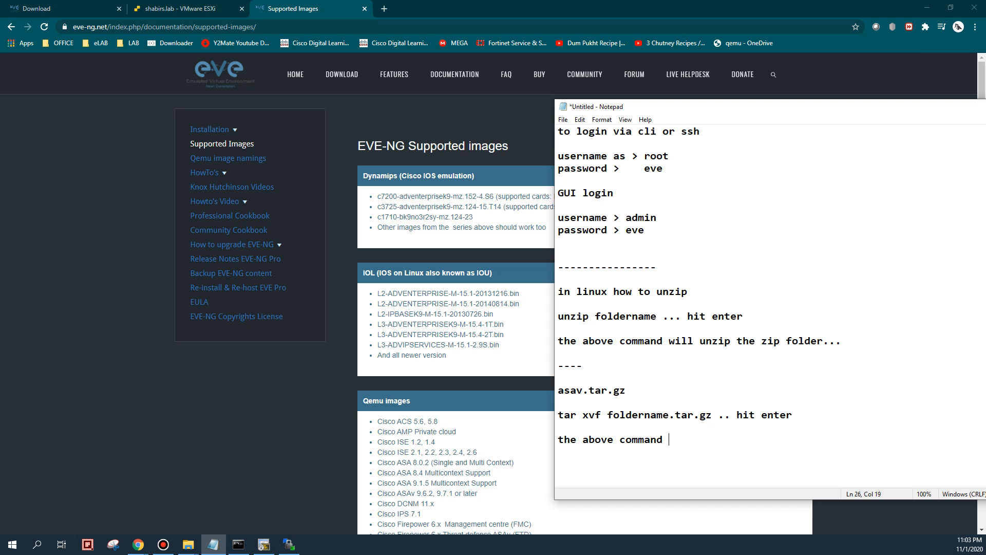
type("will unzip the tar ex")
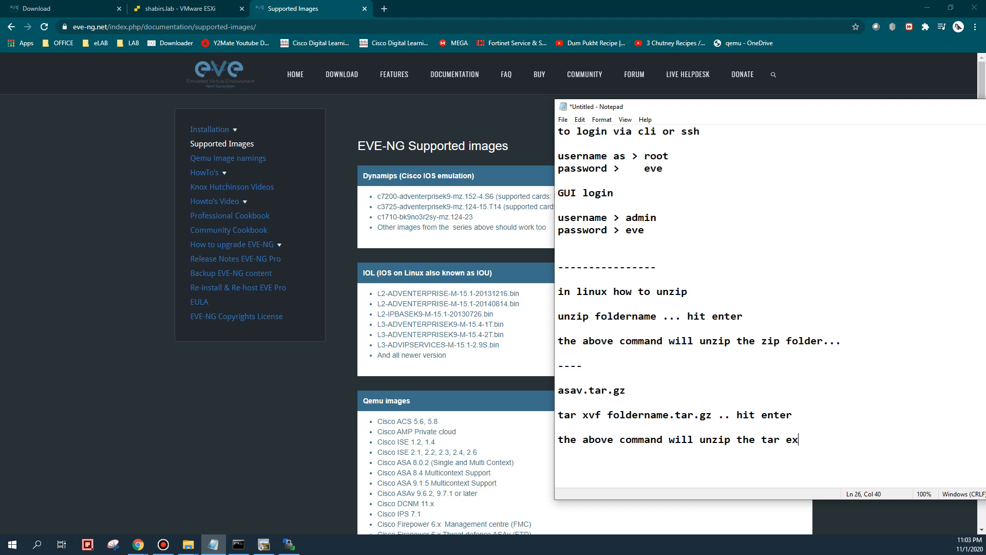
type("ention")
Highlight the unzip command and the tar.gz extension in the notes to explain them
left_click_drag(560, 319, 761, 343)
left_click(648, 316)
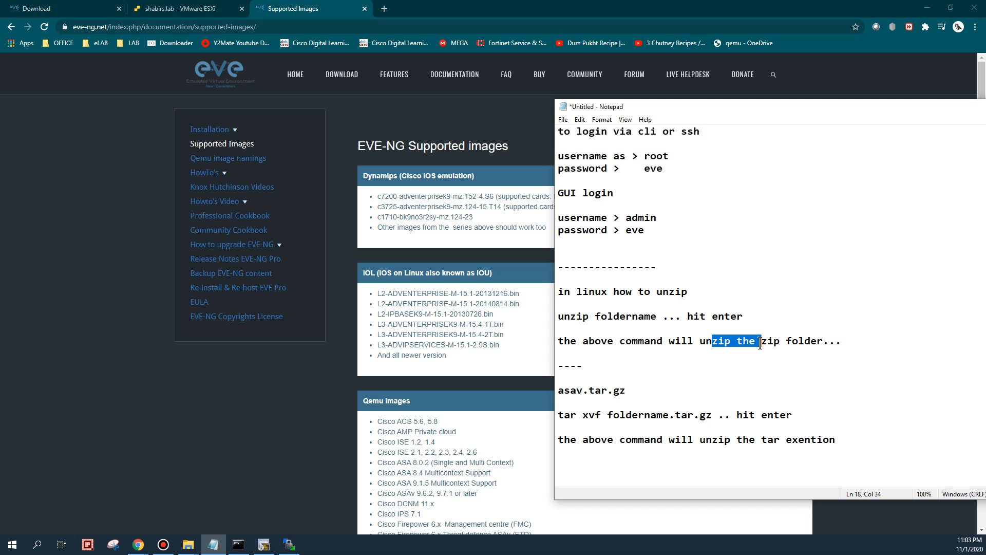
left_click(660, 366)
left_click_drag(627, 390, 600, 416)
left_click(618, 417)
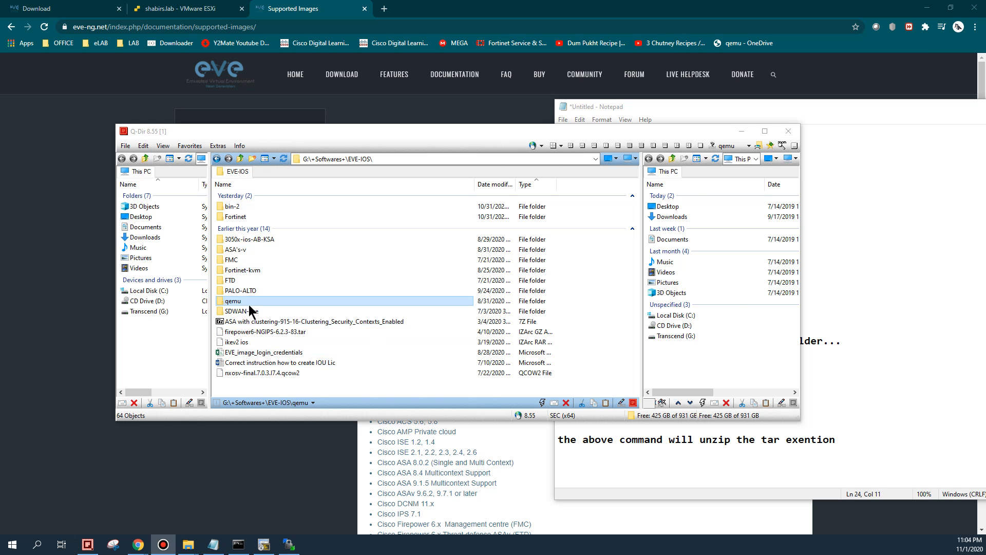
Enlarge Q-Dir and move it left, then highlight the .tar.gz extension in the notes
left_click_drag(383, 132, 443, 99)
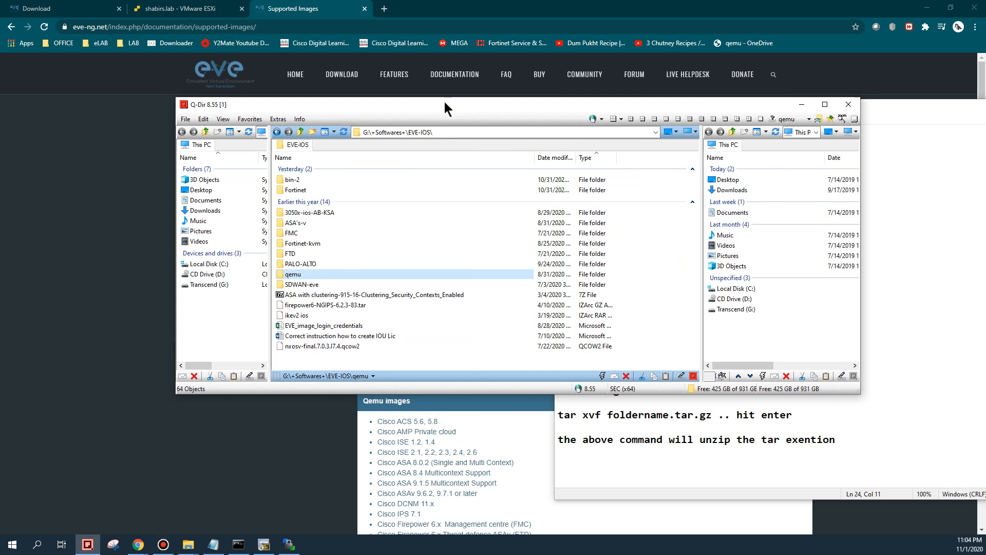
left_click_drag(318, 390, 317, 465)
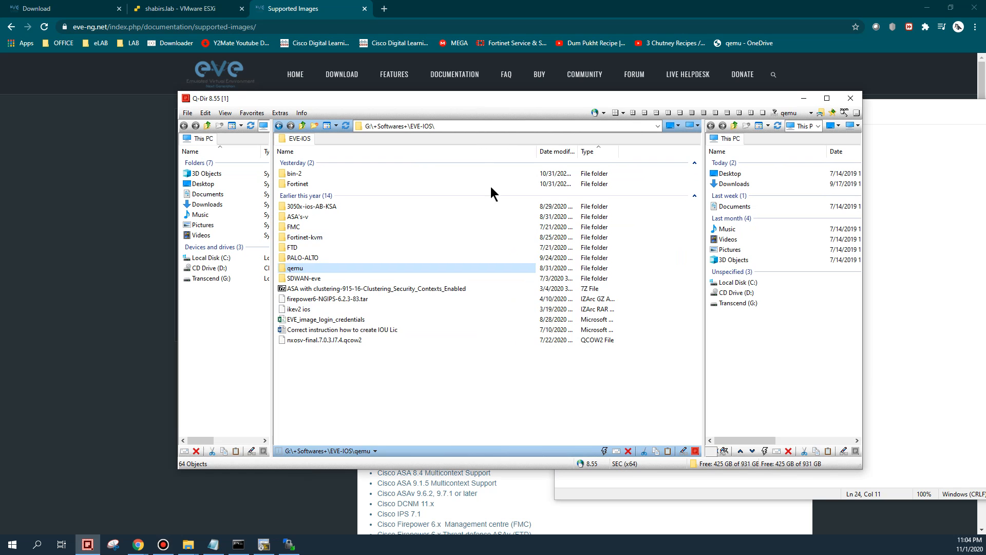
left_click_drag(503, 104, 365, 99)
left_click(829, 279)
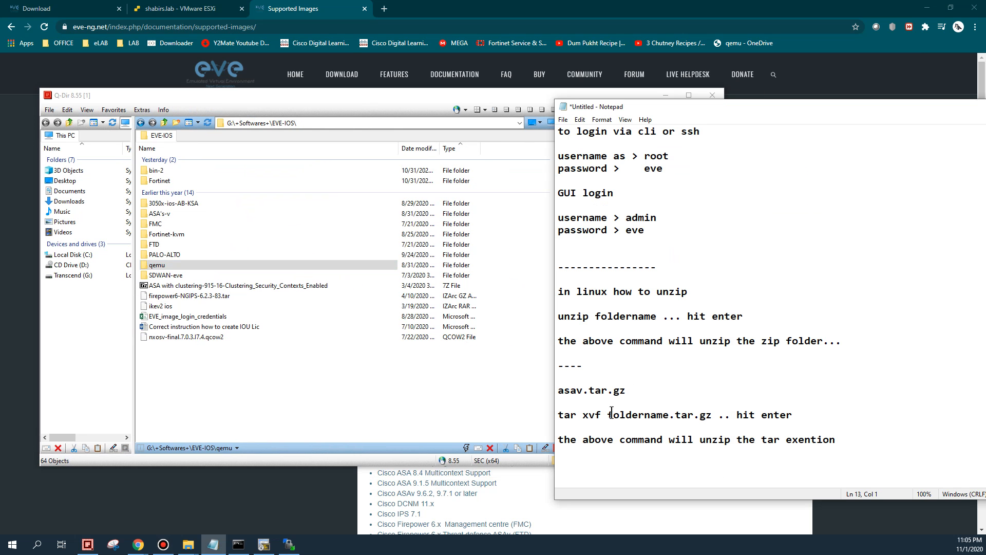
left_click_drag(630, 393, 582, 392)
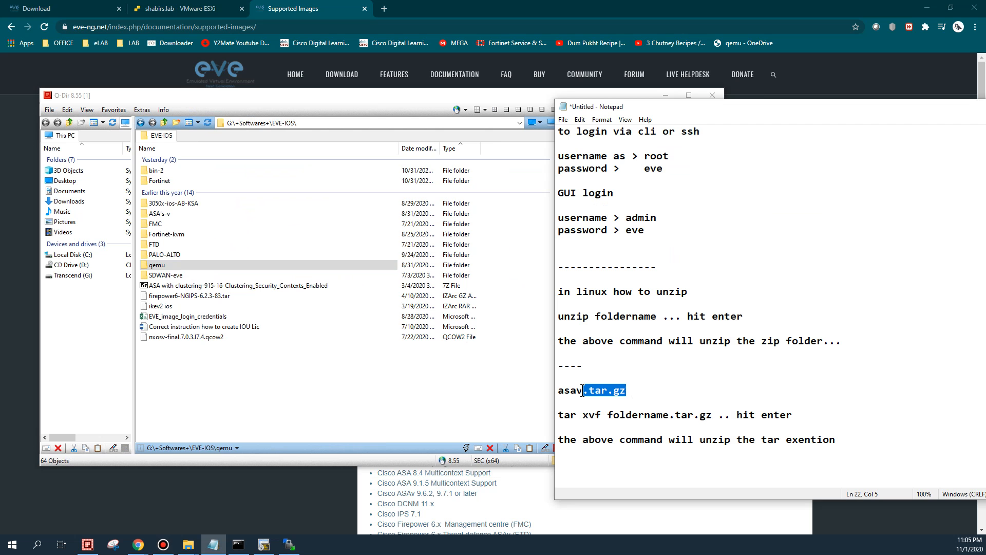
Check in Properties that ASA's-v\asav941-241 is a ZIP file, then return to EVE-IOS
double_click(166, 213)
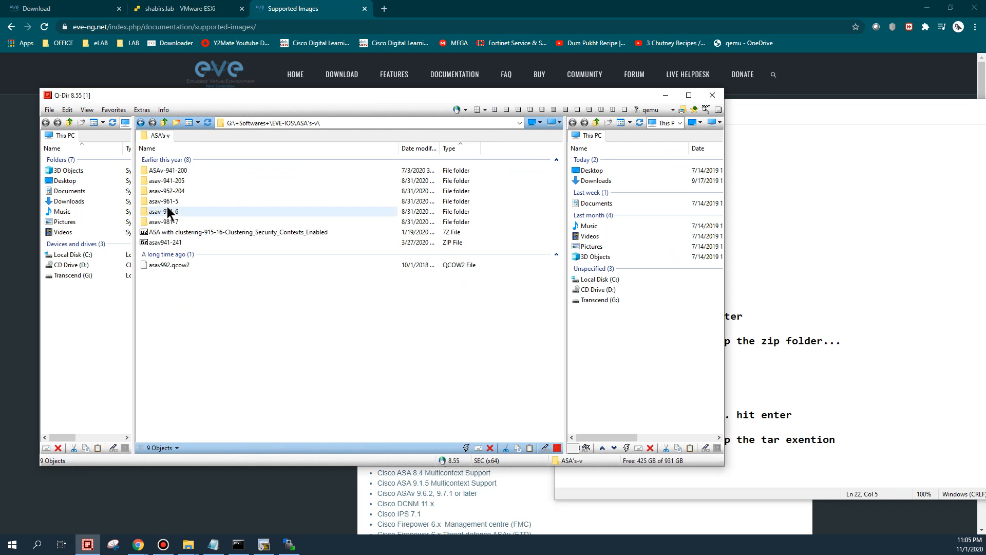
left_click(162, 243)
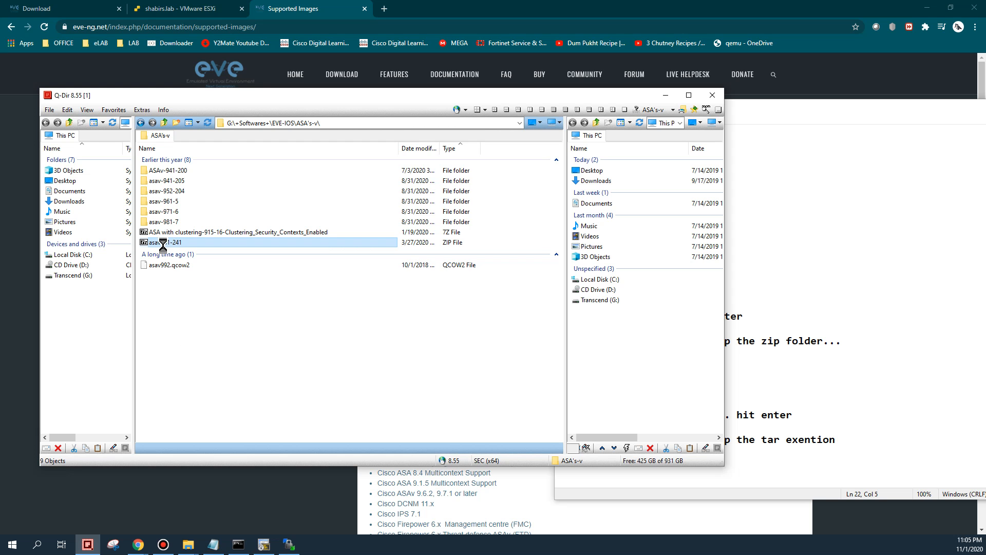
right_click(163, 244)
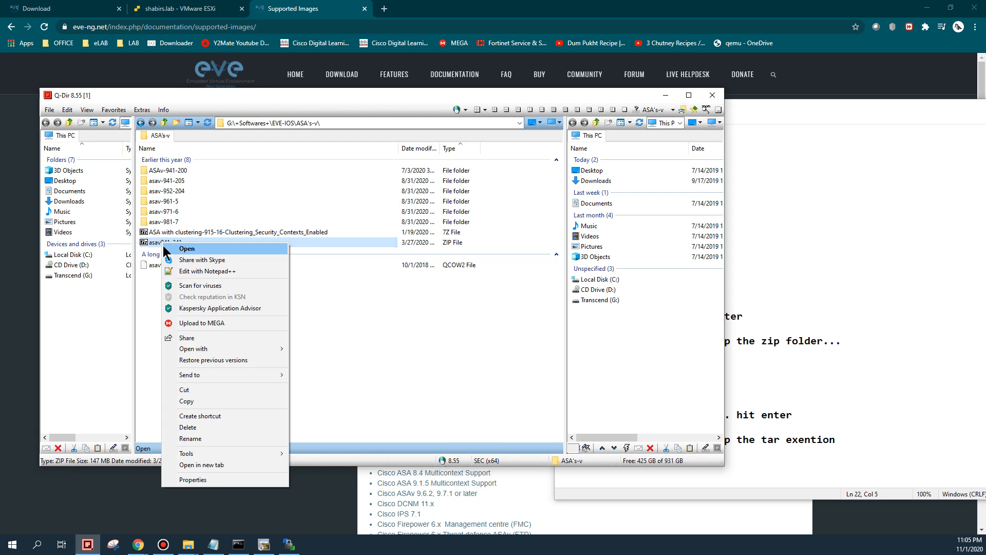
left_click(214, 486)
left_click_drag(295, 269, 239, 165)
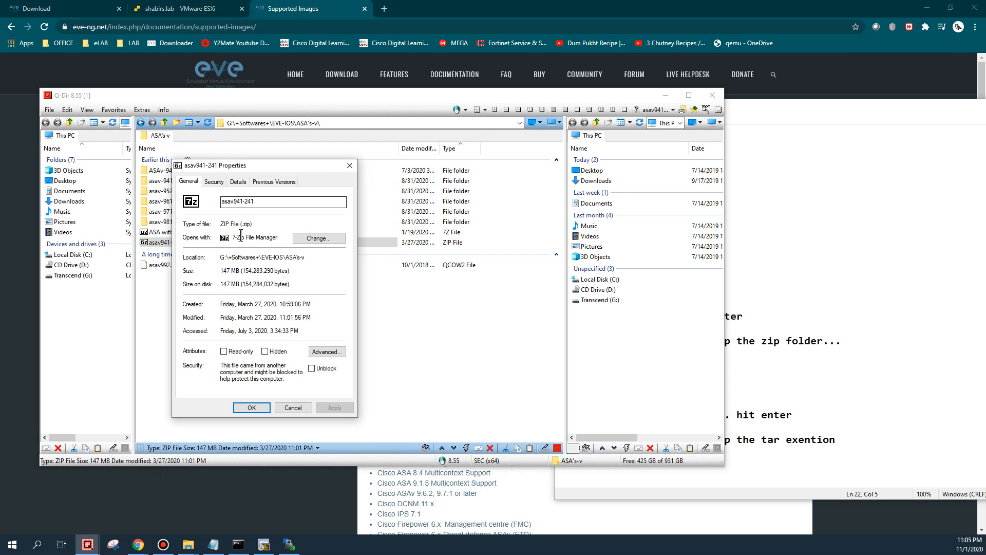
double_click(245, 224)
left_click(292, 408)
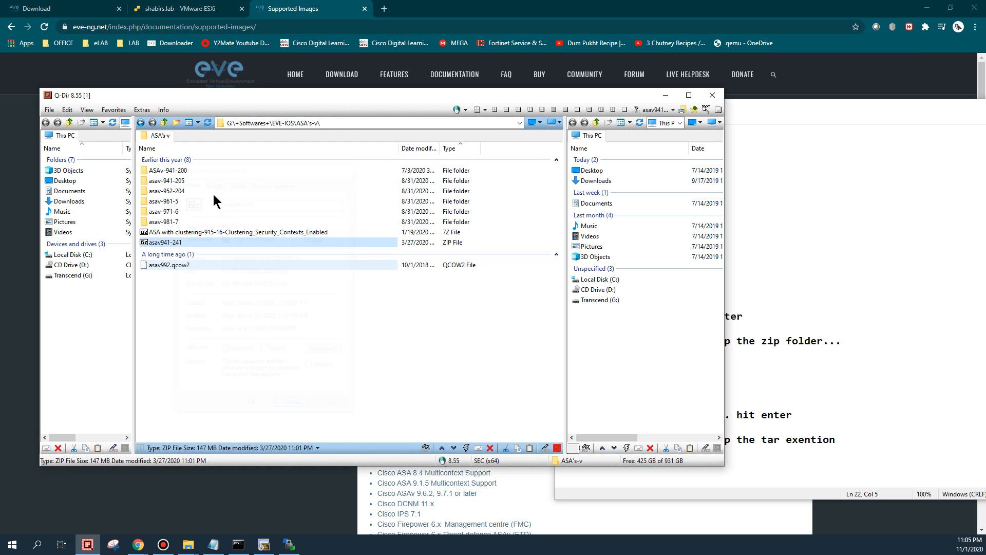
left_click(164, 123)
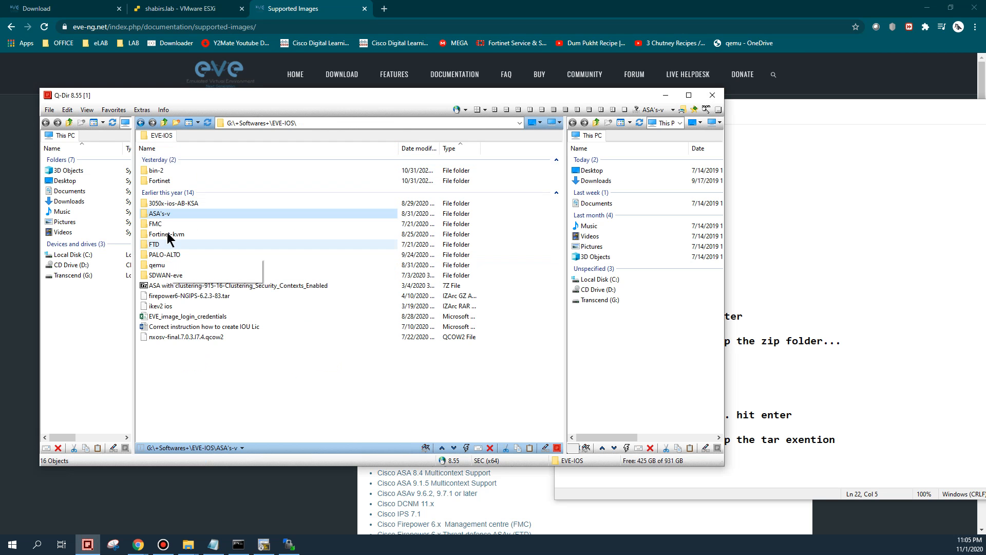
Open the qemu folder and select among brocadevadx-03.1.01.tar and cyberoam-FW.tar
left_click(167, 265)
double_click(167, 264)
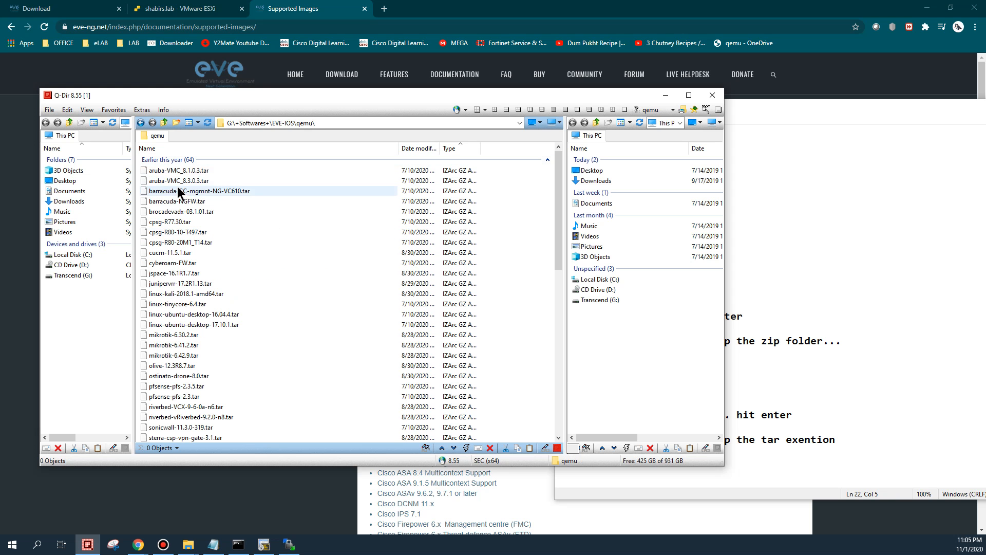
left_click(198, 211)
right_click(198, 212)
left_click(183, 262)
left_click(184, 263)
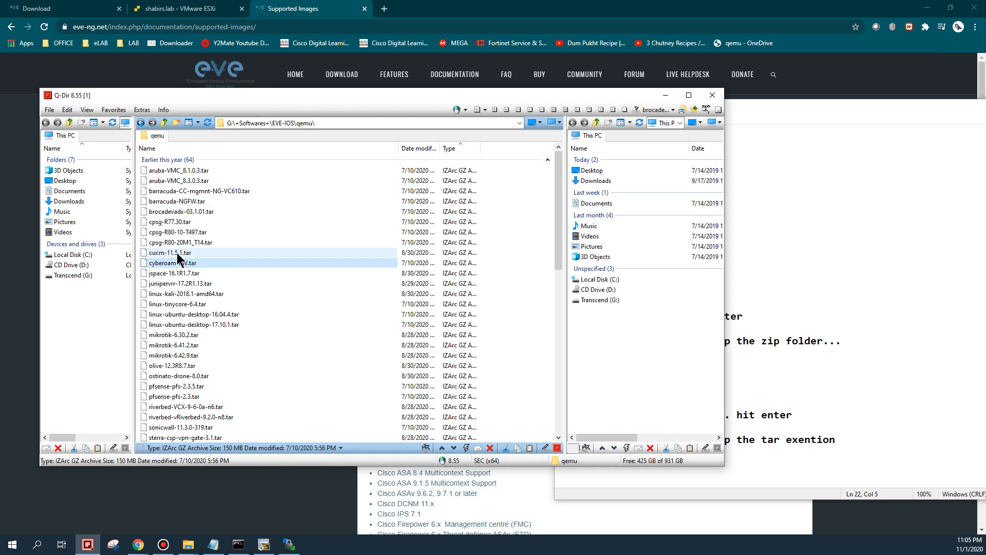
scroll(175, 241, "down", 2)
scroll(177, 272, "up", 2)
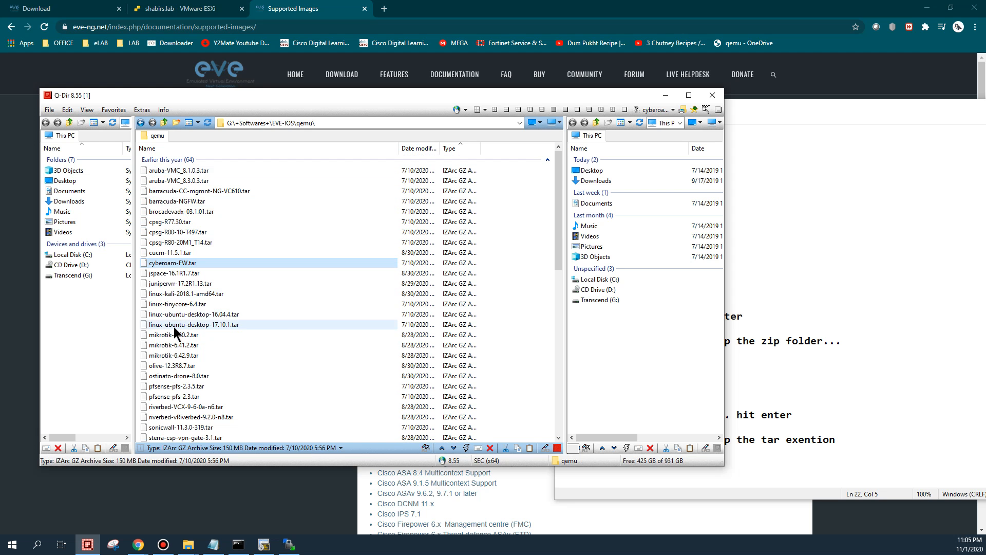
right_click(180, 264)
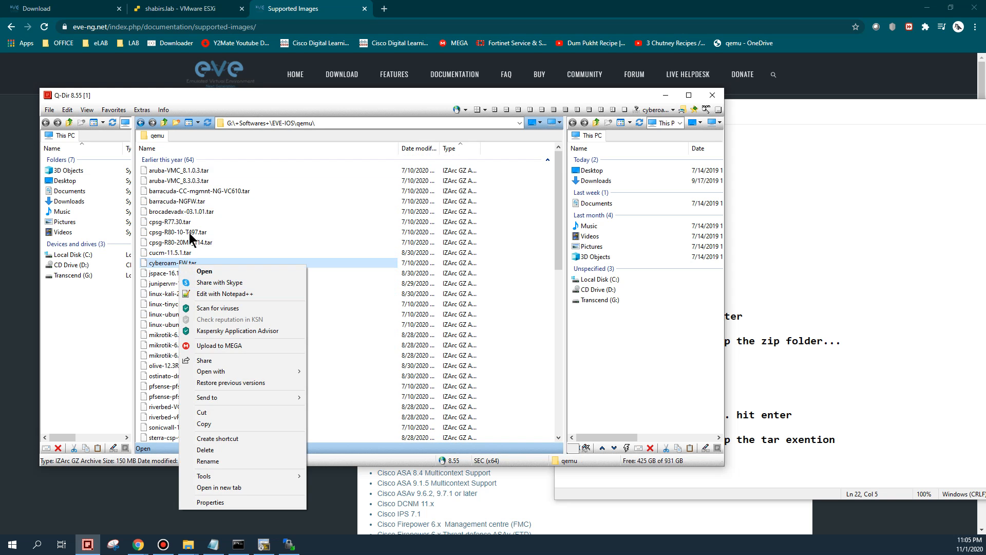
left_click(189, 214)
Confirm in Properties that brocadevadx-03.1.01.tar is a GZ archive, then minimize Q-Dir
right_click(178, 213)
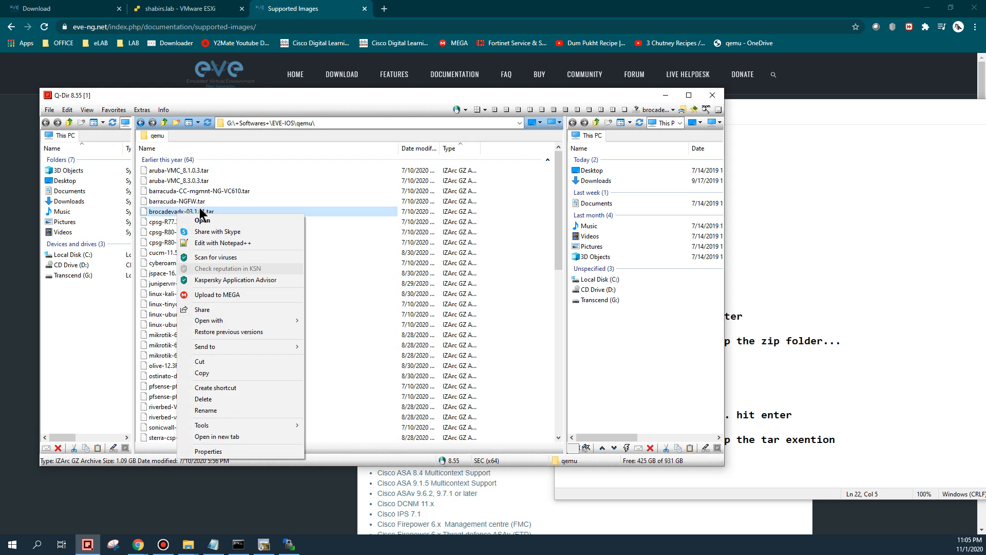
left_click(211, 451)
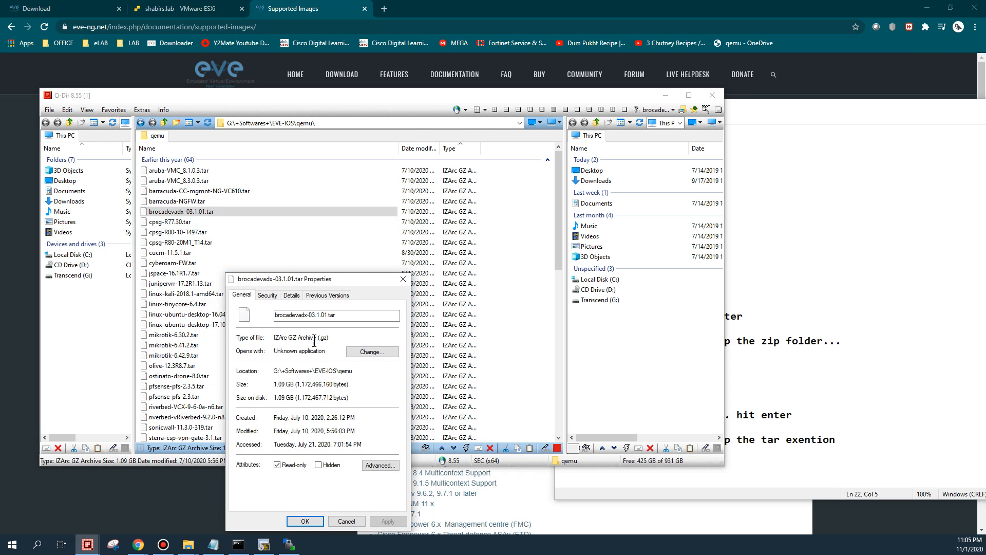
left_click_drag(313, 341, 331, 341)
left_click(346, 521)
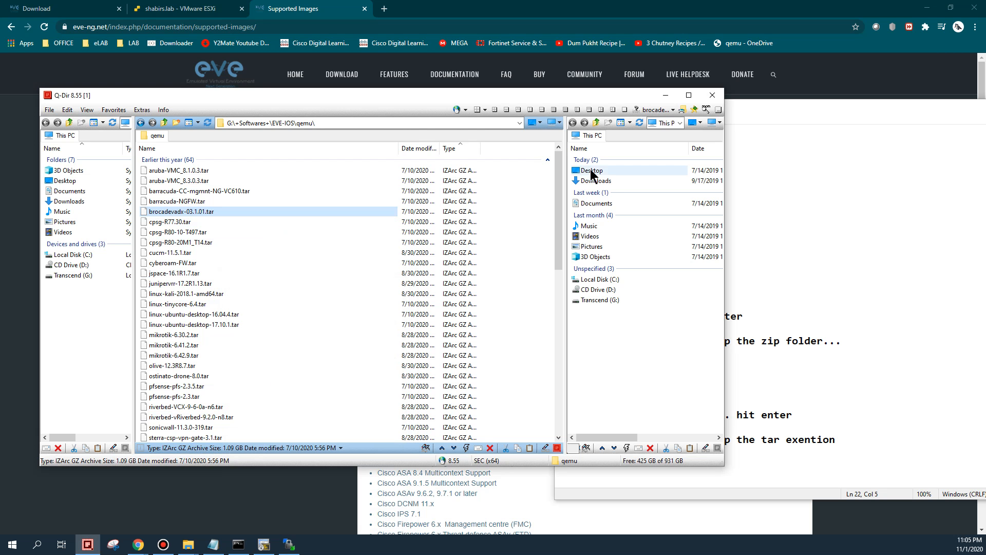
left_click(665, 95)
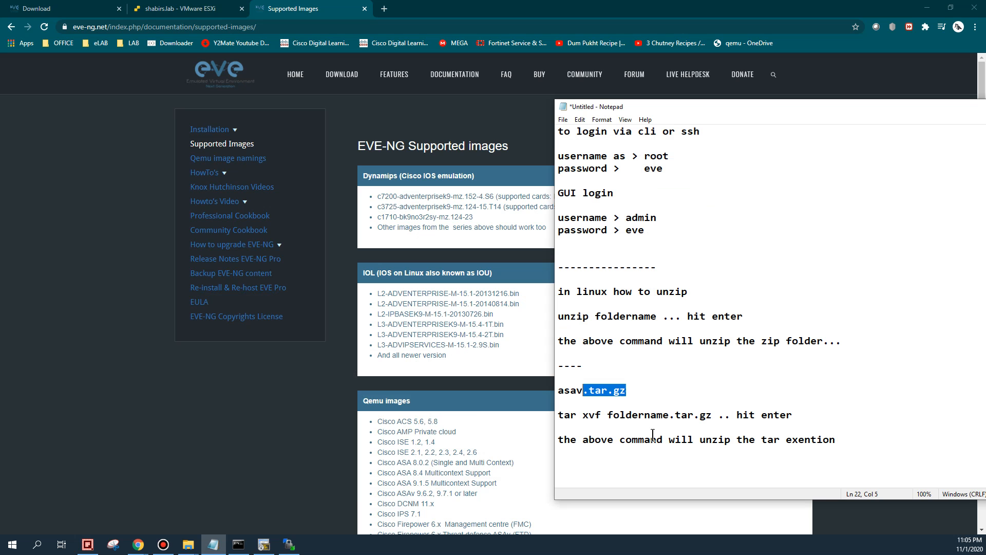
Highlight the asav.tar.gz name and unzip command in the notes, then return to SecureCRT
left_click(639, 399)
left_click_drag(626, 391, 546, 389)
left_click_drag(651, 318, 743, 317)
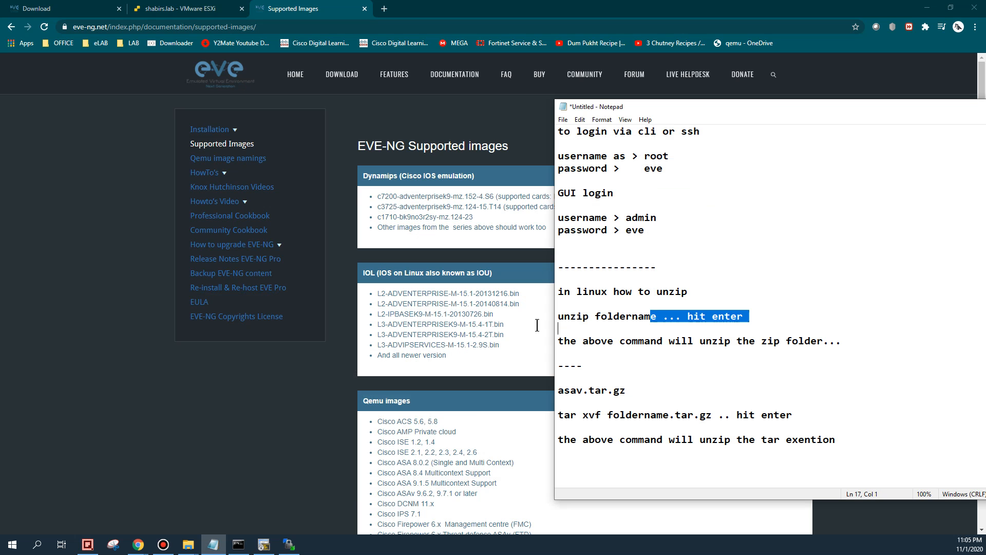
double_click(587, 316)
left_click(618, 316)
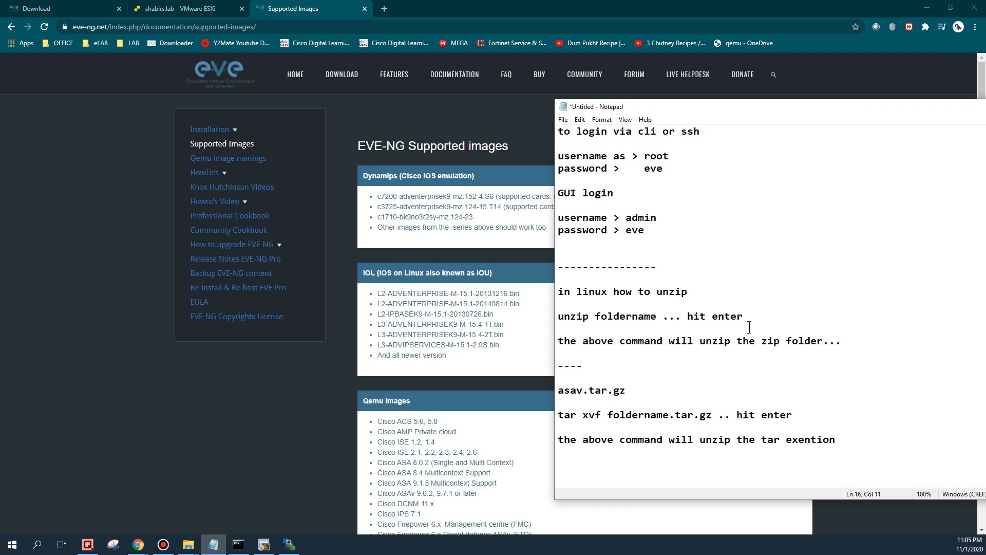
left_click(474, 388)
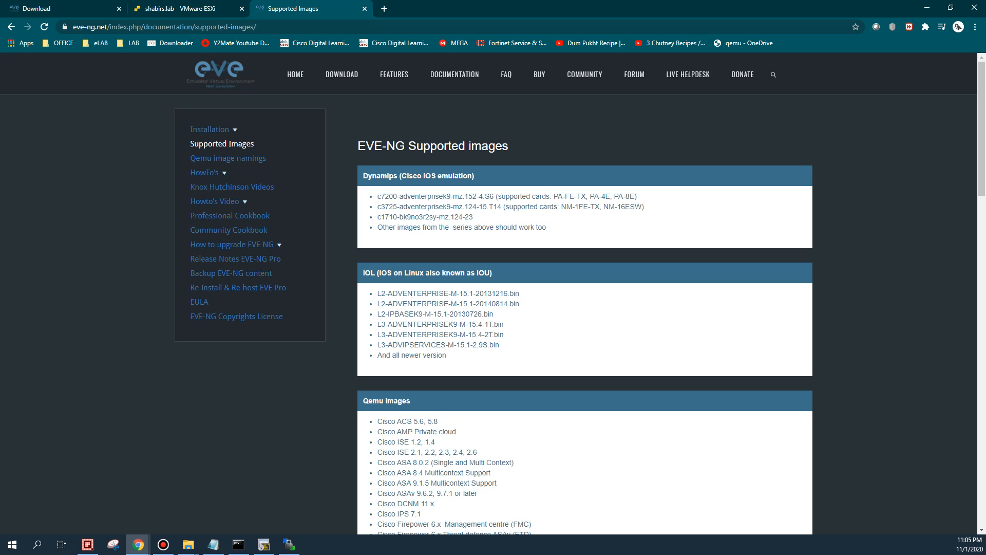
left_click(264, 544)
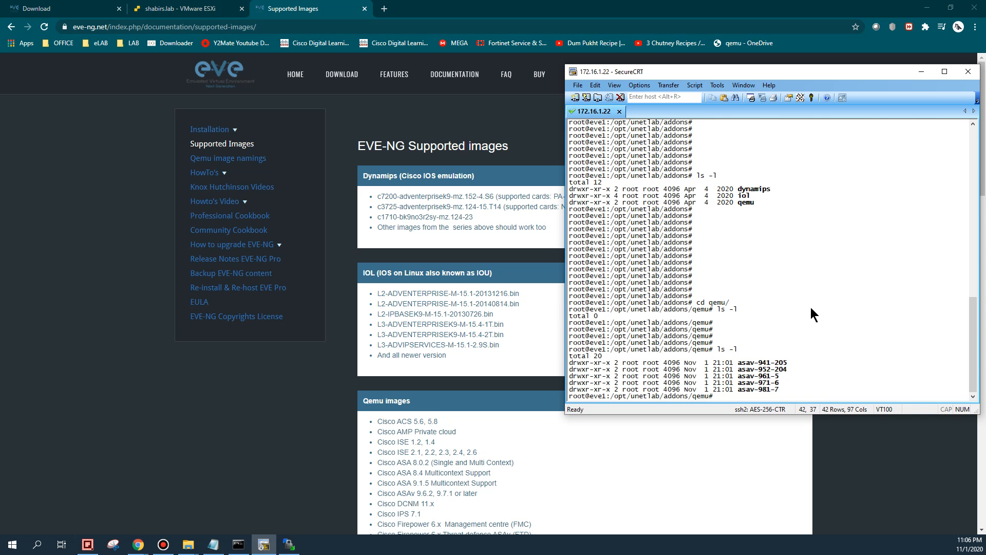
Run /opt/unetlab/wrappers/unl_wrapper -a fixpermissions at the qemu prompt
key("Return")
key("Return")
key("Return")
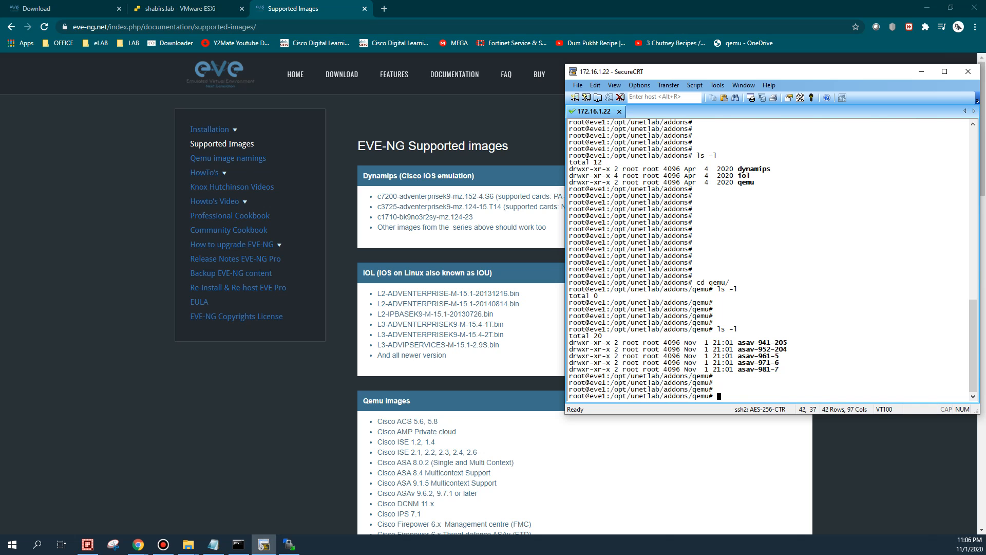
type("/opt/un")
key("Tab")
key("Tab")
key("Tab")
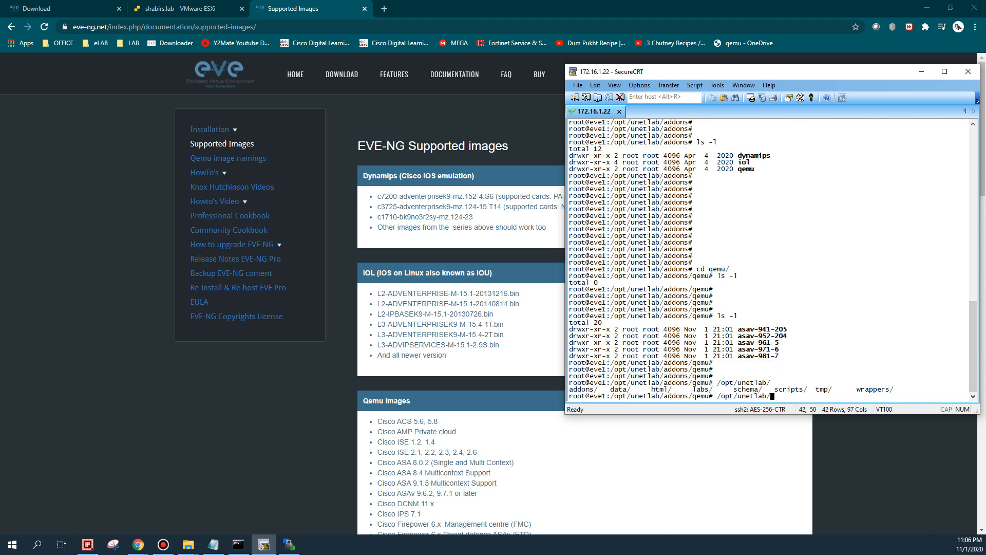
type("wr")
key("Tab")
key("BackSpace")
key("BackSpace")
key("BackSpace")
key("Tab")
type("-a fixpermissions")
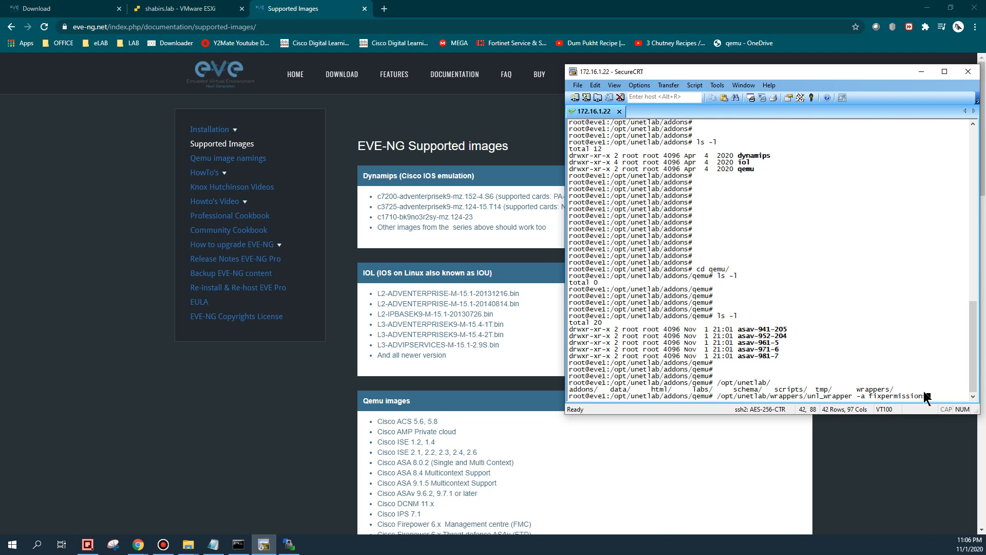
key("Return")
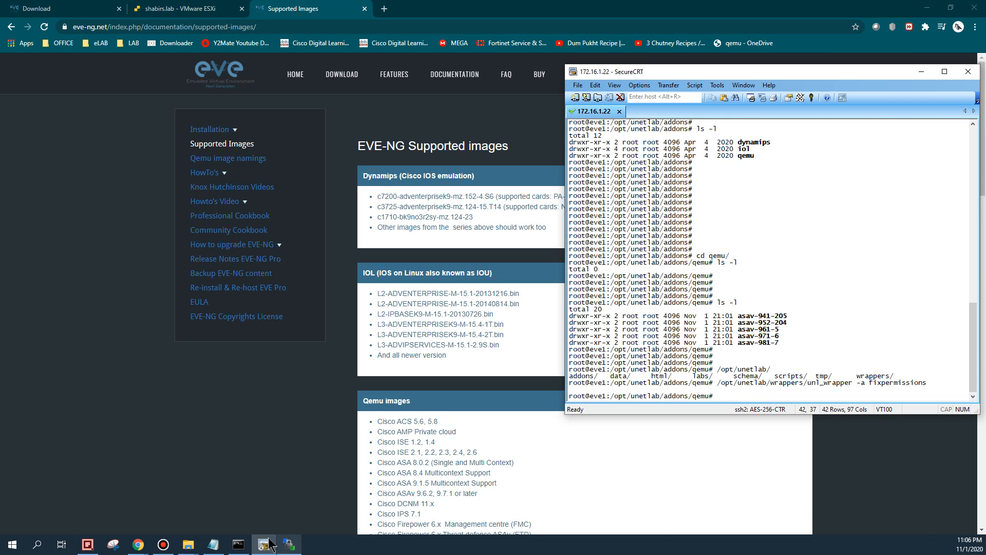
left_click(213, 545)
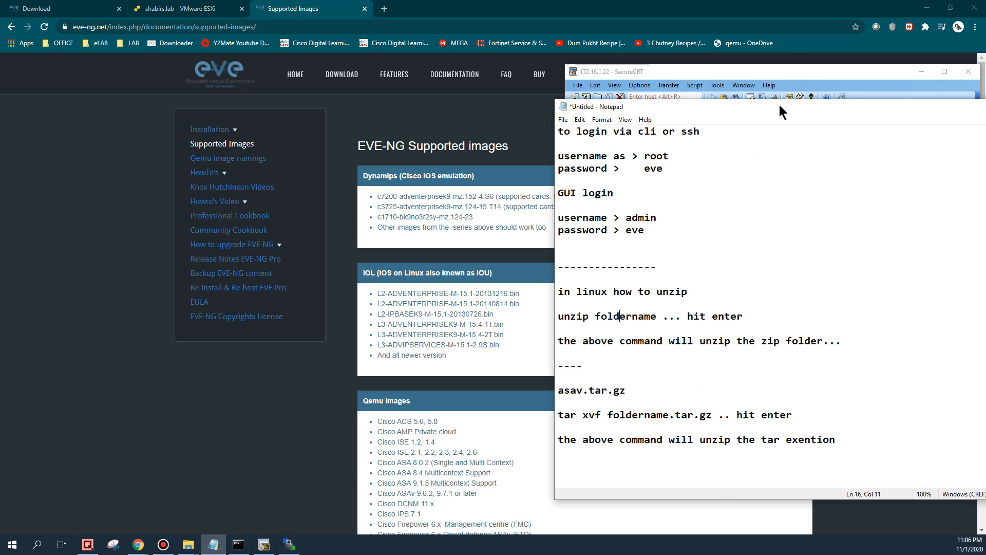
Paste the fixpermissions command below a dashed line in the notes, labelled 'to fix permission level'
left_click_drag(781, 105, 315, 61)
left_click(787, 295)
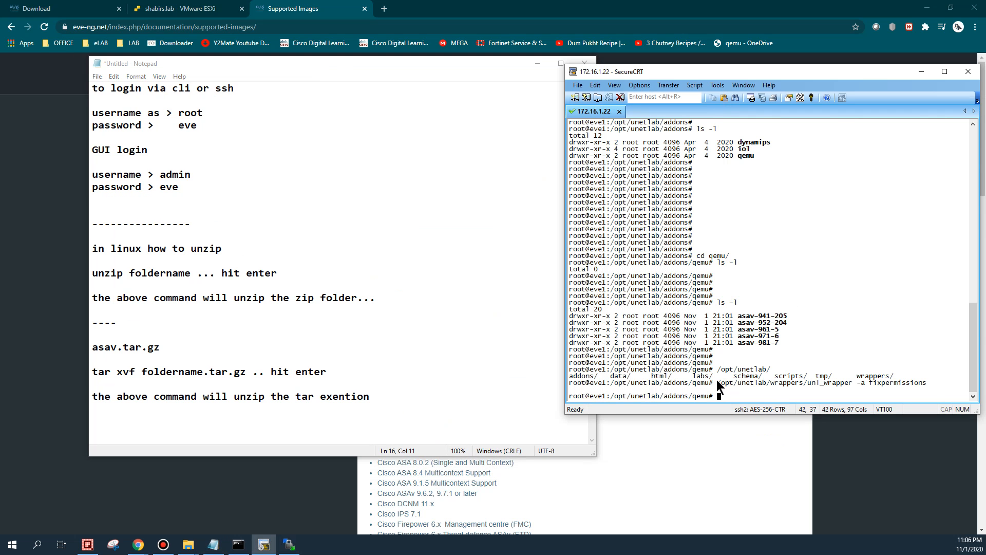
left_click_drag(717, 380, 925, 381)
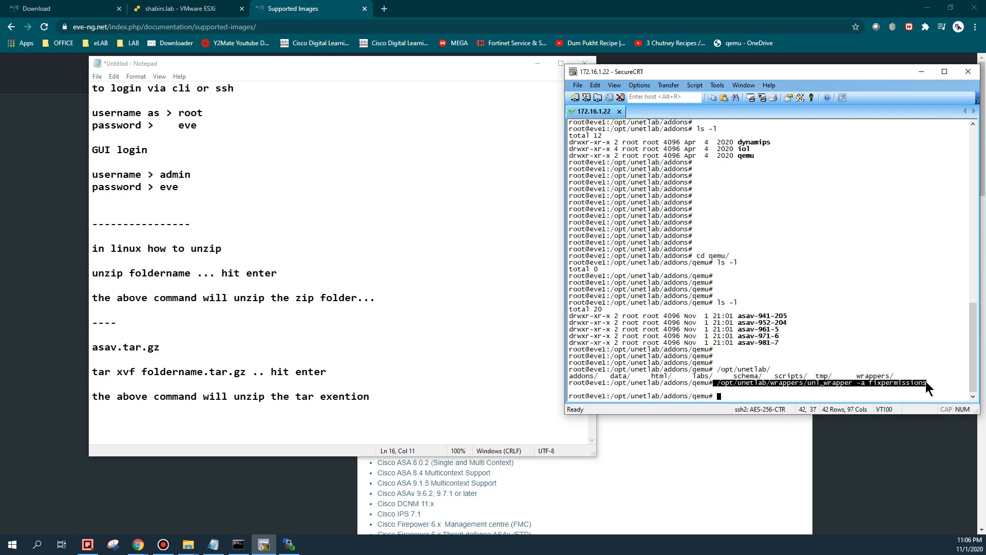
left_click(143, 429)
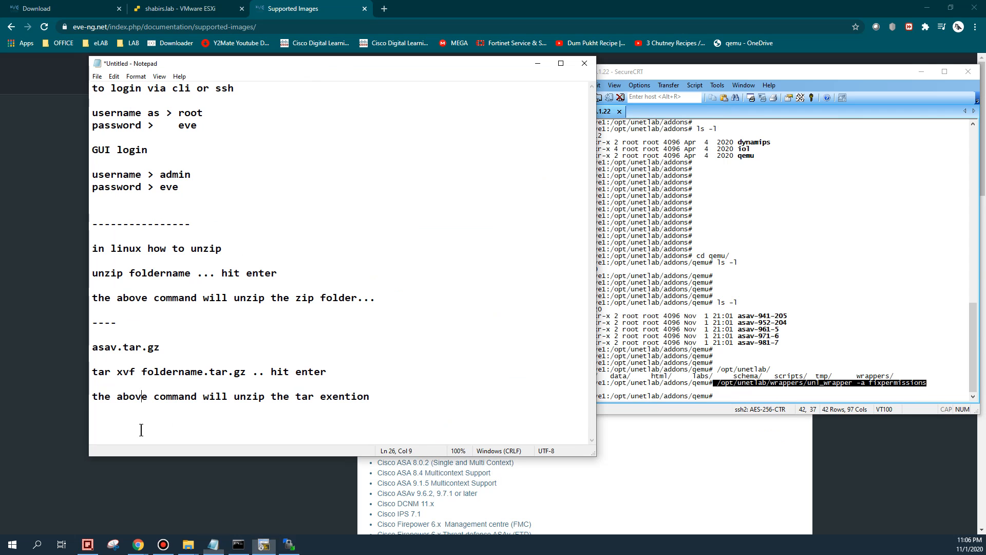
left_click(173, 400)
left_click(430, 396)
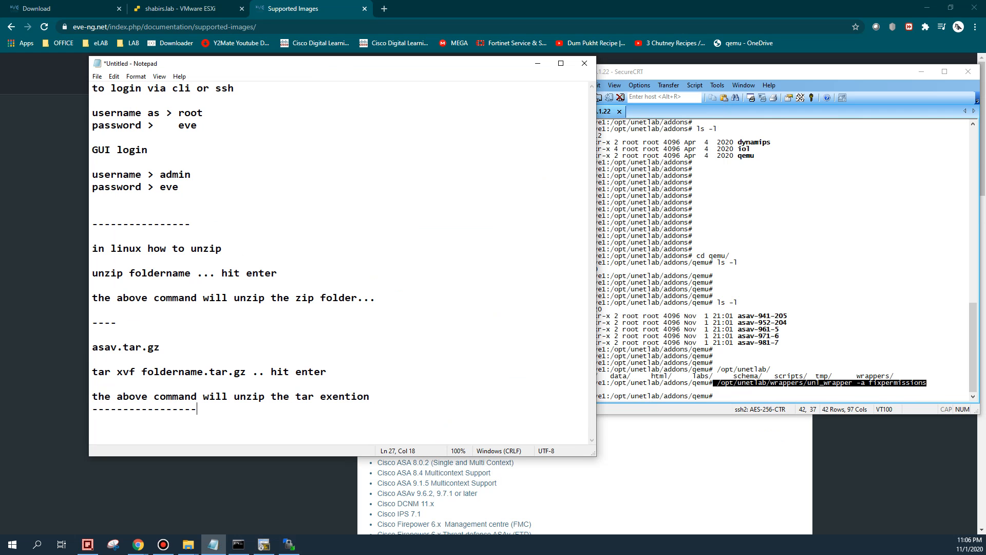
type("-----------")
type("/opt/unetlab/wrappers/unl_wrapper -a fixpermissions")
left_click(105, 423)
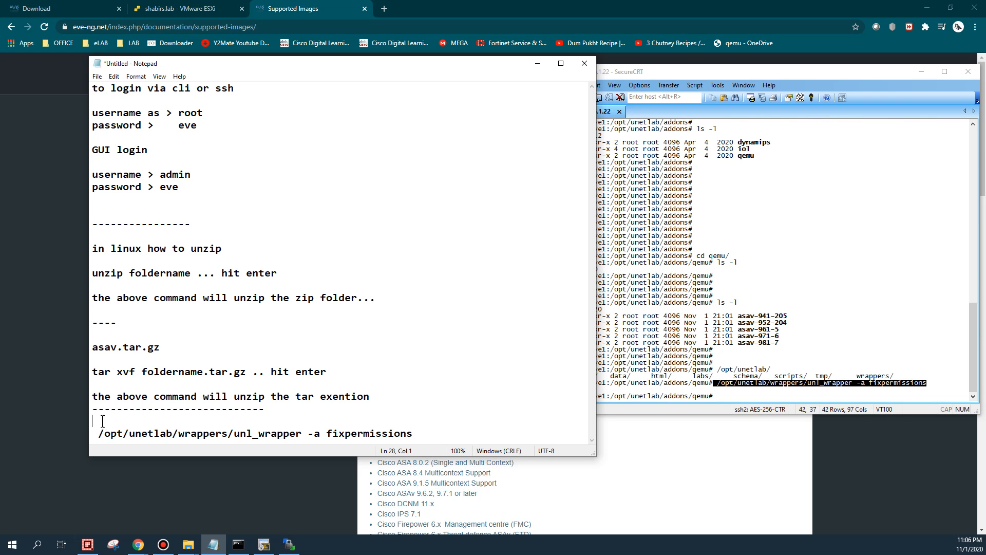
key("Return")
type("t")
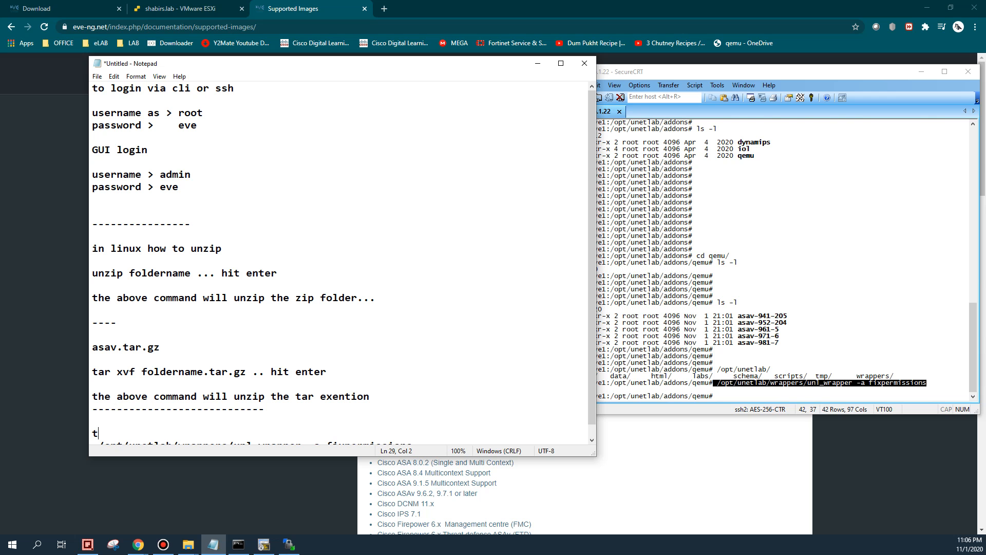
type("o fix permission level")
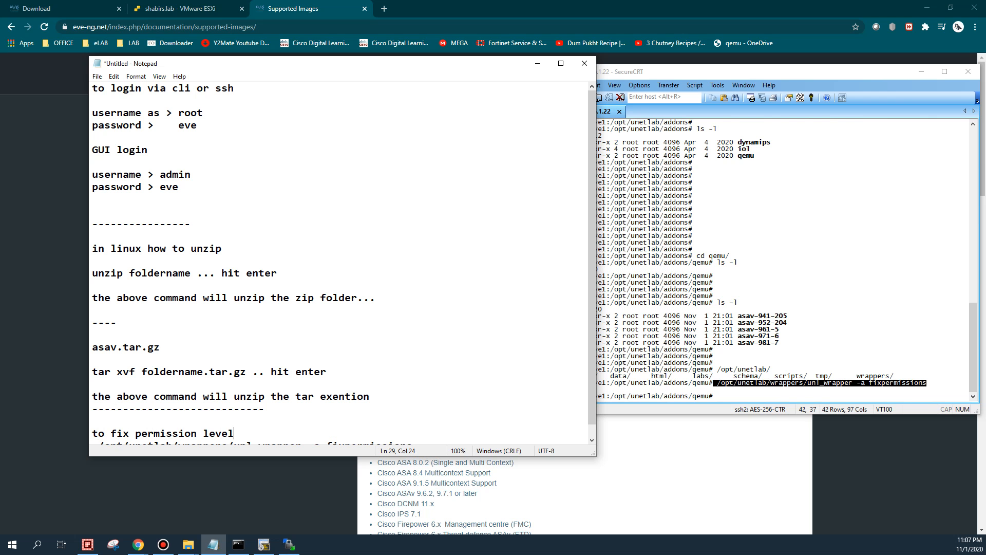
Add '!' separators around the login details, remove an extra blank line, and minimize the notes
left_click(120, 100)
type("!")
key("ctrl+minus")
left_click(210, 136)
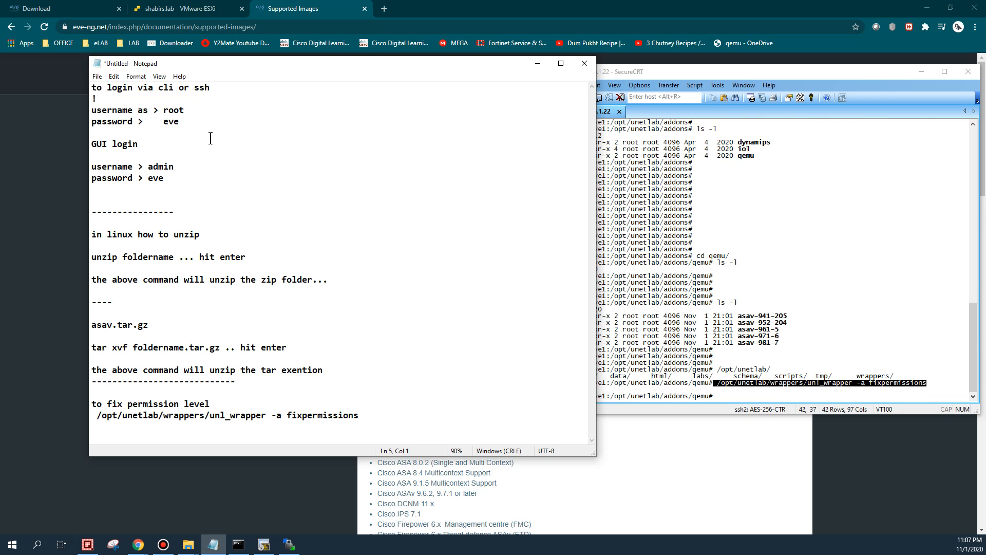
type("!")
key("Down")
key("Down")
key("Down")
key("Delete")
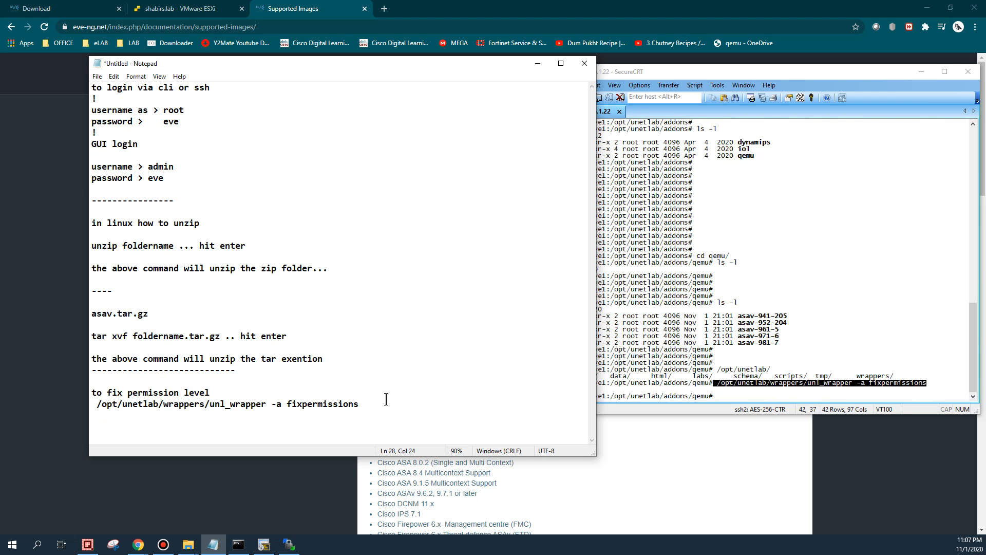
key("Return")
left_click_drag(378, 414, 84, 414)
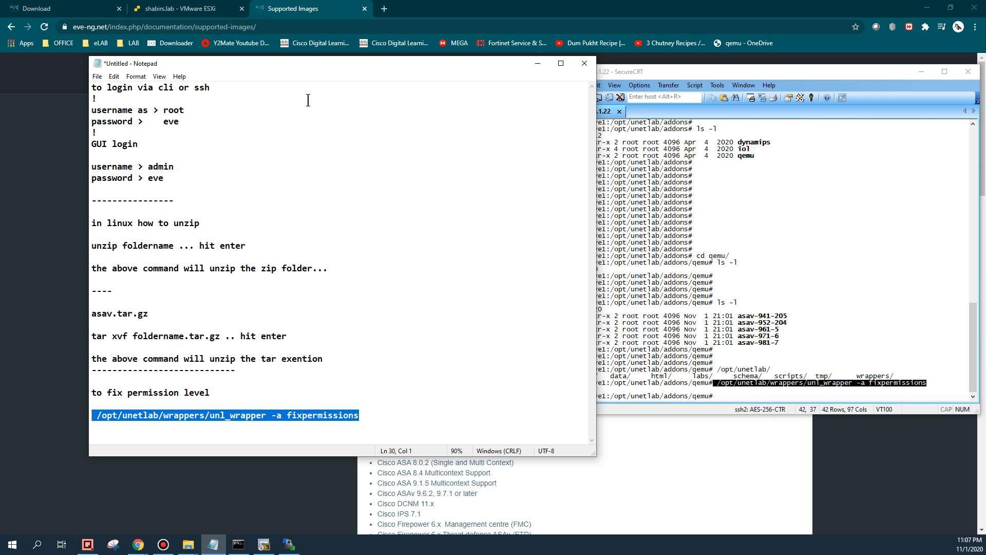
left_click(537, 63)
left_click(737, 253)
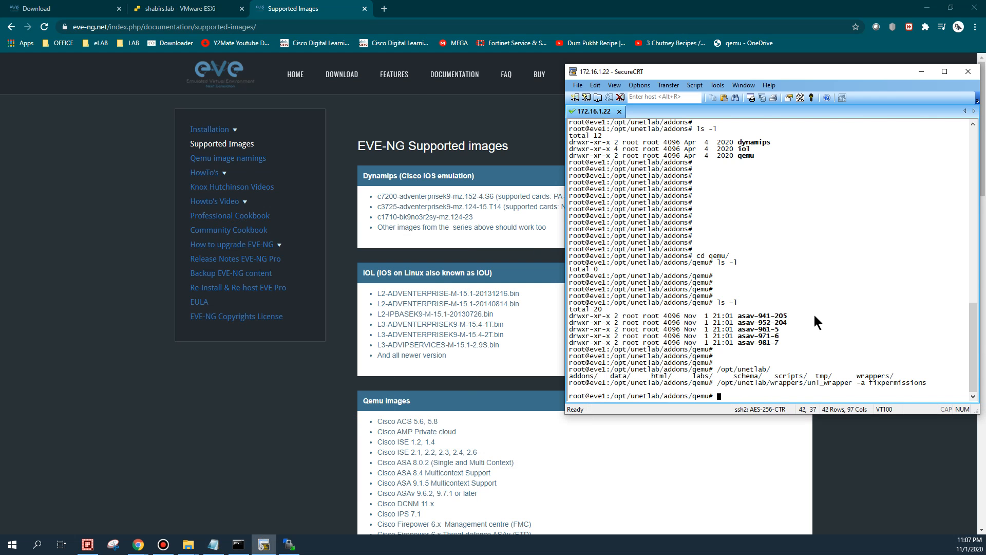
Load EVE-NG at 172.16.1.22 in a new tab and save a new lab named Test ASAv
left_click(384, 8)
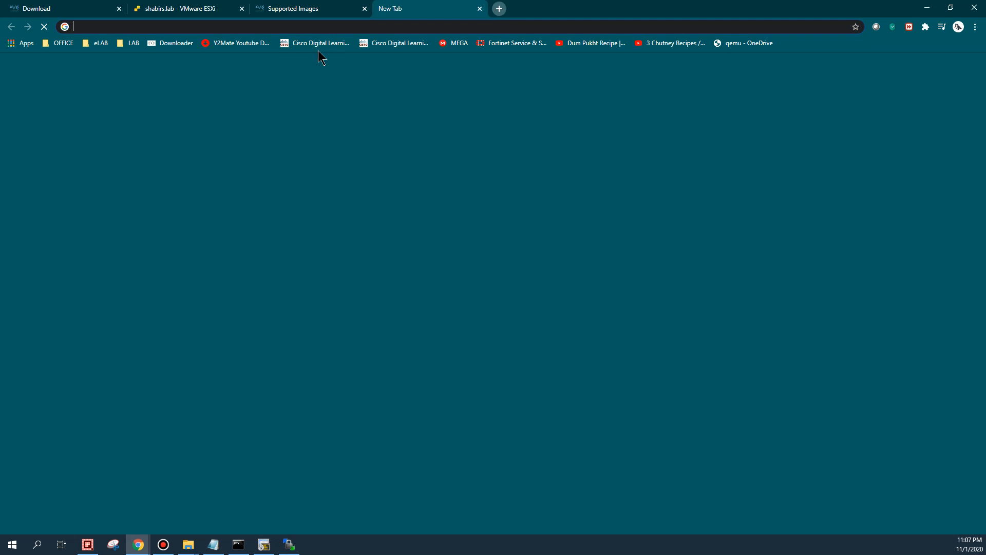
left_click(341, 32)
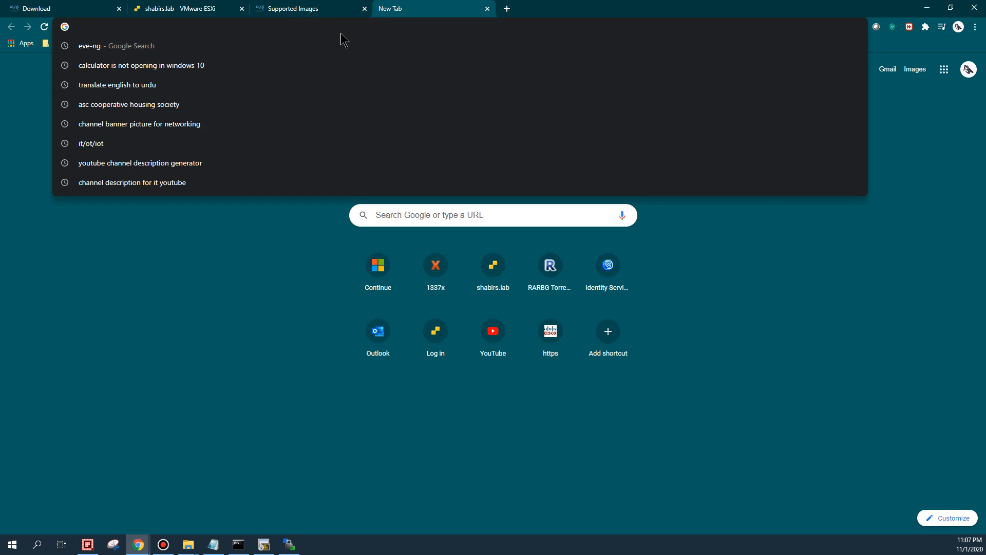
type("182")
key("BackSpace")
key("BackSpace")
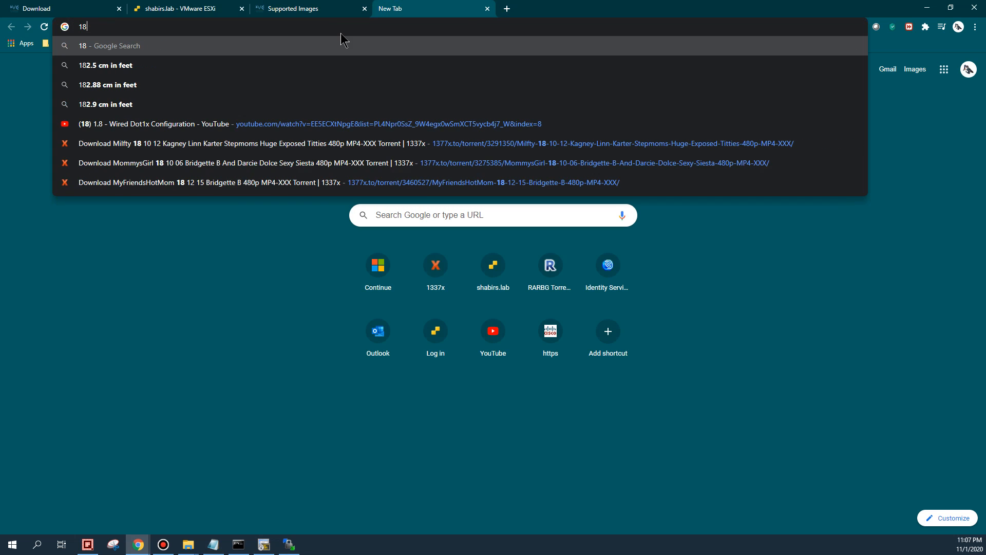
type("72.16.1")
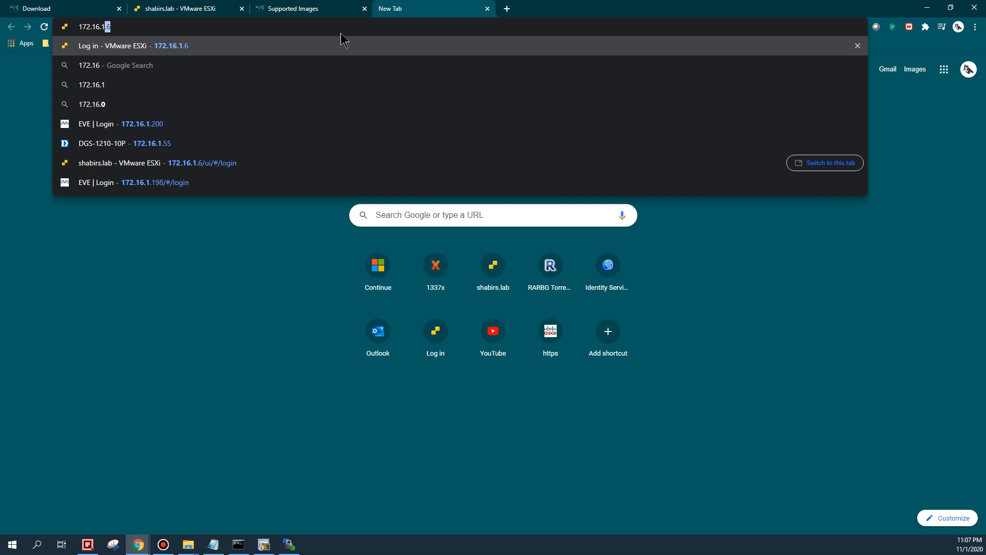
type(".22")
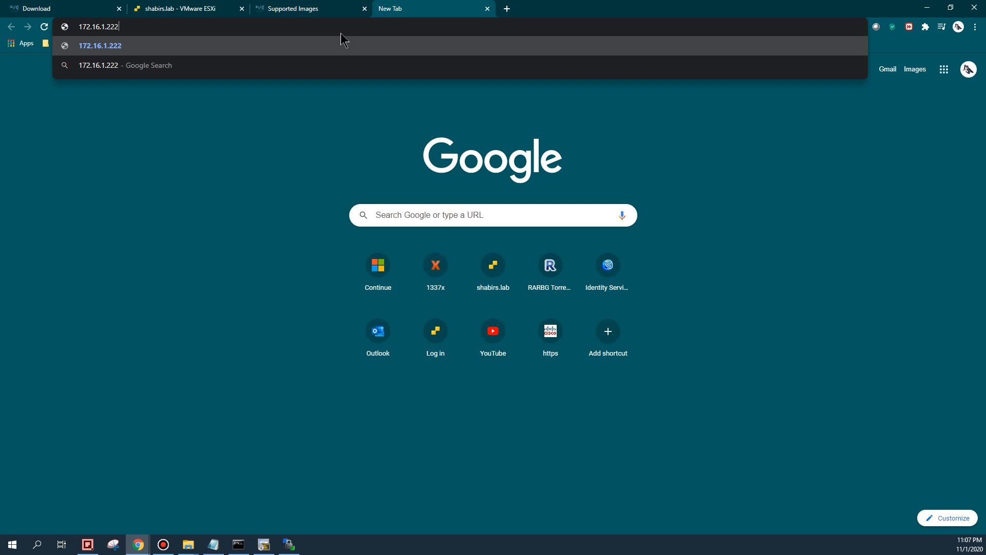
key("Return")
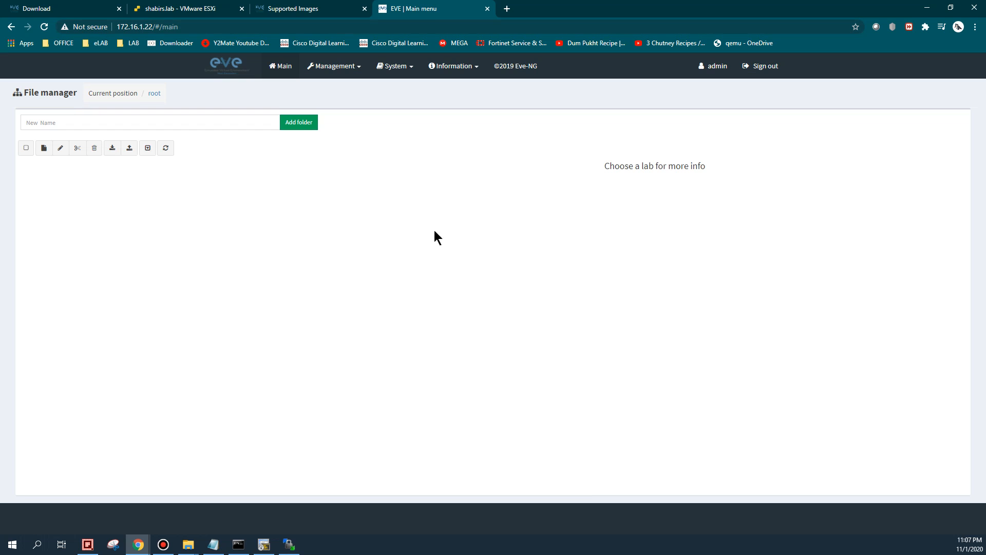
left_click(44, 149)
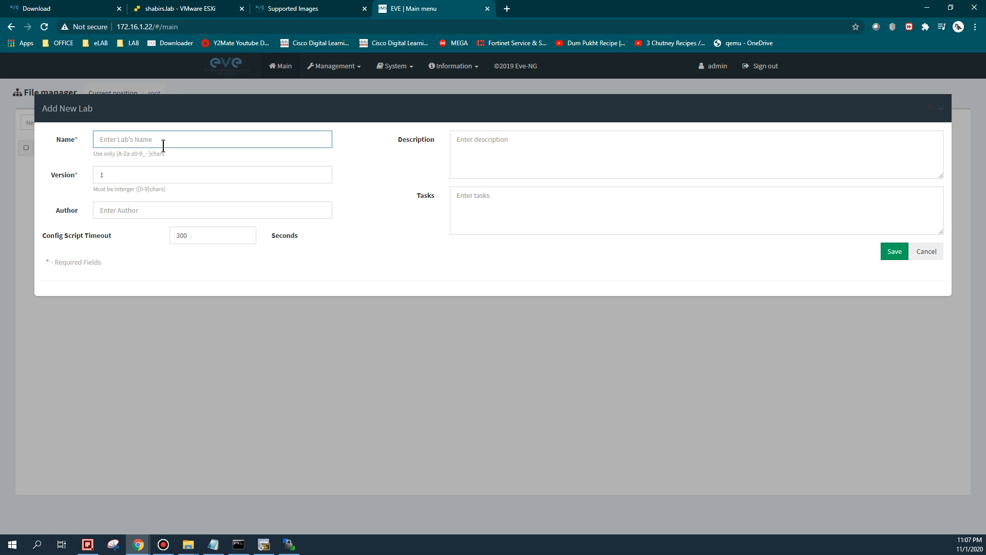
type("Test ASAv")
left_click(894, 251)
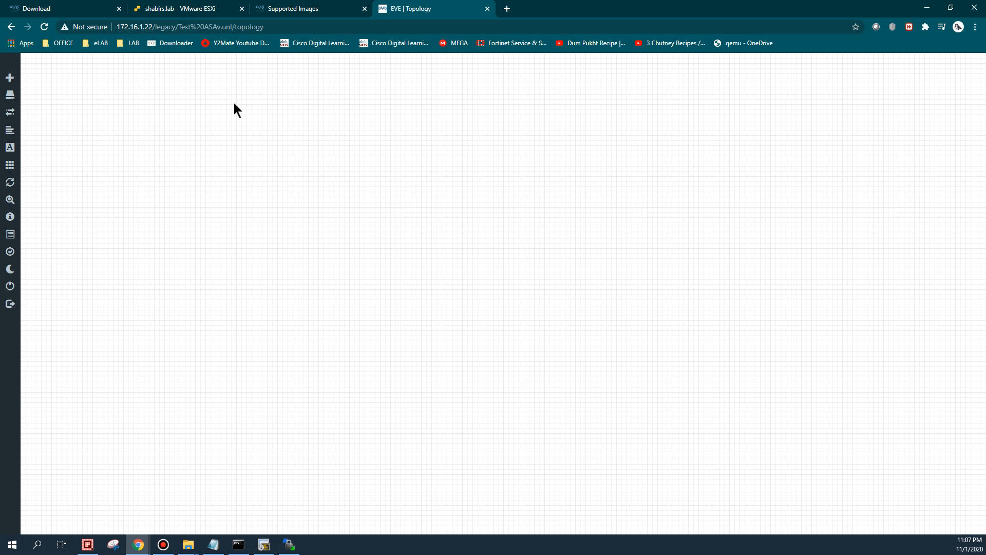
Add a node from the canvas menu to show the Cisco ASAv template, then bring WinSCP forward
right_click(333, 121)
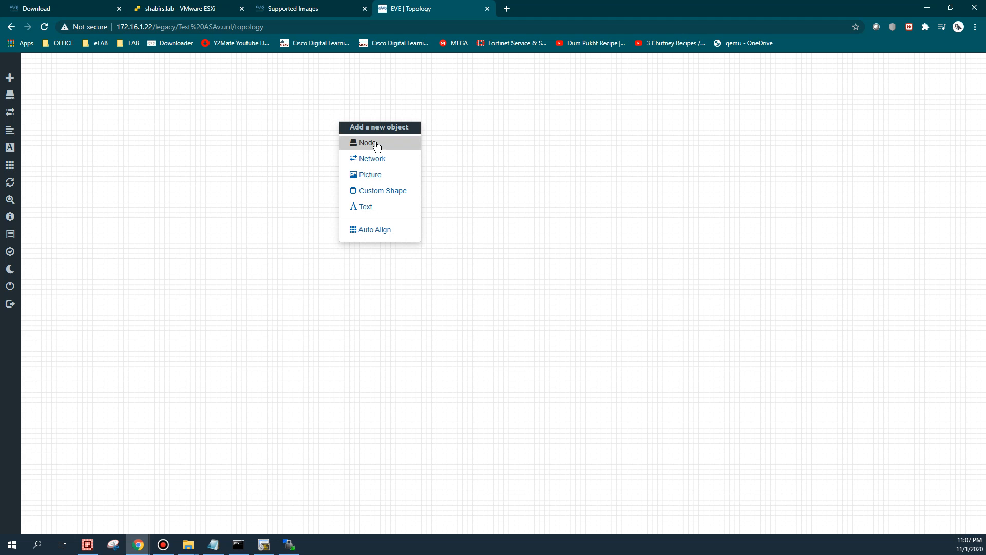
left_click(393, 148)
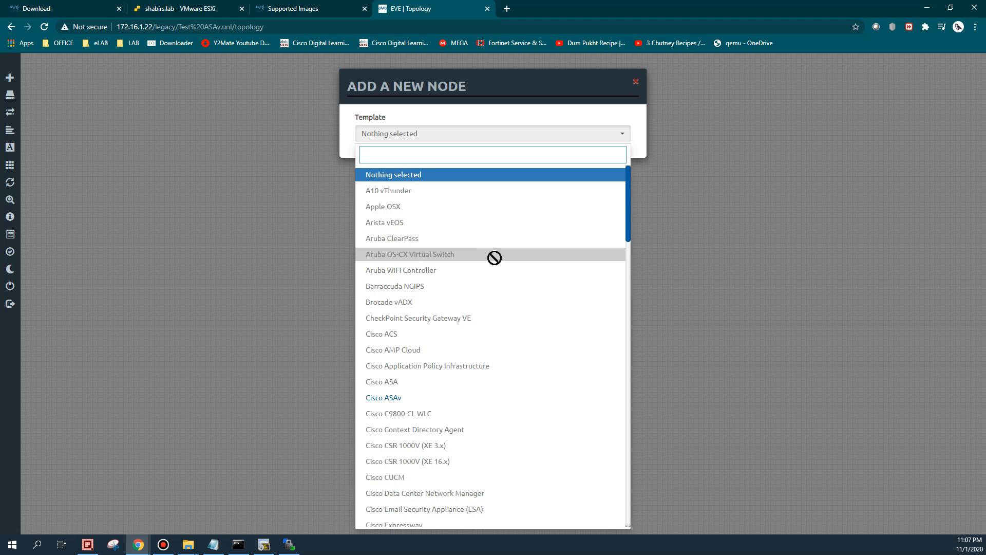
scroll(387, 227, "down", 1)
scroll(398, 202, "up", 1)
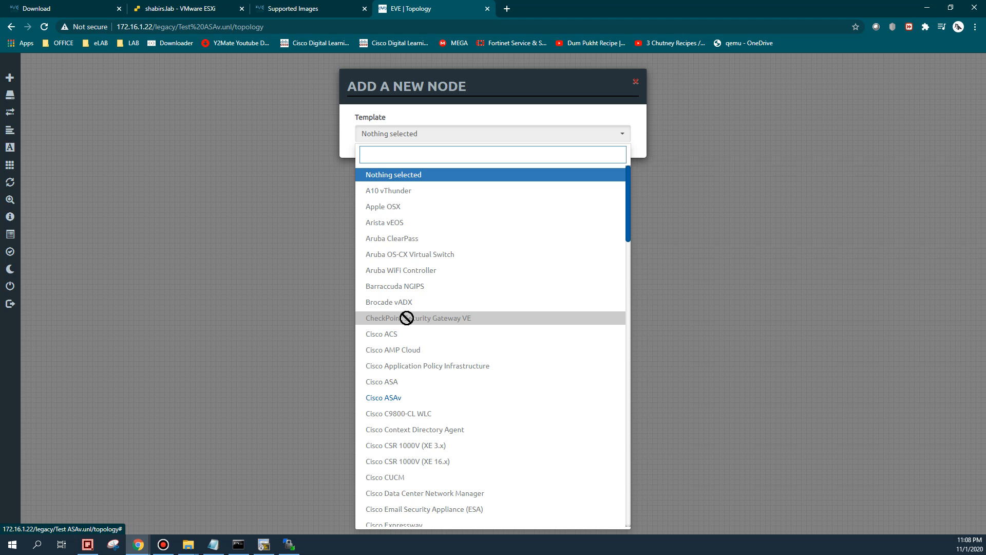
left_click(289, 544)
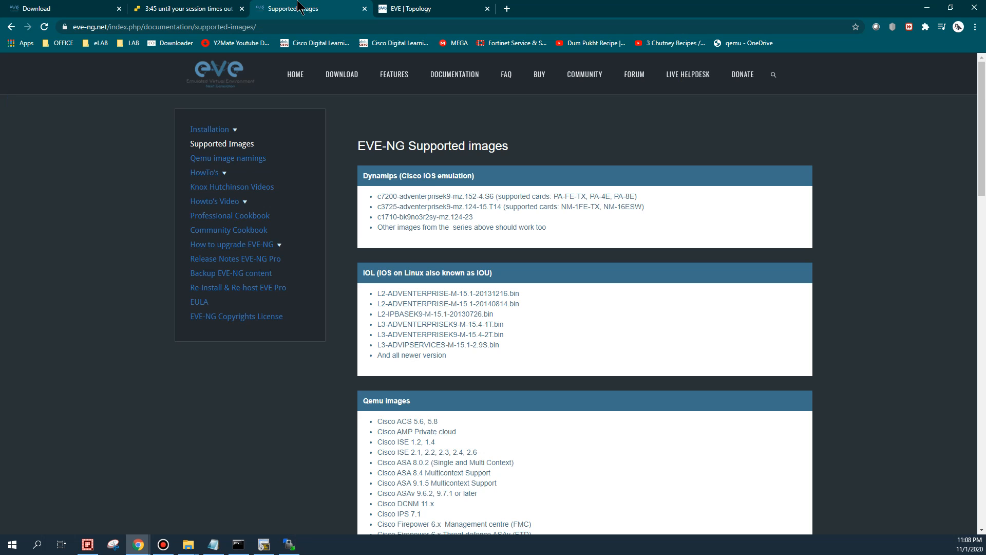
On the Qemu image namings page, find the asav- folder entry and its virtioa image name
left_click(301, 8)
scroll(439, 316, "down", 2)
scroll(488, 284, "down", 4)
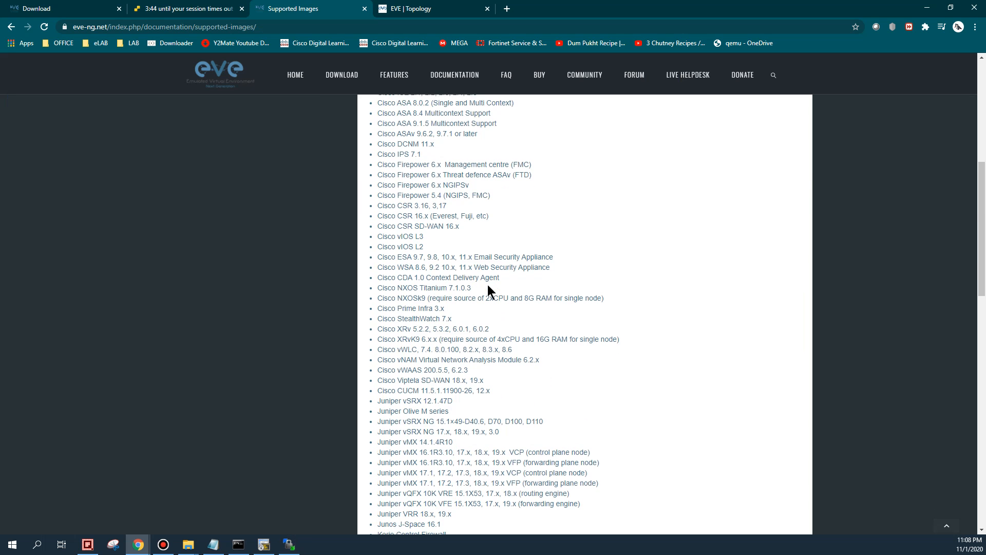
scroll(253, 247, "up", 7)
left_click(227, 159)
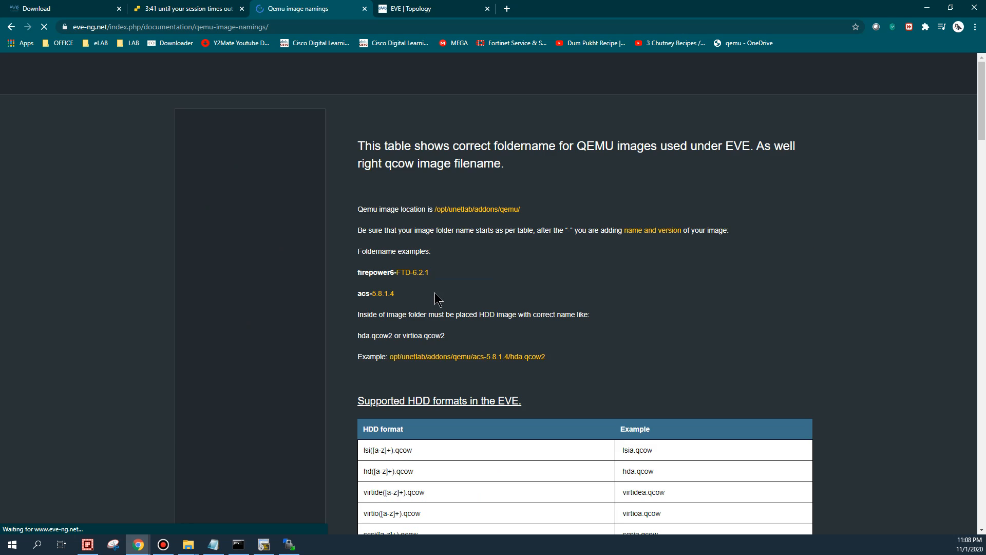
scroll(447, 290, "down", 9)
scroll(413, 278, "down", 2)
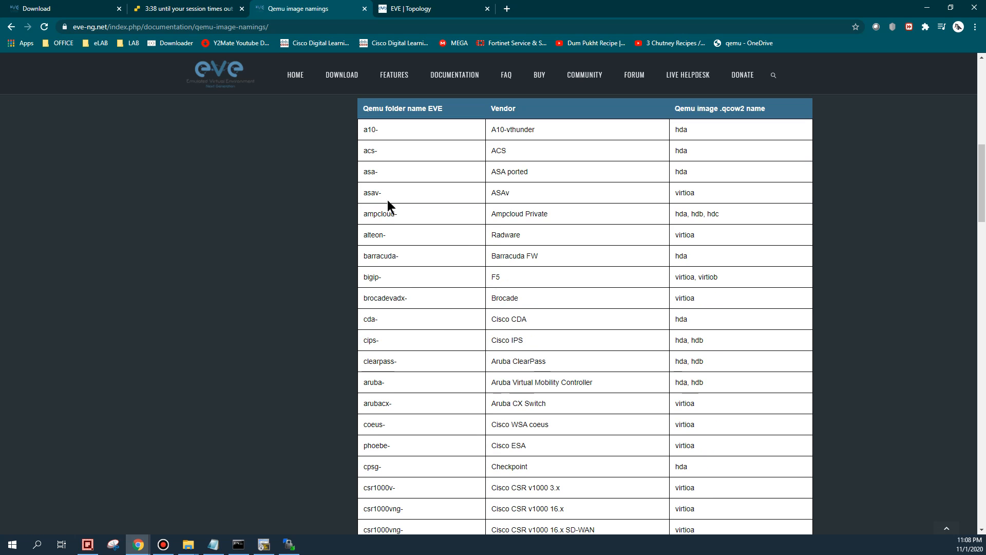
left_click_drag(387, 195, 367, 193)
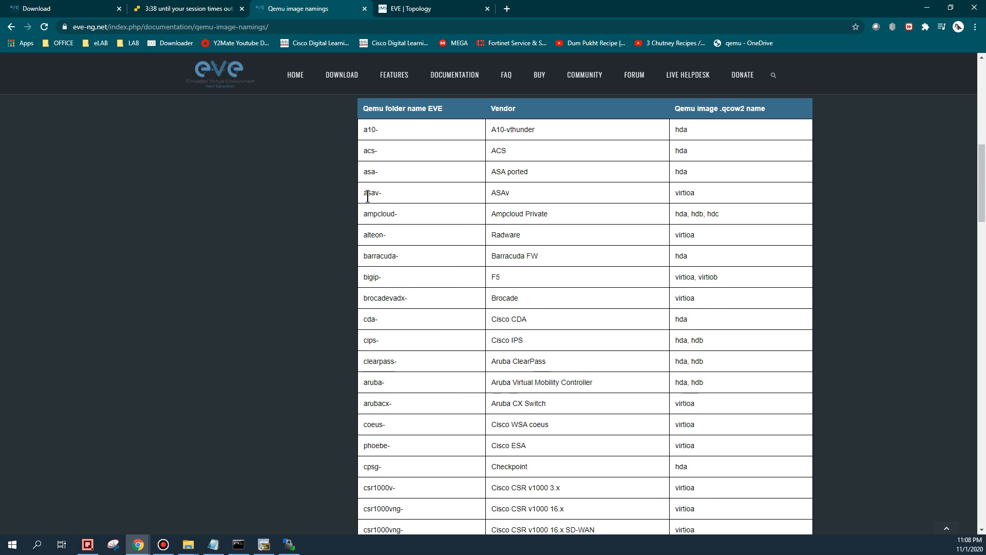
Bring WinSCP to the front and clear the other windows aside
left_click(289, 544)
left_click_drag(363, 109, 163, 99)
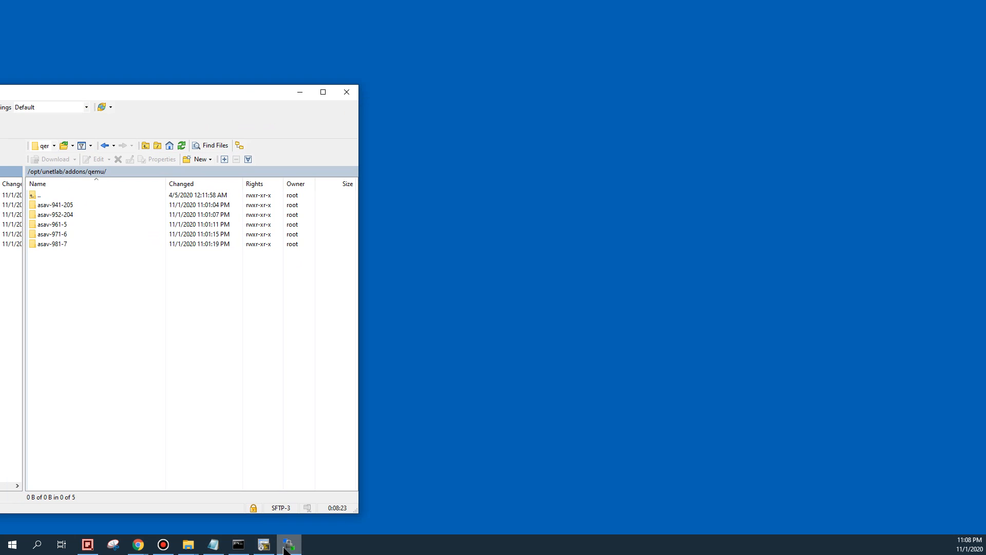
mouse_move(290, 550)
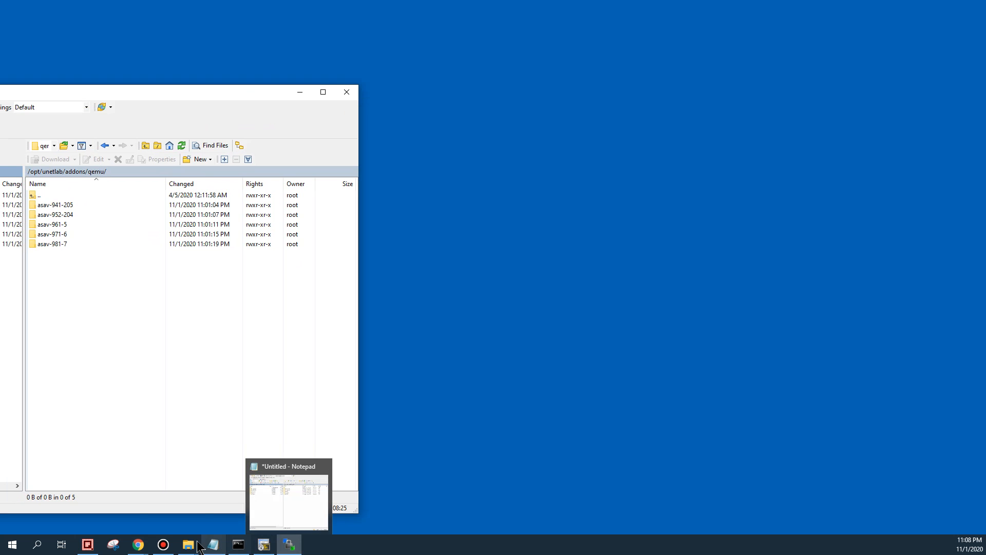
Check in WinSCP that the asav-941-205 image folder on the EVE server contains virtioa.qcow2
mouse_move(143, 552)
left_click(181, 504)
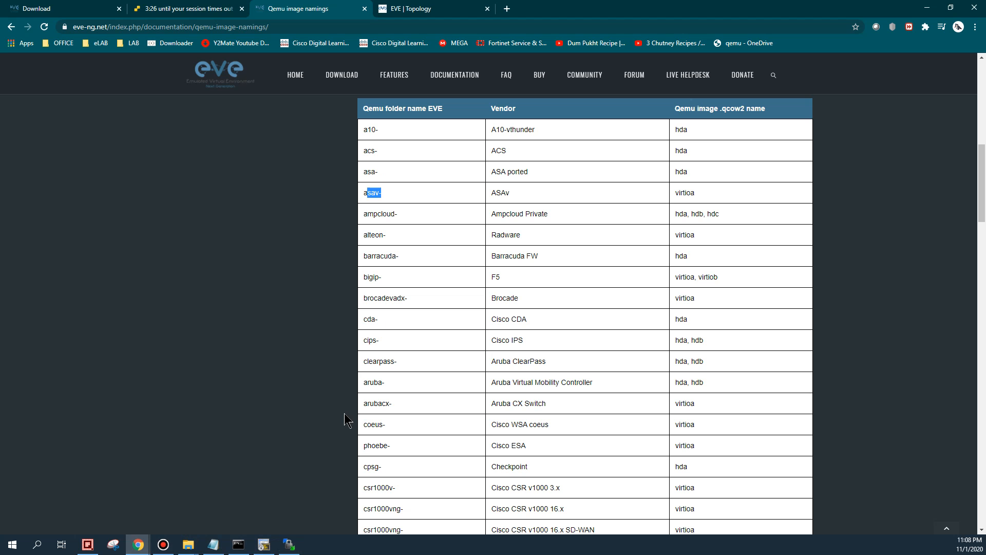
left_click(289, 545)
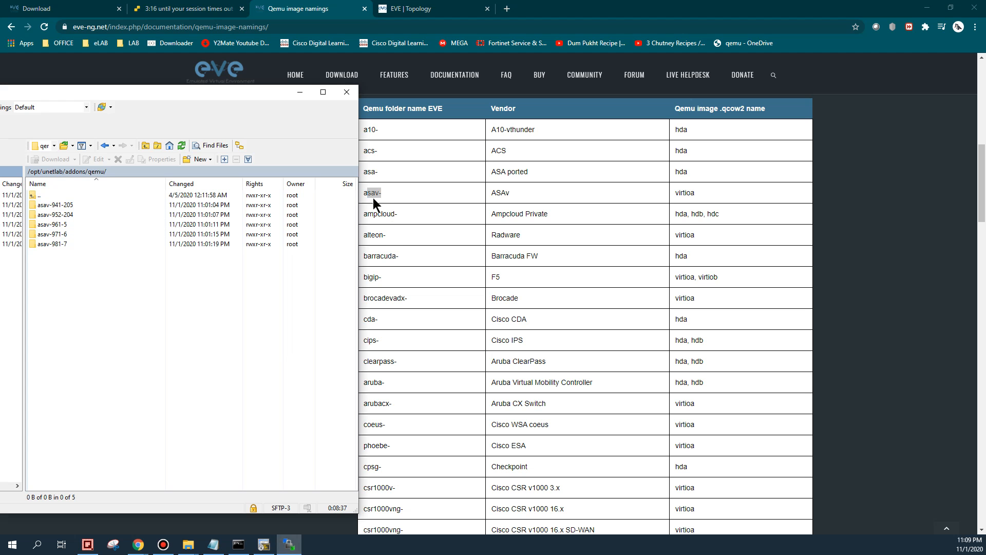
double_click(66, 204)
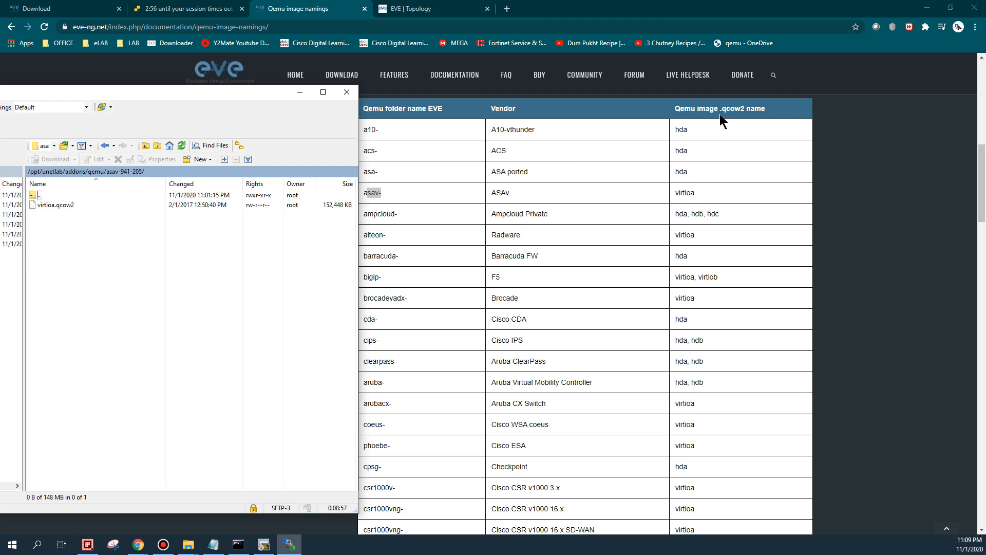
left_click(430, 8)
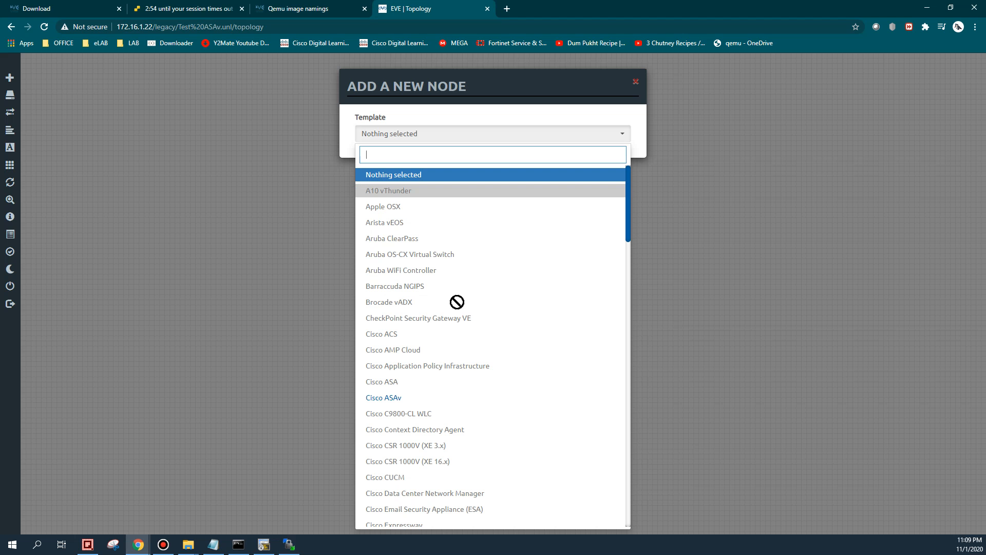
Save two new nodes using the Cisco ASAv template with image asav-952-204
left_click(423, 399)
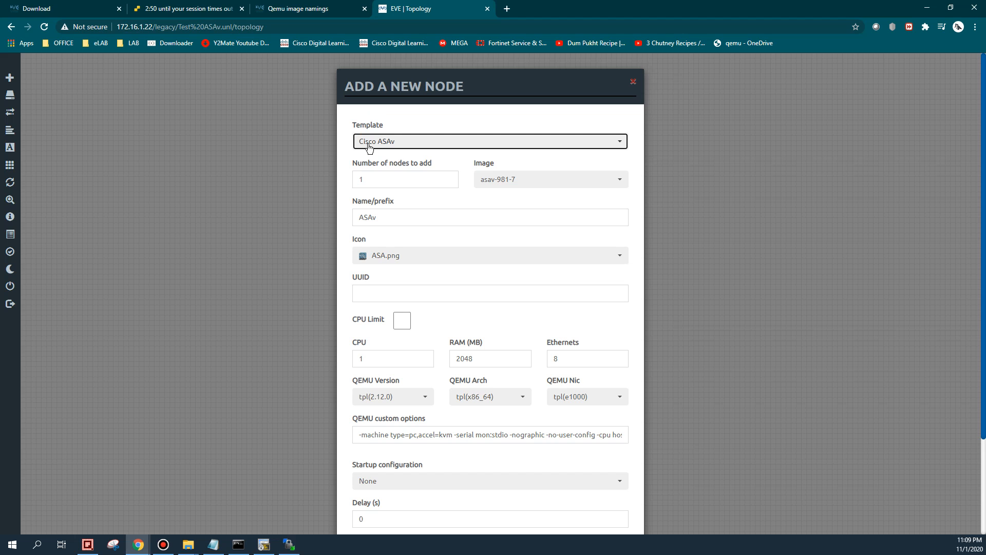
left_click(604, 185)
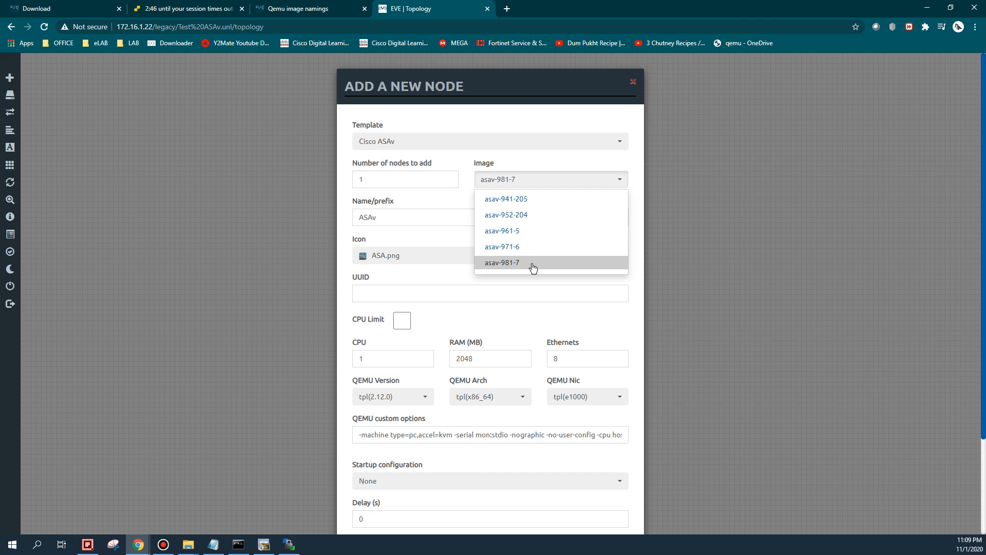
left_click(521, 218)
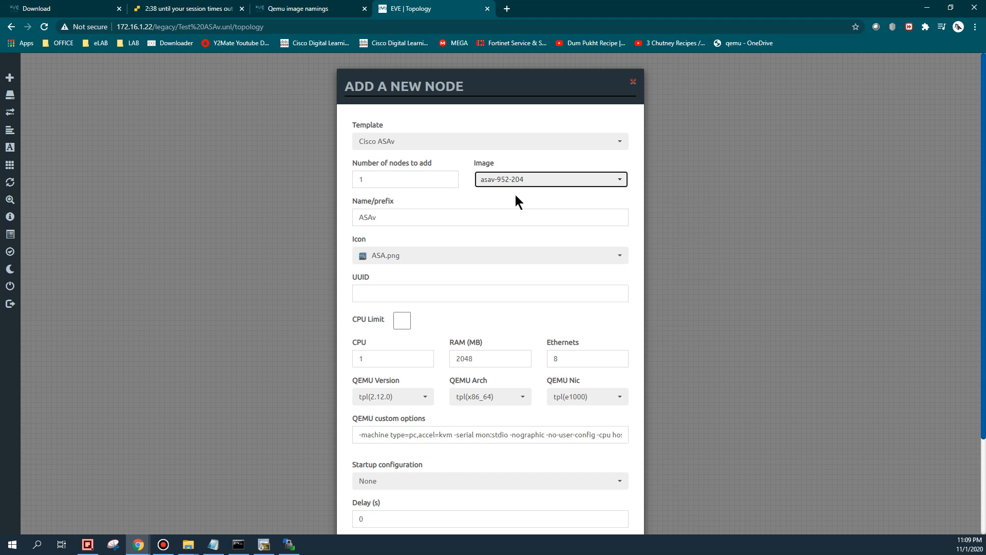
double_click(397, 178)
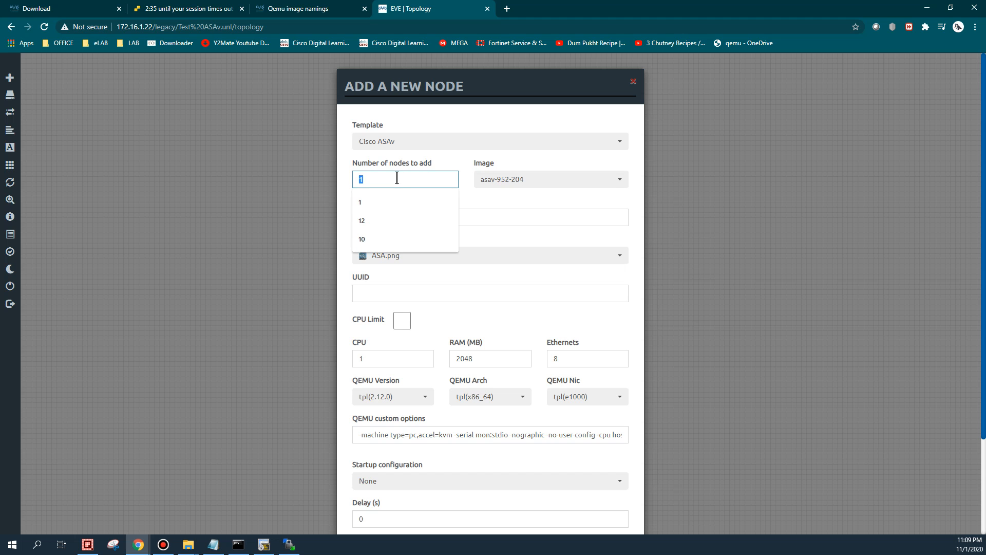
type("2")
scroll(438, 264, "down", 1)
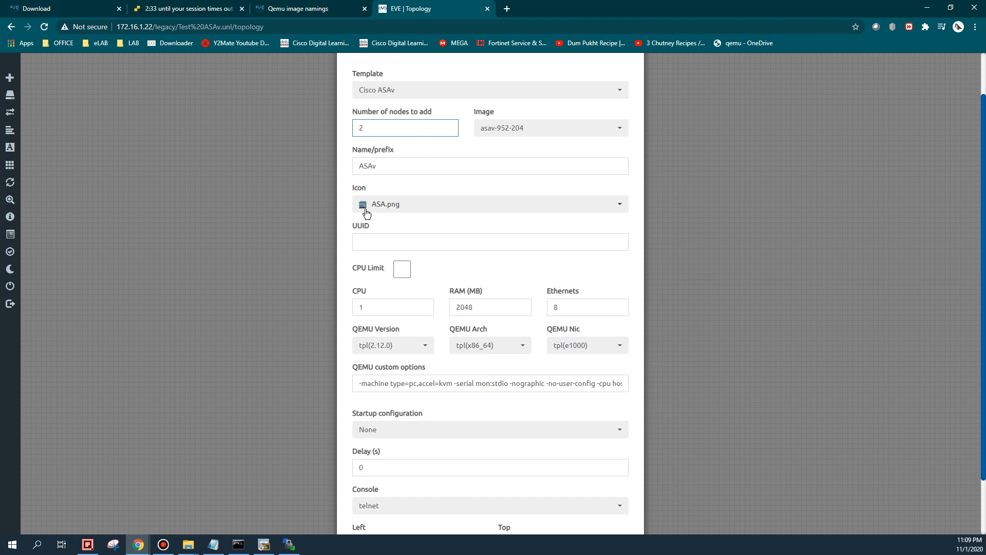
scroll(418, 209, "down", 1)
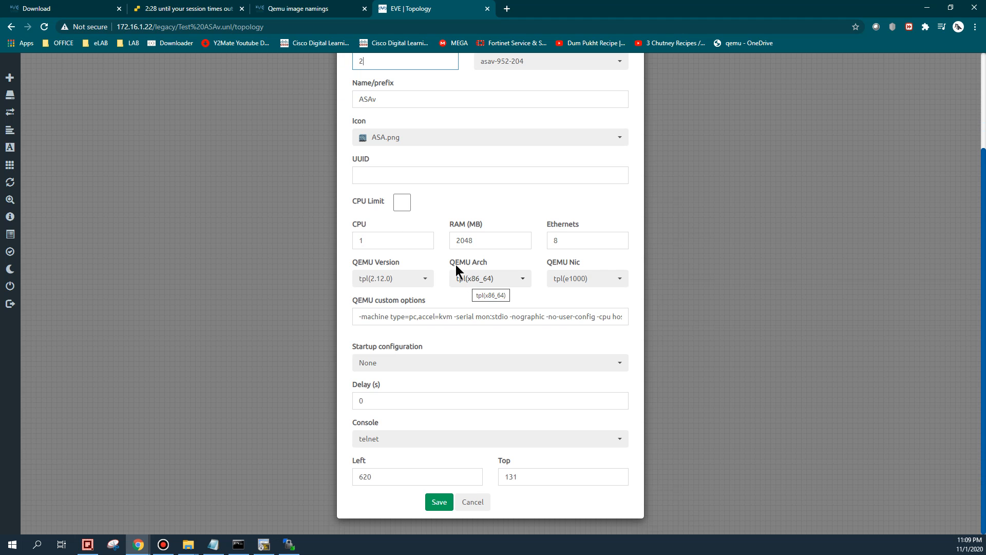
scroll(405, 267, "up", 2)
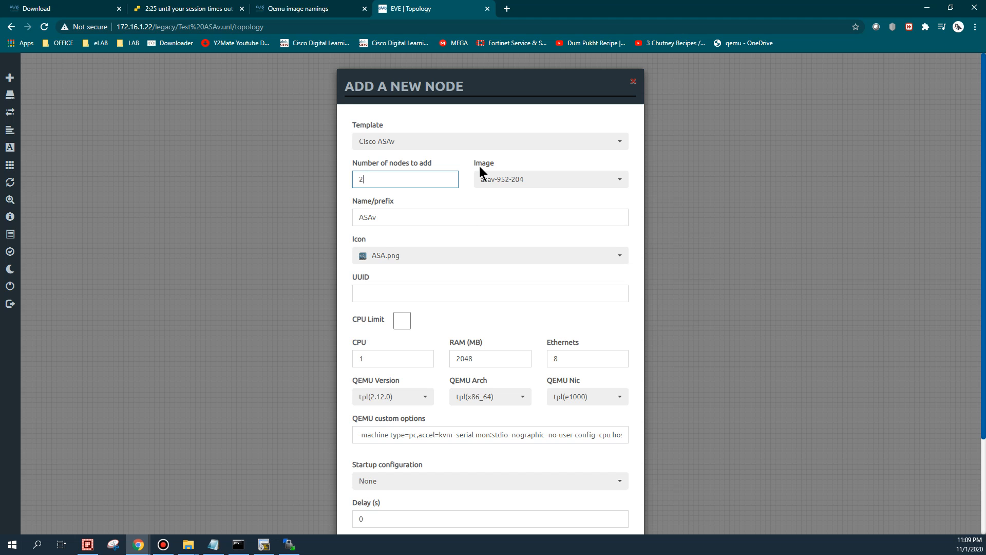
scroll(414, 470, "down", 3)
left_click(438, 501)
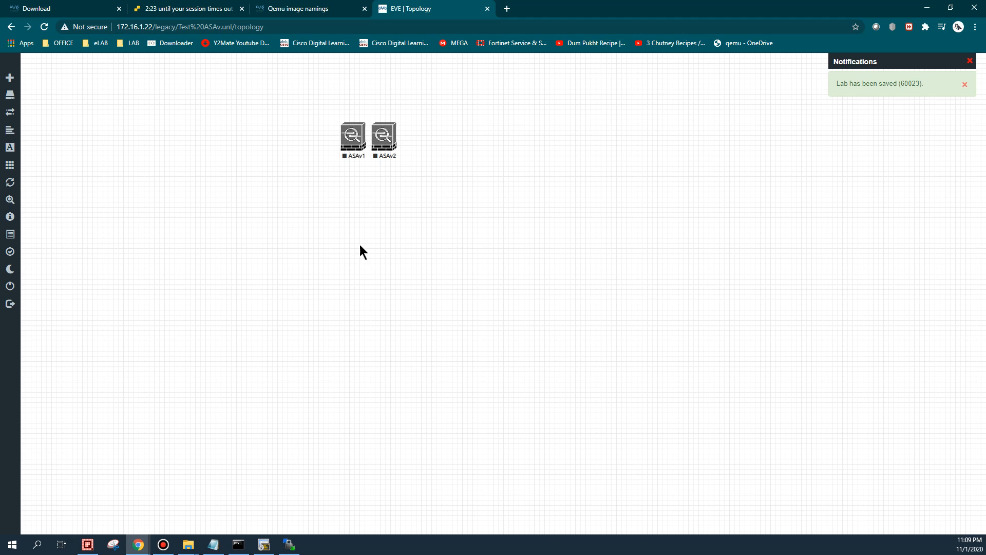
Drag ASAv1 and ASAv2 apart on the canvas and start the ASAv1 node
left_click_drag(363, 133, 316, 145)
left_click_drag(380, 142, 230, 326)
right_click(305, 154)
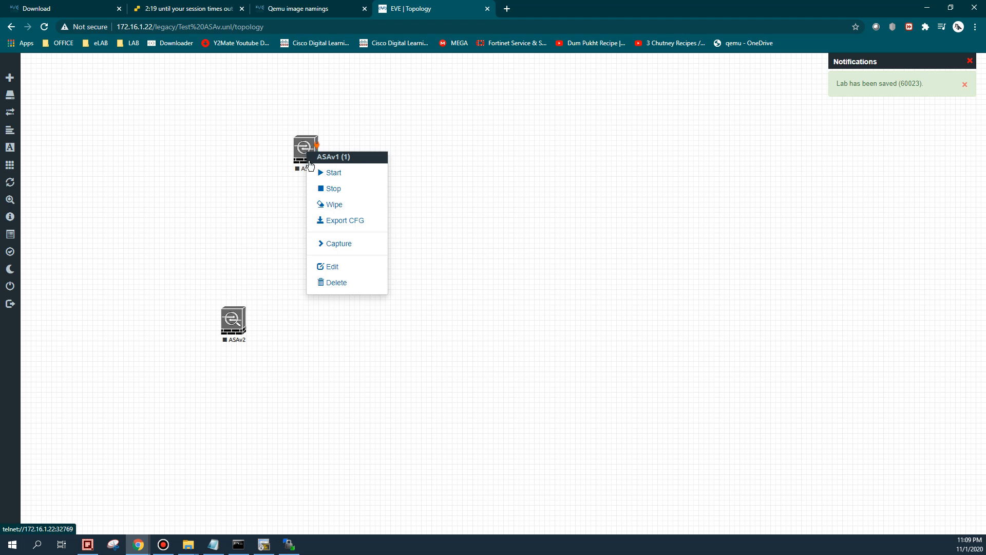
left_click(356, 174)
right_click(302, 156)
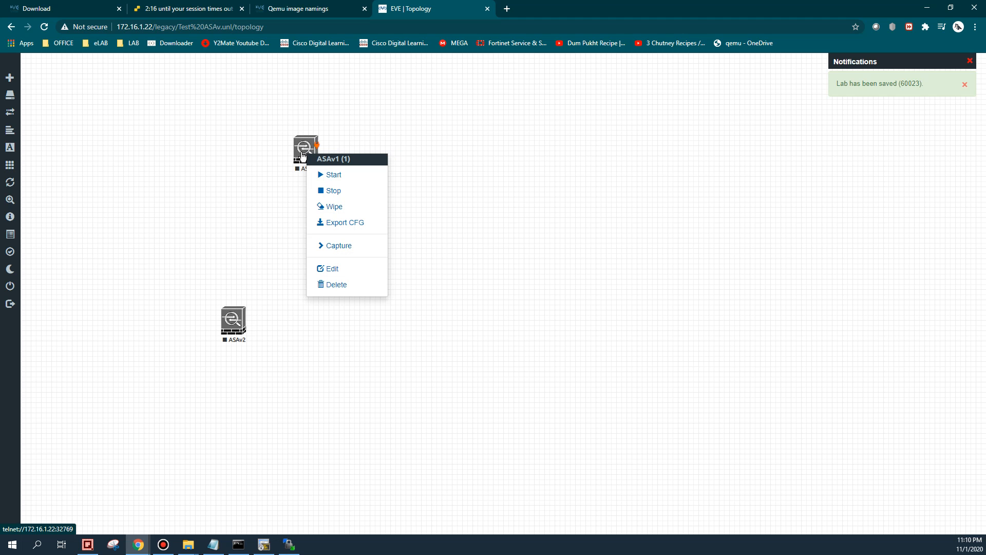
left_click(537, 174)
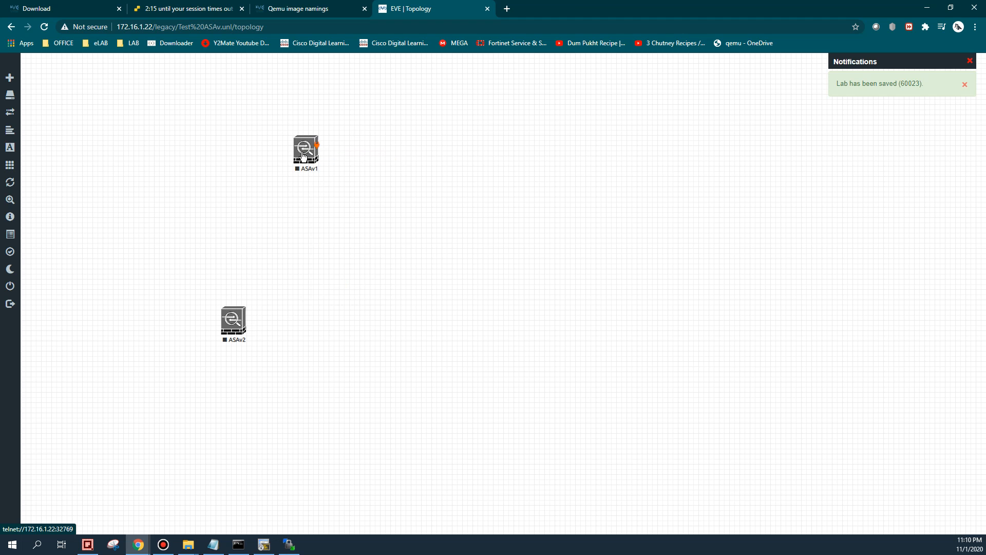
right_click(308, 163)
left_click(362, 174)
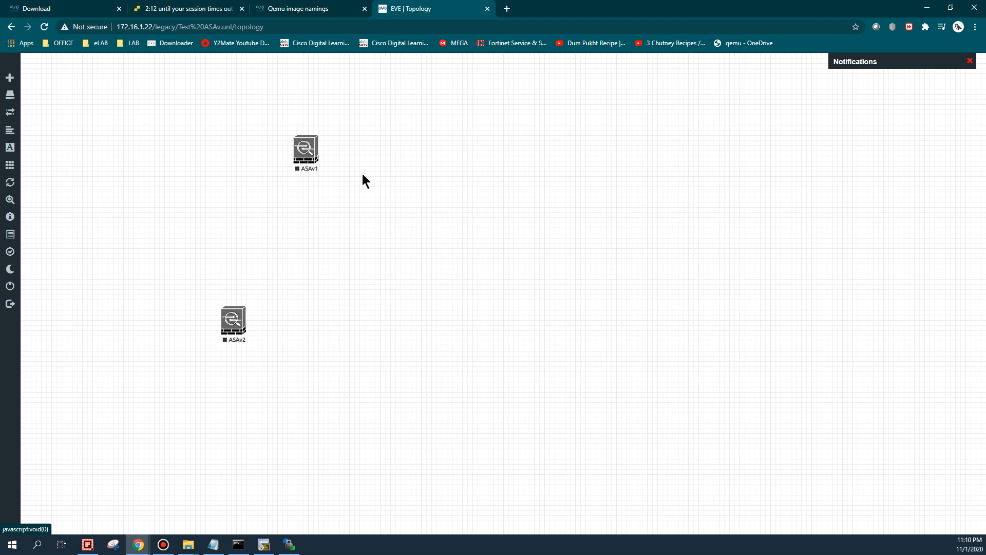
Open ASAv1's telnet console, then reposition and enlarge it to follow the boot
left_click(306, 154)
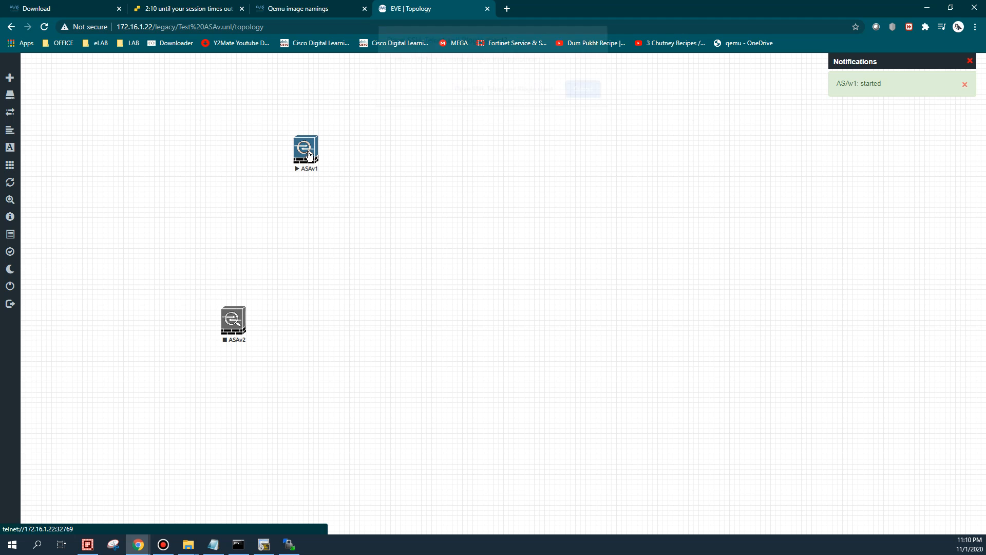
left_click(523, 97)
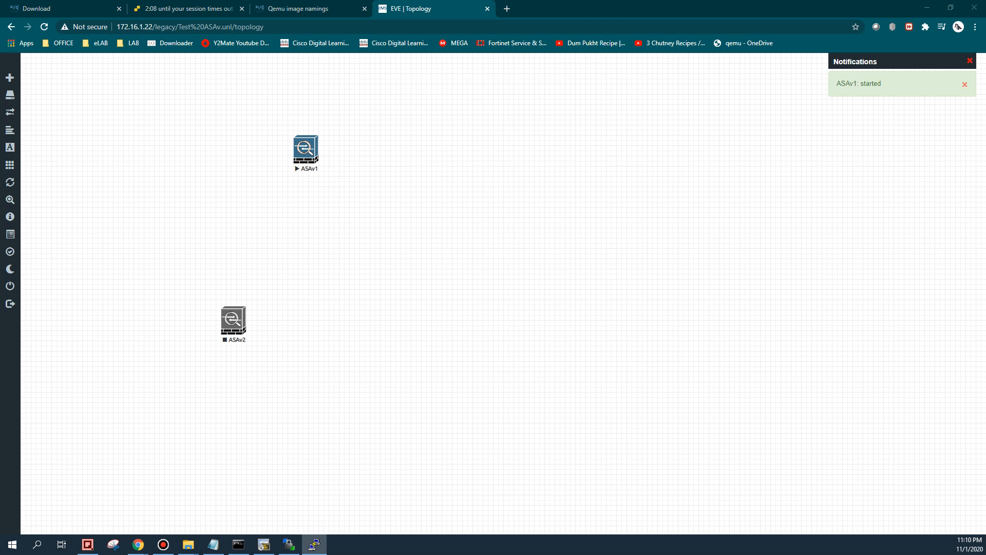
left_click_drag(157, 118, 661, 184)
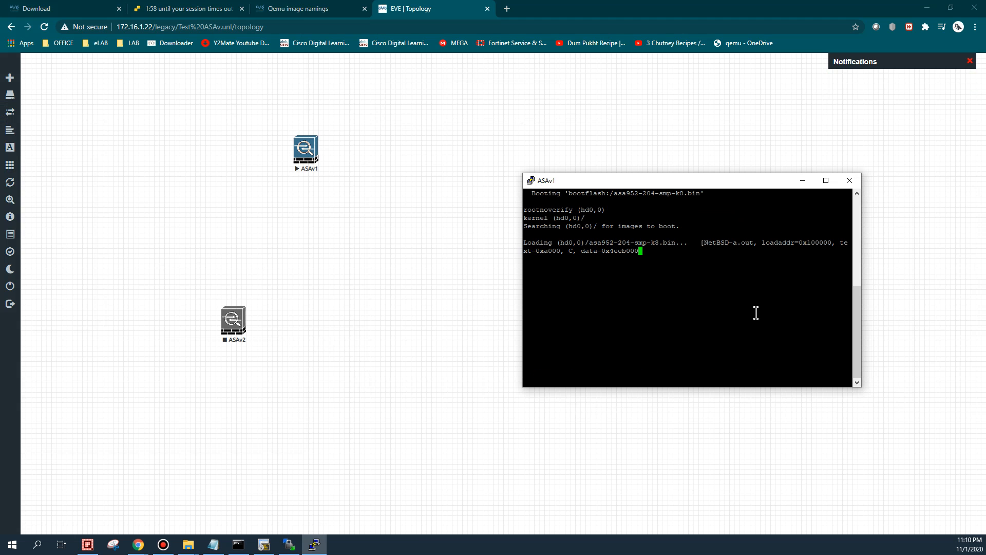
left_click_drag(614, 174, 464, 119)
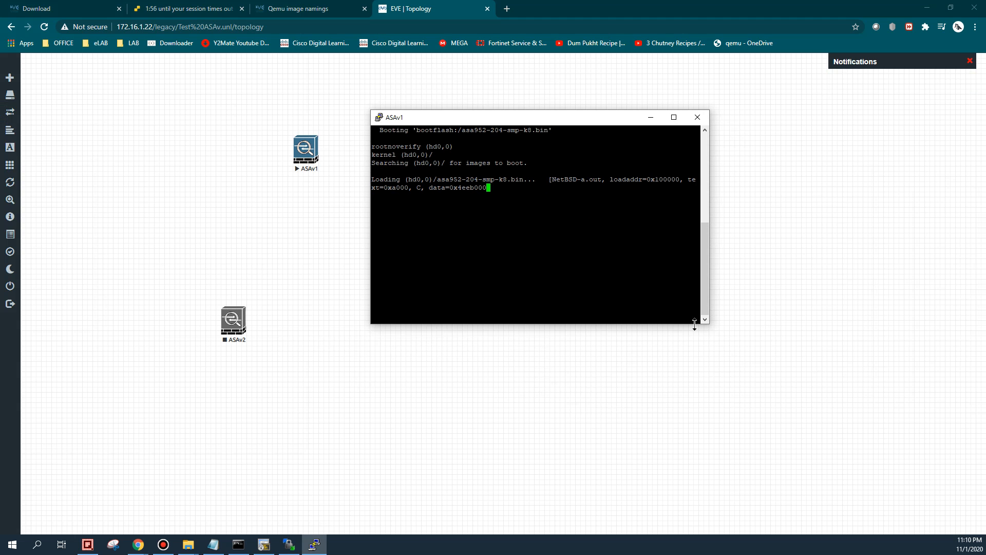
left_click_drag(706, 321, 907, 428)
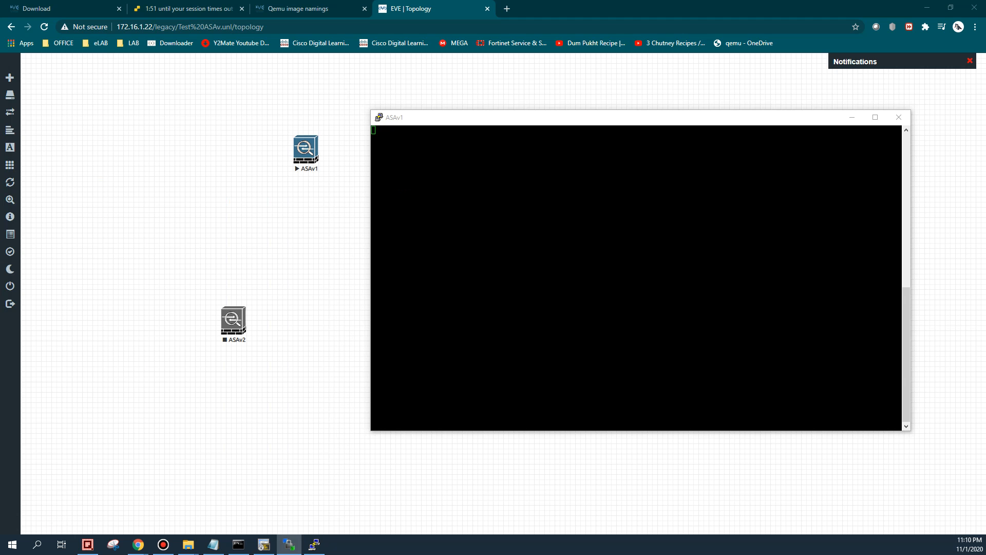
key("alt+Tab")
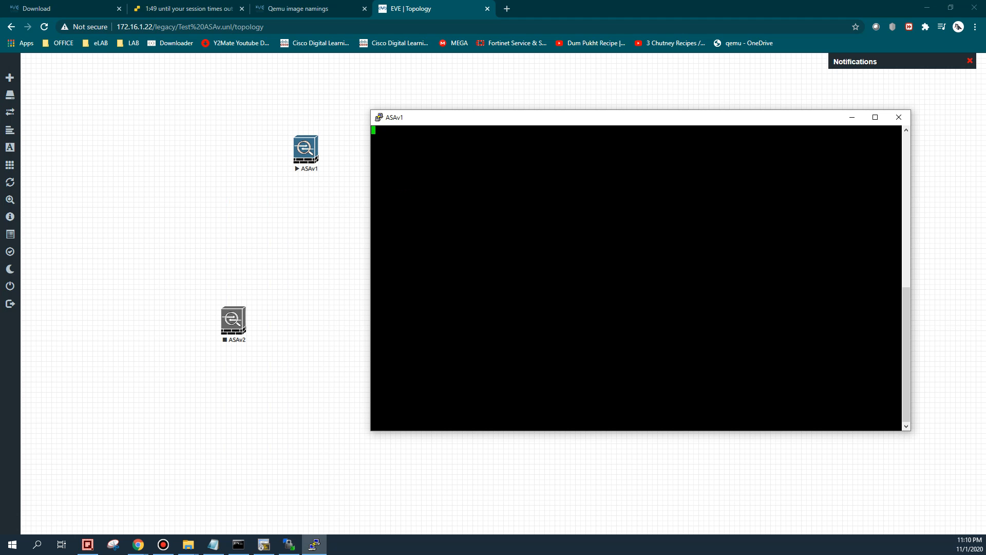
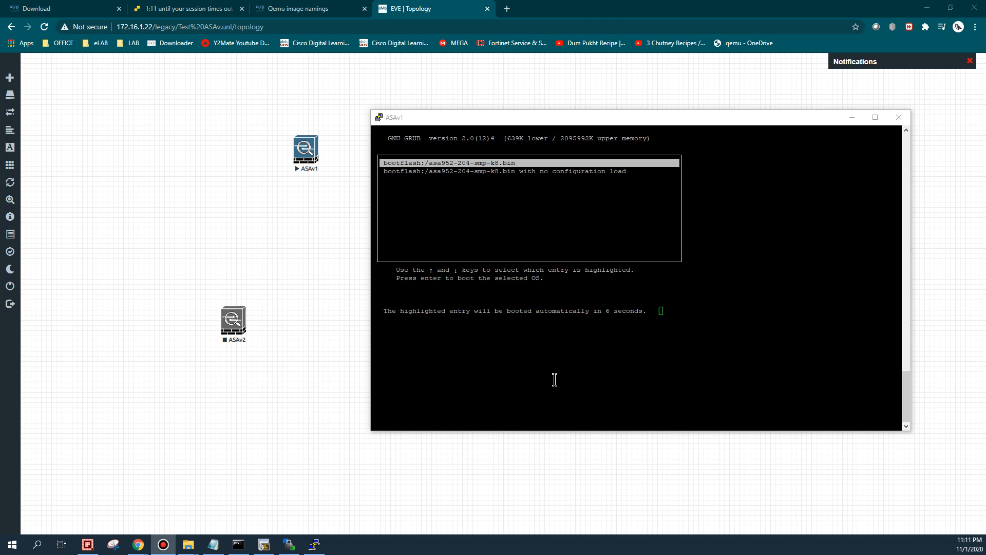
Boot ASAv1 from its first bootflash image and enlarge its console until ciscoasa> appears
left_click(696, 233)
key("Return")
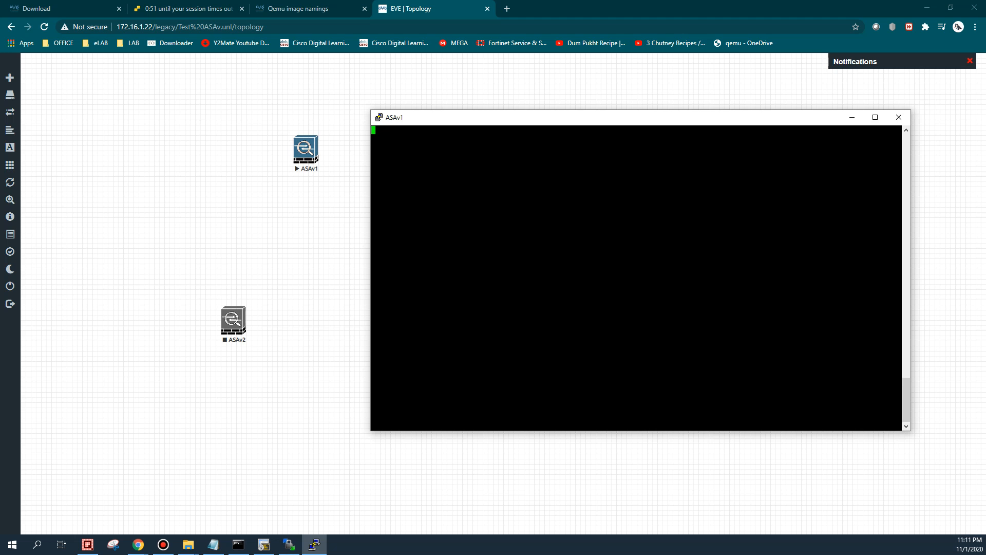
left_click(264, 544)
left_click_drag(824, 76, 0, 89)
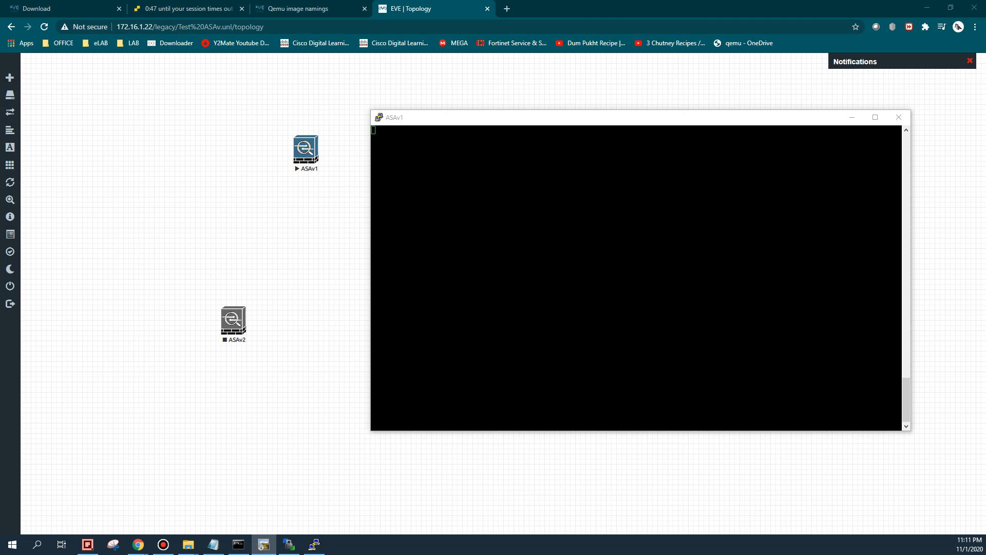
left_click(466, 296)
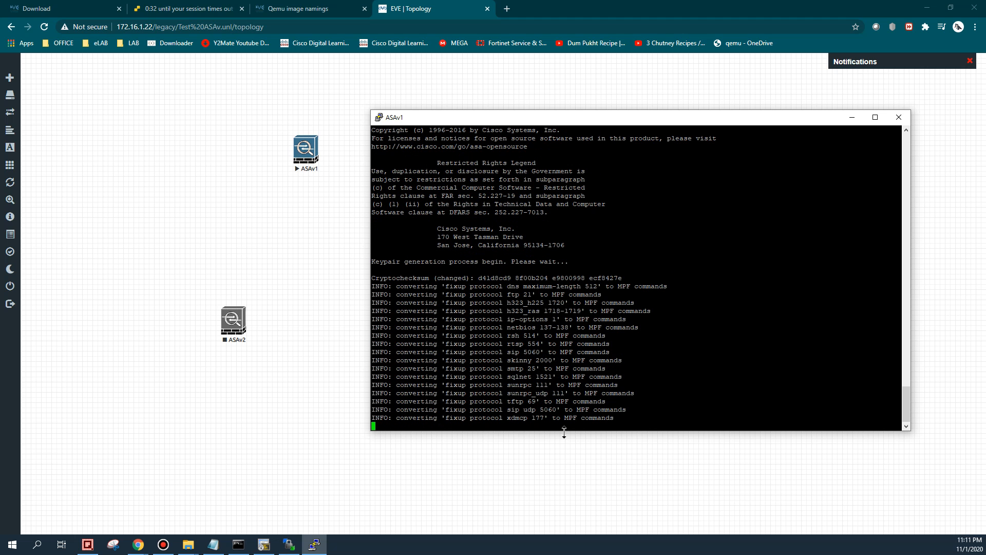
left_click_drag(565, 431, 575, 502)
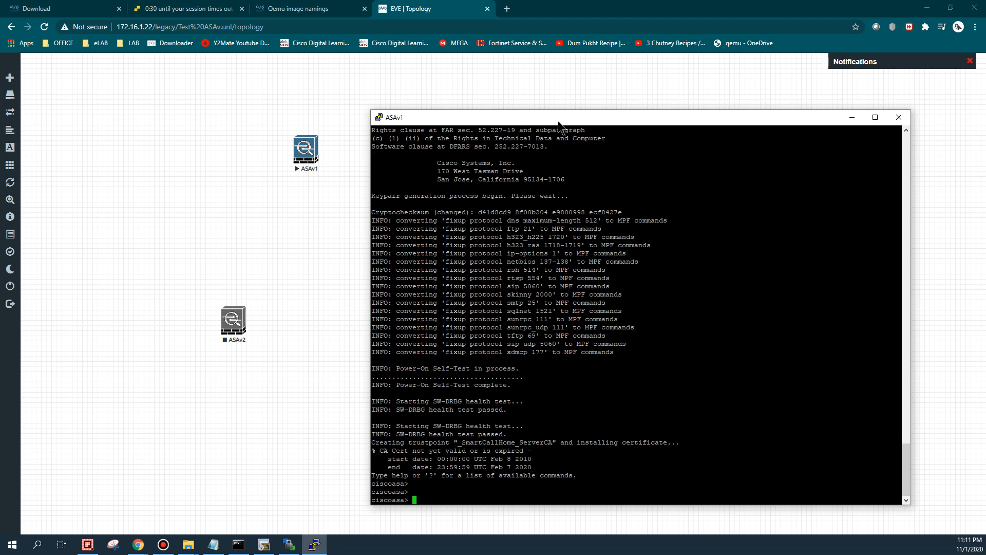
left_click_drag(556, 118, 560, 66)
Enter privileged mode on ASAv1 with enable and an empty password
key("Return")
key("Return")
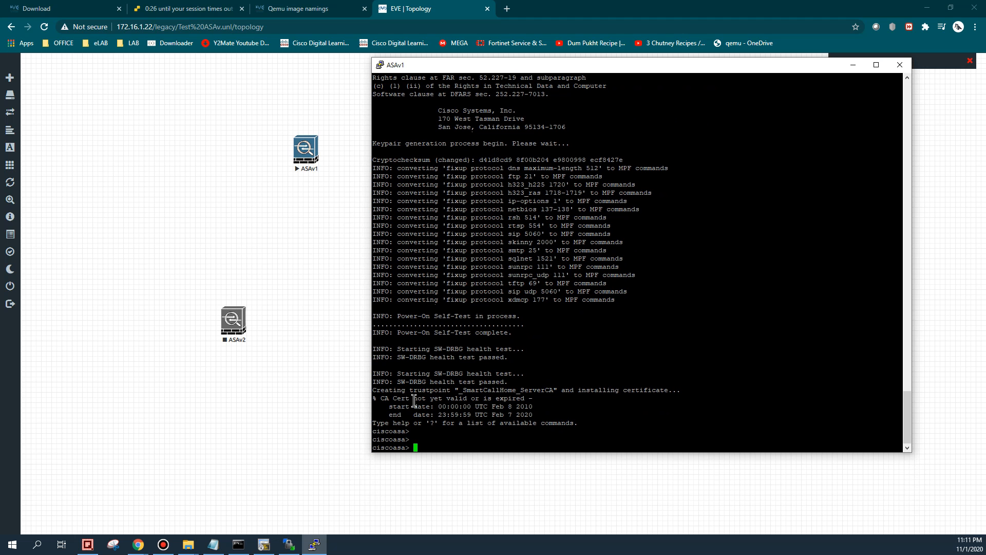
key("Return")
key("Return")
key("Return")
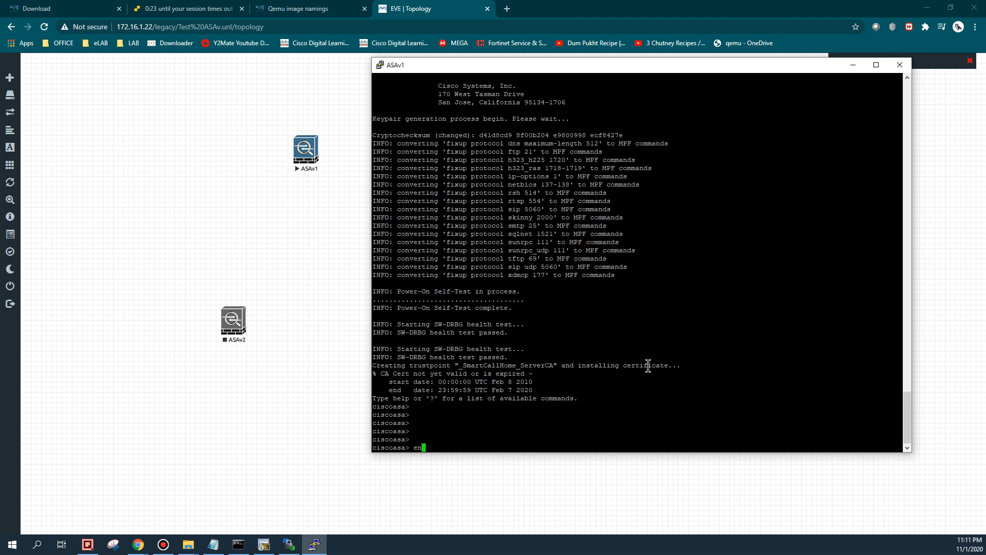
type("enabl")
key("Tab")
key("Return")
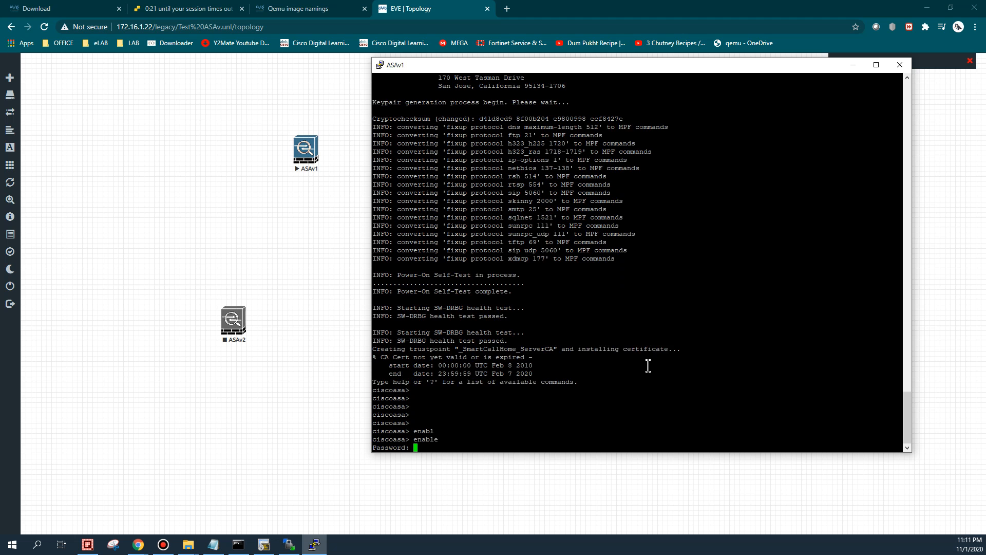
key("Return")
Run show interface ip brief, showing all interfaces unassigned, then begin configure terminal
type("sh inter")
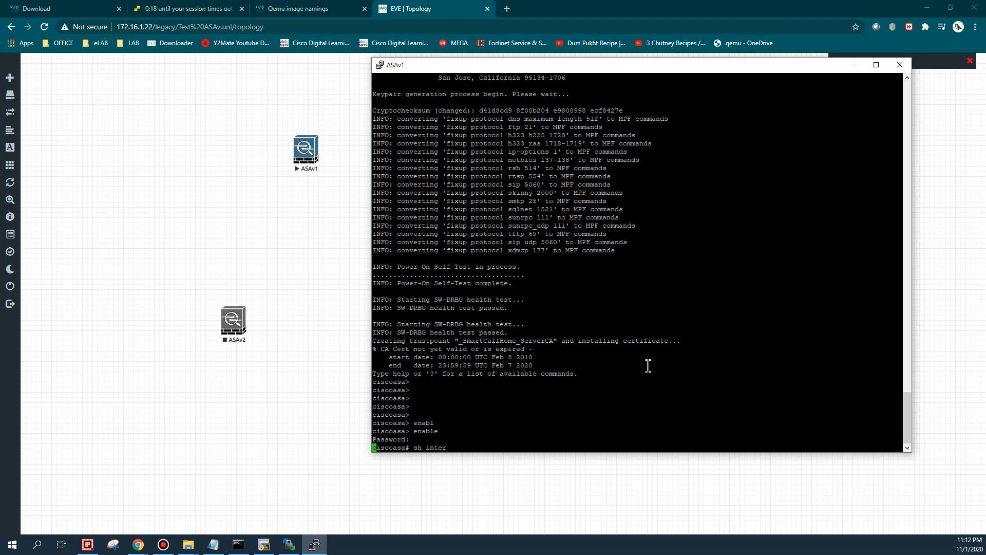
key("Tab")
type("ip ")
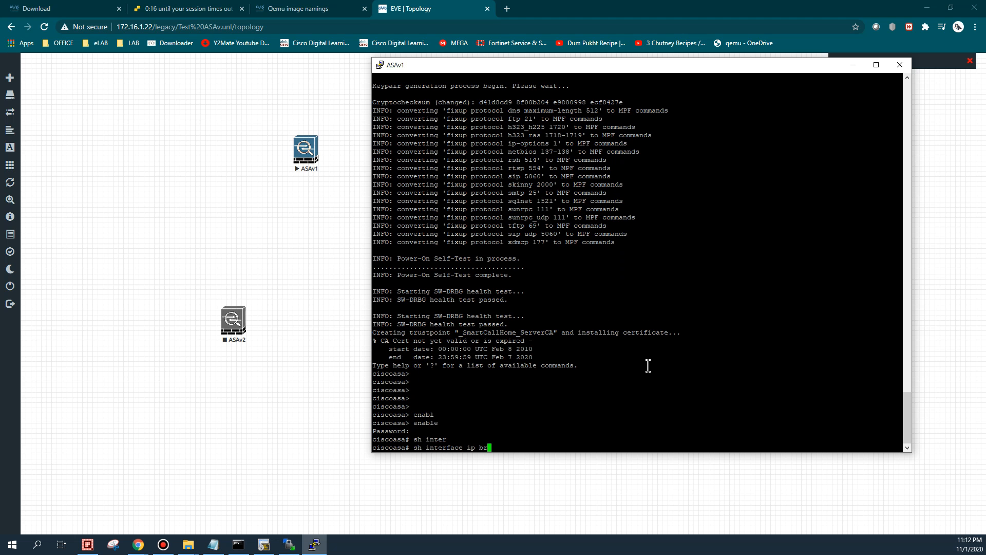
type("br")
key("Tab")
key("Return")
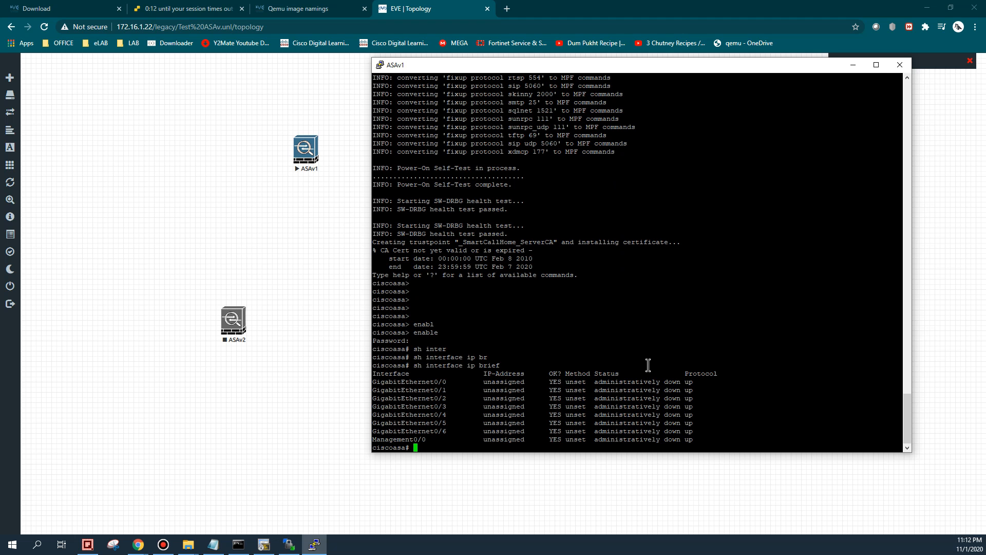
key("Return")
key("Return")
type("co")
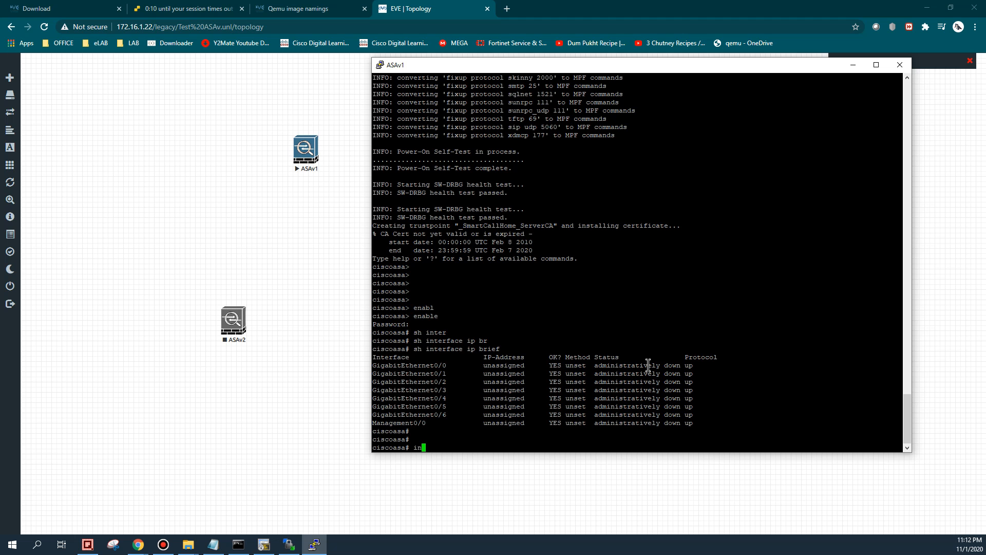
type("nf")
key("Tab")
Enter global configuration mode and select interface Management0/0
type("t")
key("Return")
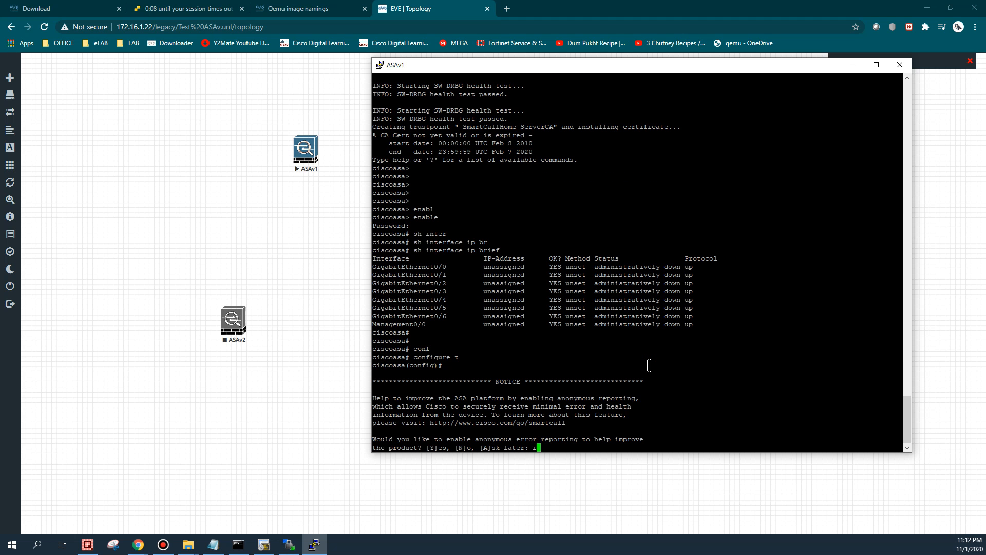
type("inter")
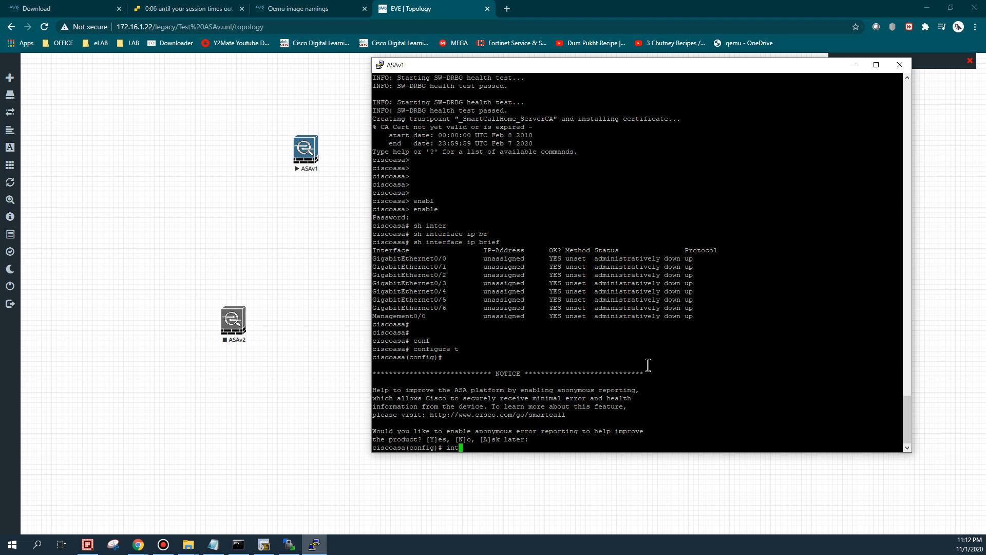
key("Tab")
type("mm")
key("Tab")
type("n")
key("Tab")
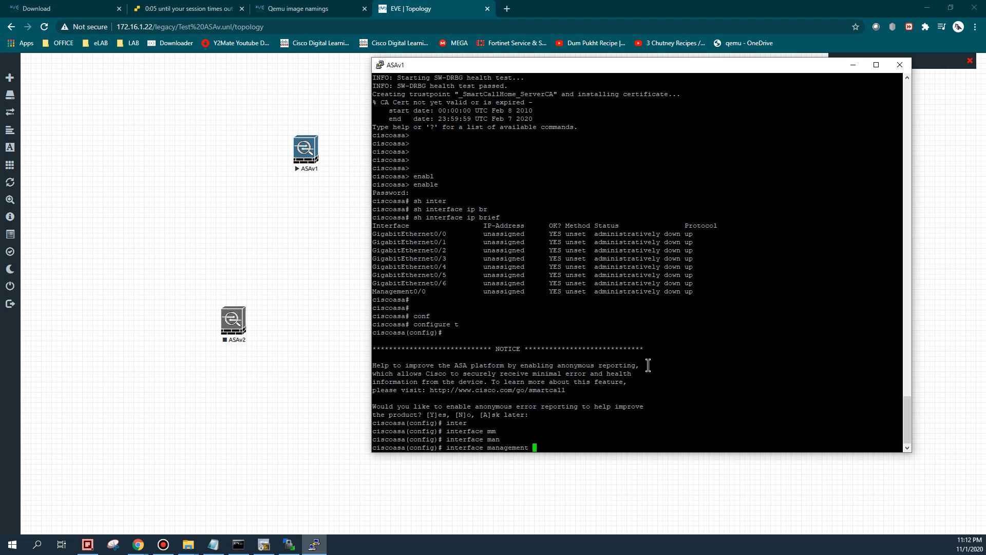
type("0")
key("Return")
type("ip")
key("BackSpace")
key("BackSpace")
key("BackSpace")
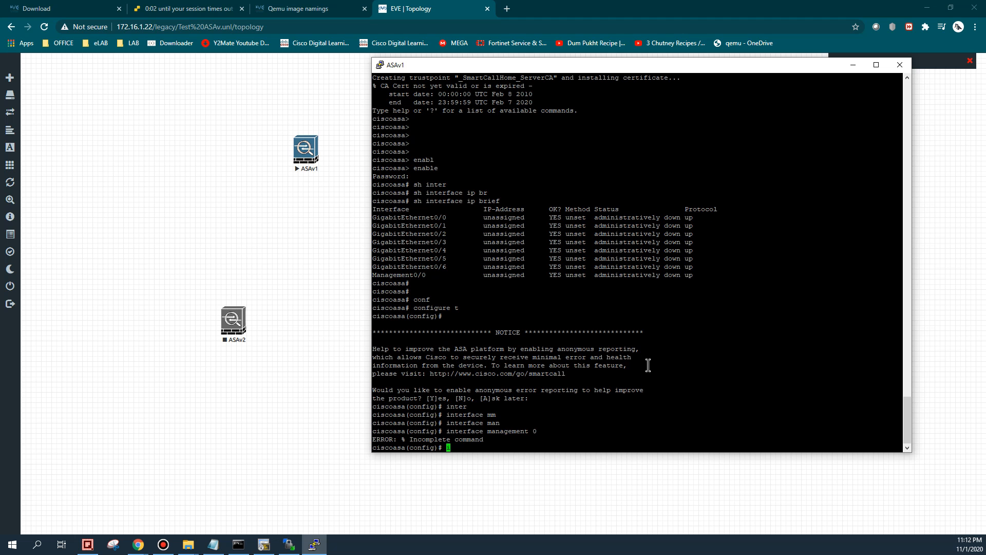
key("Up")
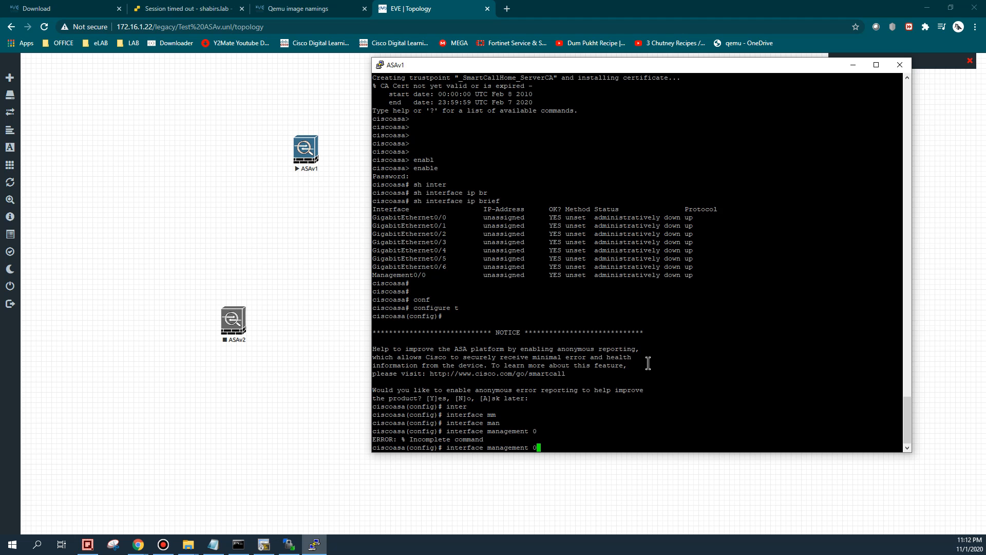
type("/0")
key("Return")
Give Management0/0 IP 192.168.1.1 255.255.255.0 and bring it up with no shutdown
type("no sh")
key("Return")
type("ip")
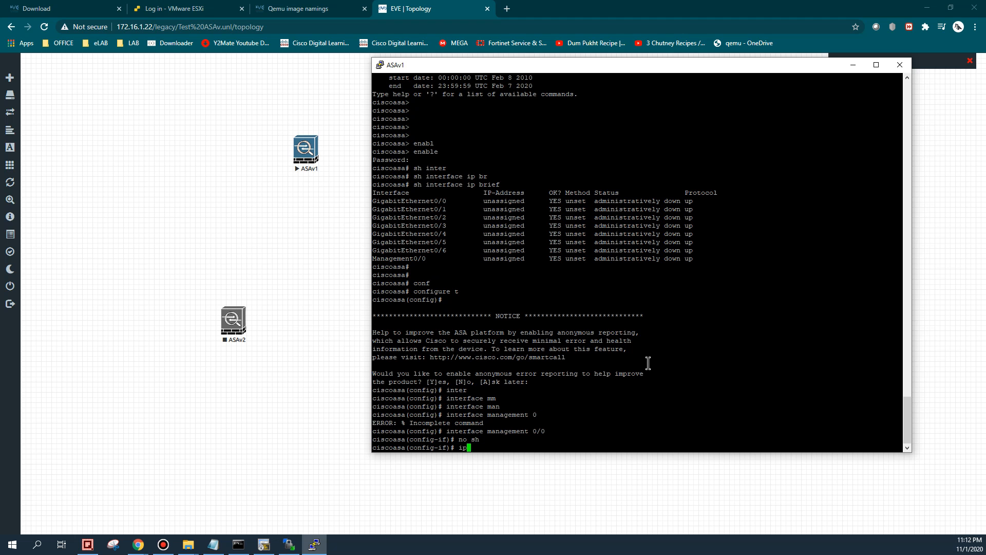
type(" add 192.1681.")
key("BackSpace")
key("BackSpace")
type(".1.1 255.255.255.0")
key("Return")
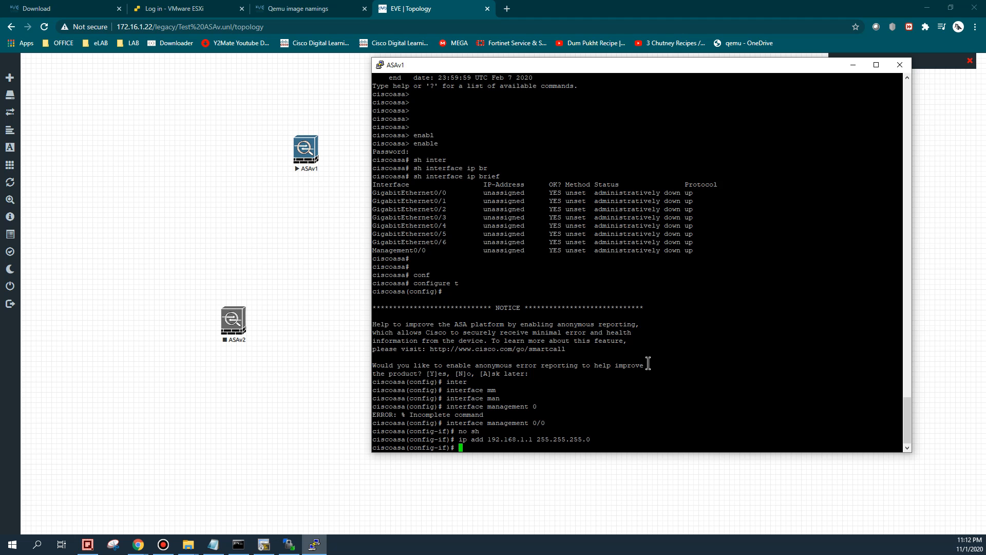
type("no sh")
key("Return")
Exit interface mode and confirm Management0/0 is up/up at 192.168.1.1 with show interface ip brief
type("exi")
key("Return")
type("exit")
key("Return")
key("Return")
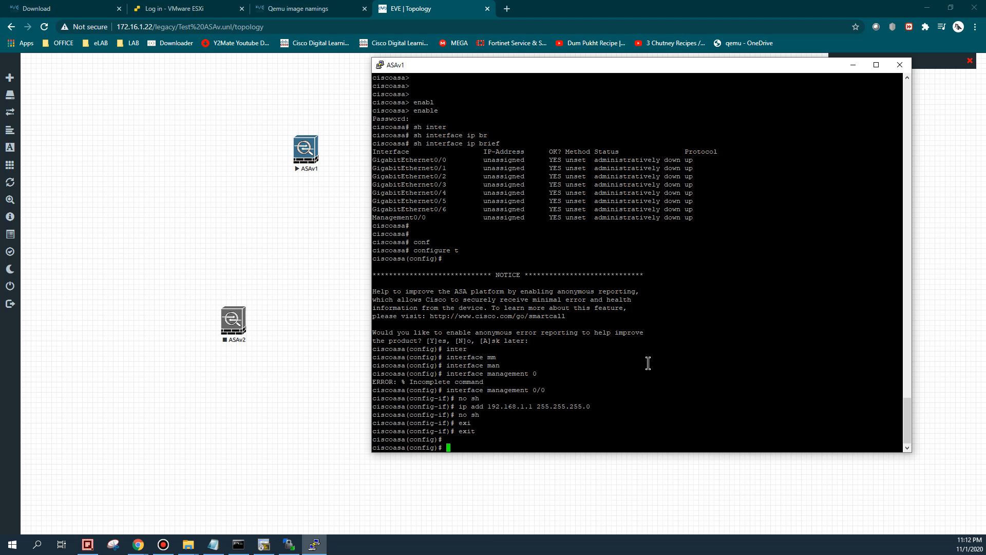
key("Return")
type("sh int ip b")
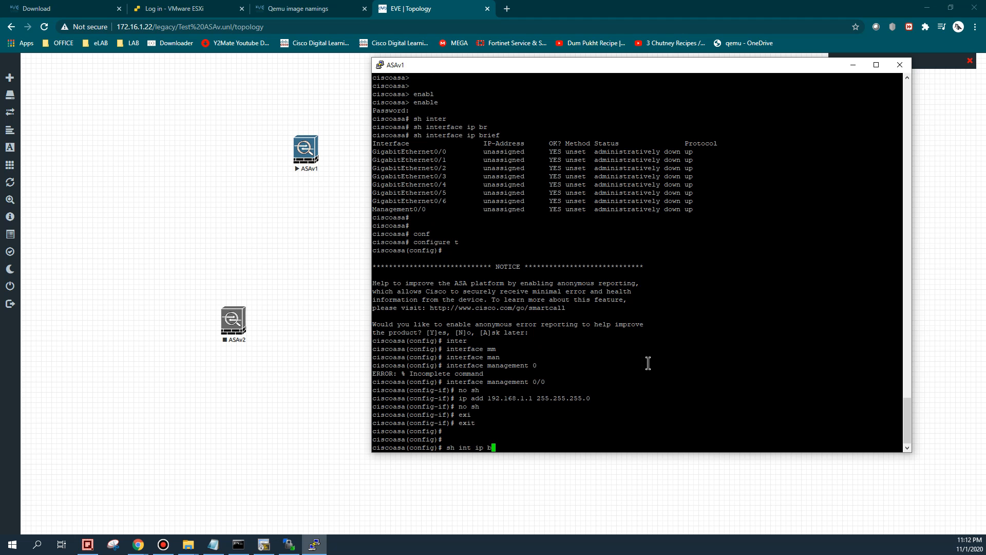
type("r")
key("Tab")
key("Return")
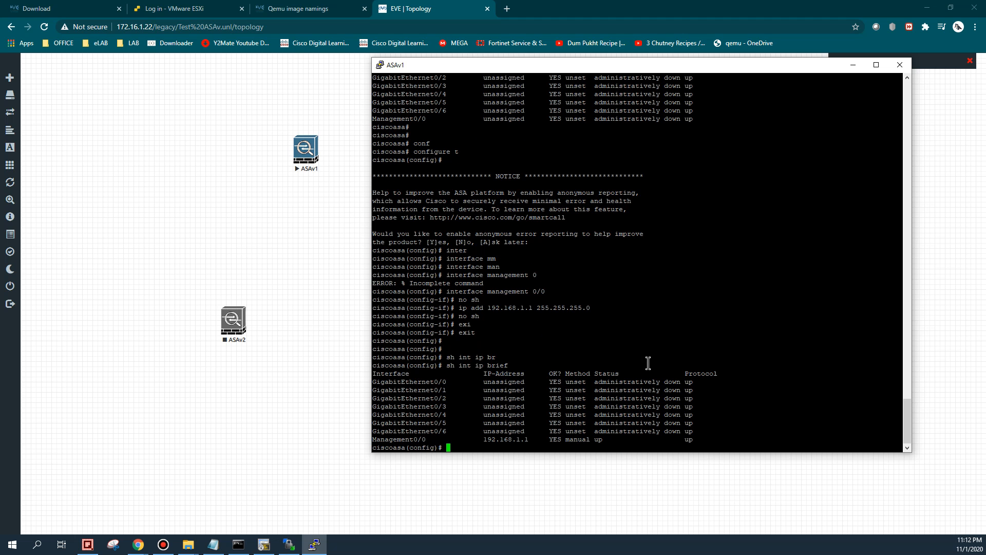
left_click_drag(487, 445, 654, 445)
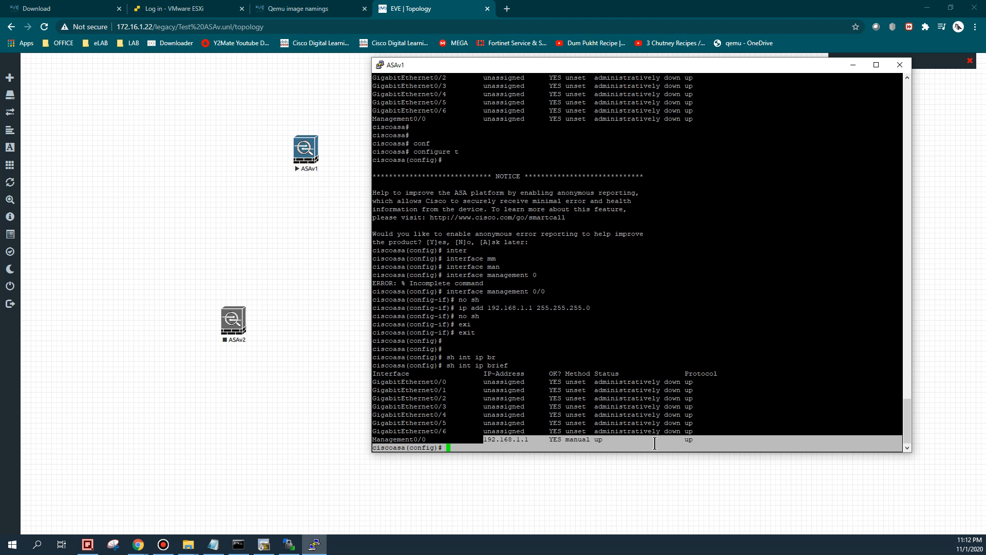
left_click(727, 312)
Run show version on ASAv1 and page through its 9.5(2)204 output in an enlarged console
key("Return")
key("Return")
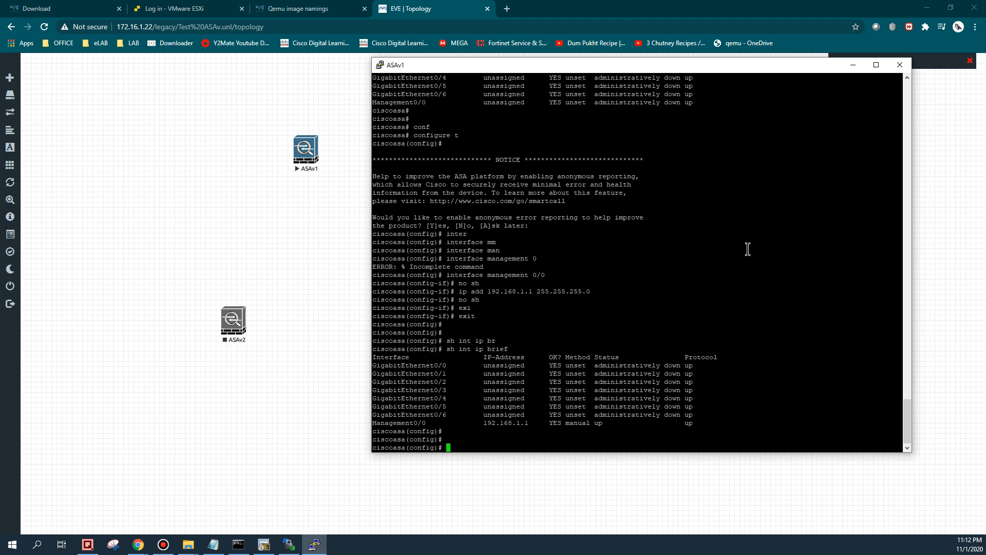
type("sh ver")
key("Tab")
key("Return")
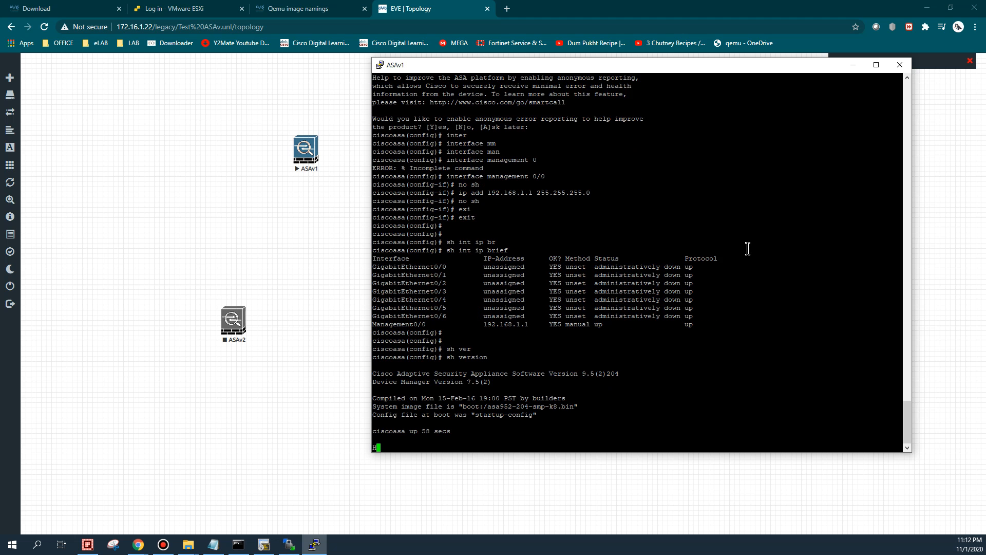
key("space")
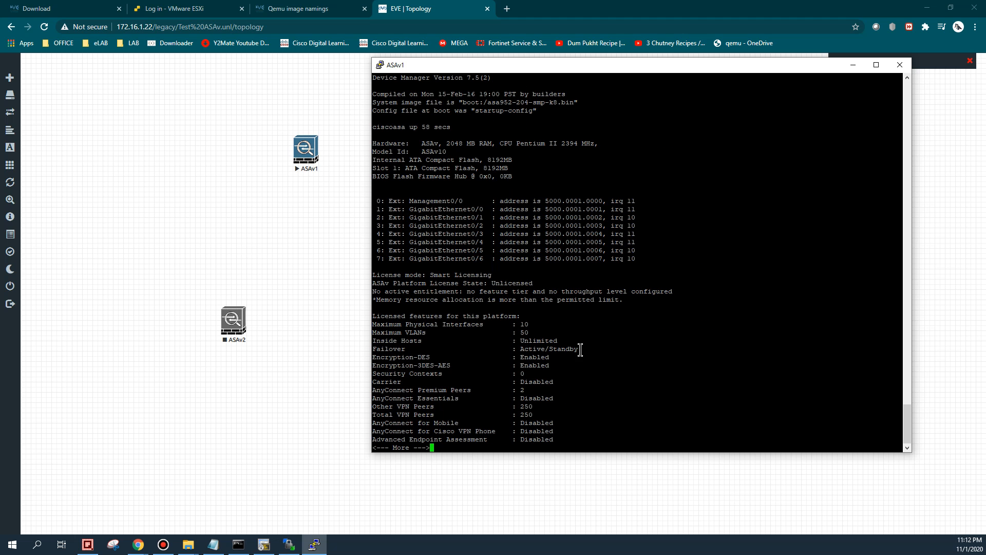
key("q")
left_click_drag(566, 453, 565, 510)
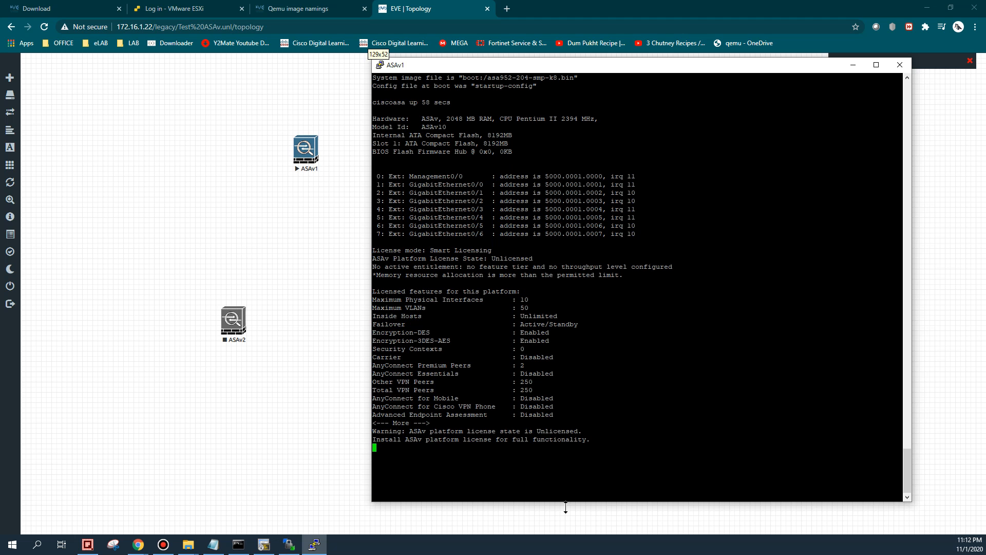
key("space")
scroll(479, 199, "up", 15)
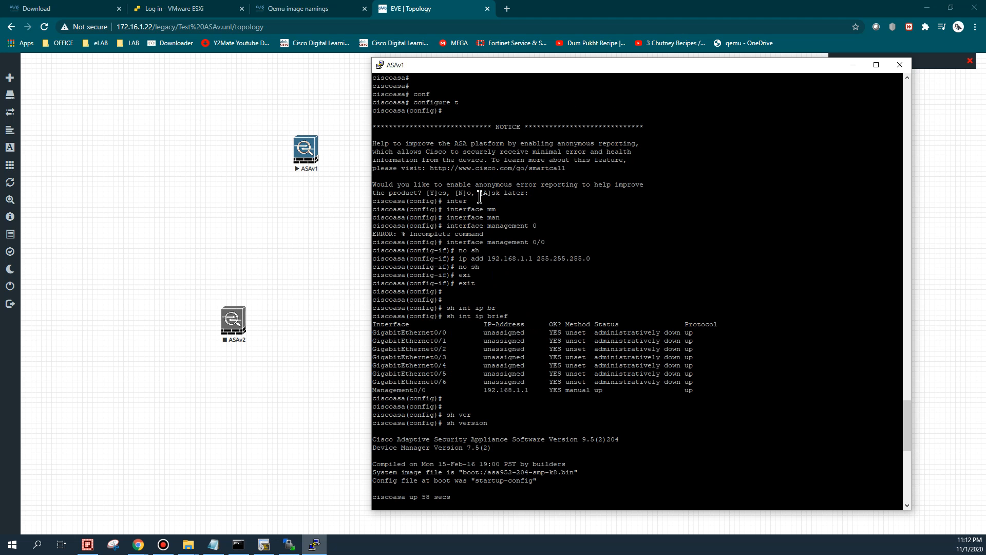
scroll(439, 283, "down", 15)
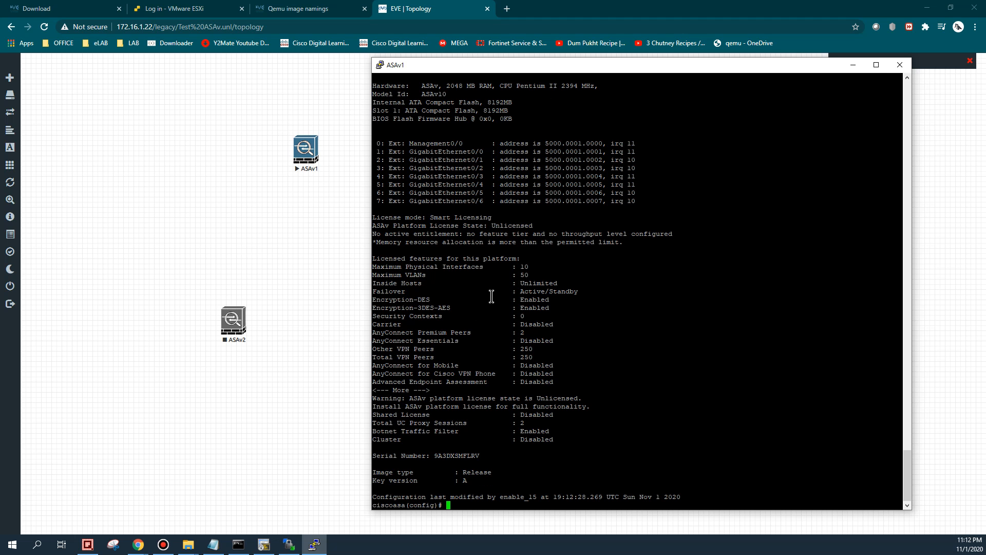
Highlight the license lines: maximum interfaces, Failover, Encryption-3DES-AES, Security Contexts, VPN peers
left_click_drag(437, 266, 549, 265)
left_click(543, 282)
left_click_drag(393, 292, 580, 291)
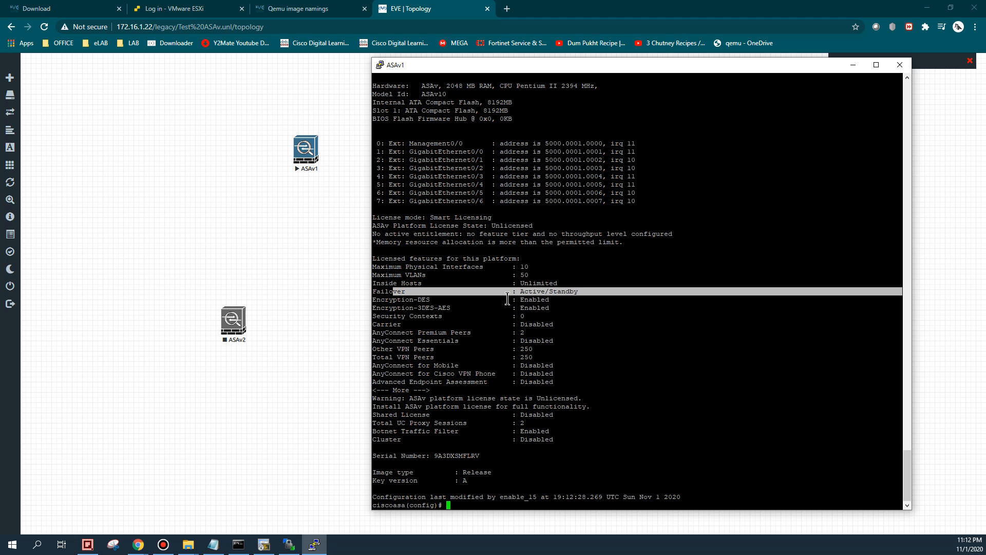
left_click(525, 300)
left_click_drag(411, 308, 553, 309)
left_click_drag(402, 316, 527, 331)
left_click(467, 334)
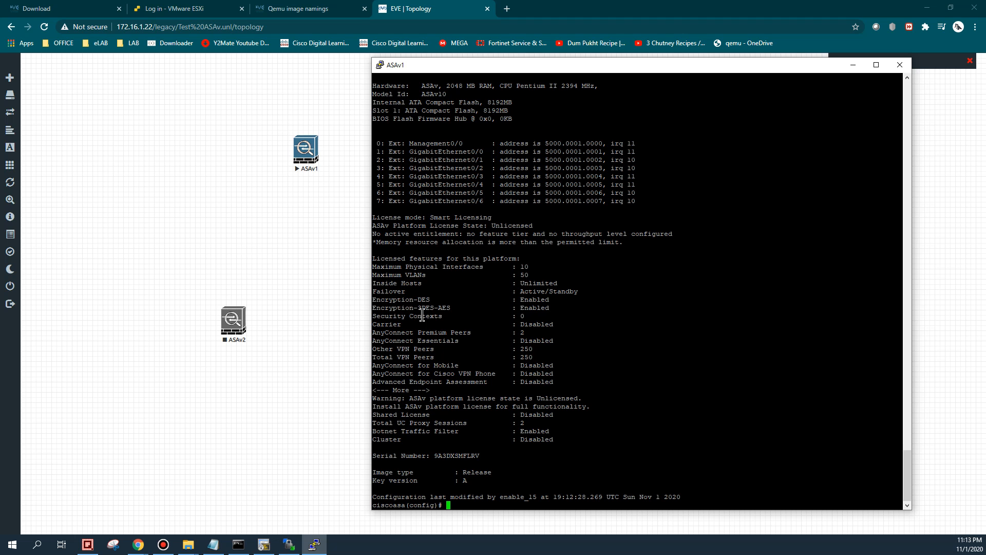
left_click_drag(422, 318, 466, 312)
left_click(526, 318)
left_click_drag(409, 356, 557, 379)
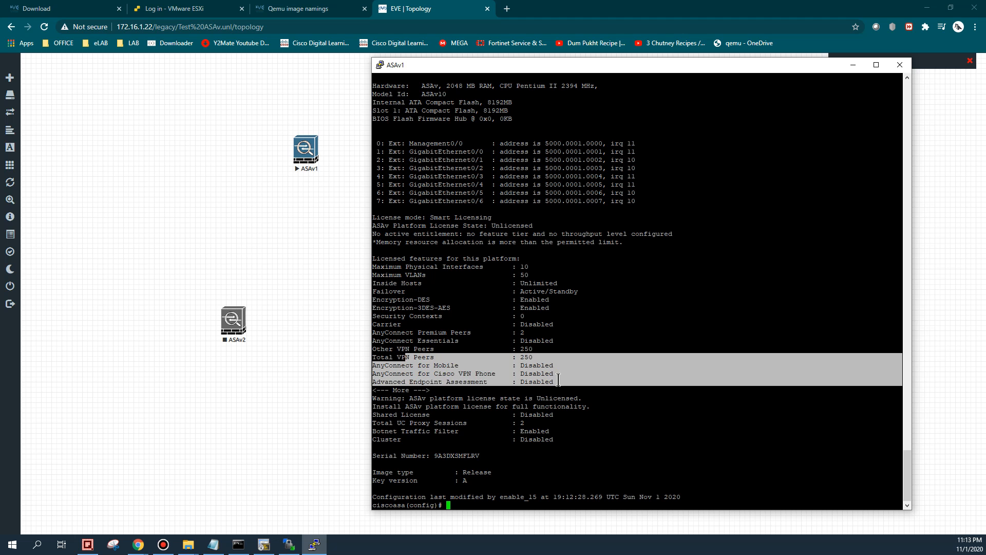
left_click(637, 292)
key("Return")
key("Return")
key("Return")
key("Return")
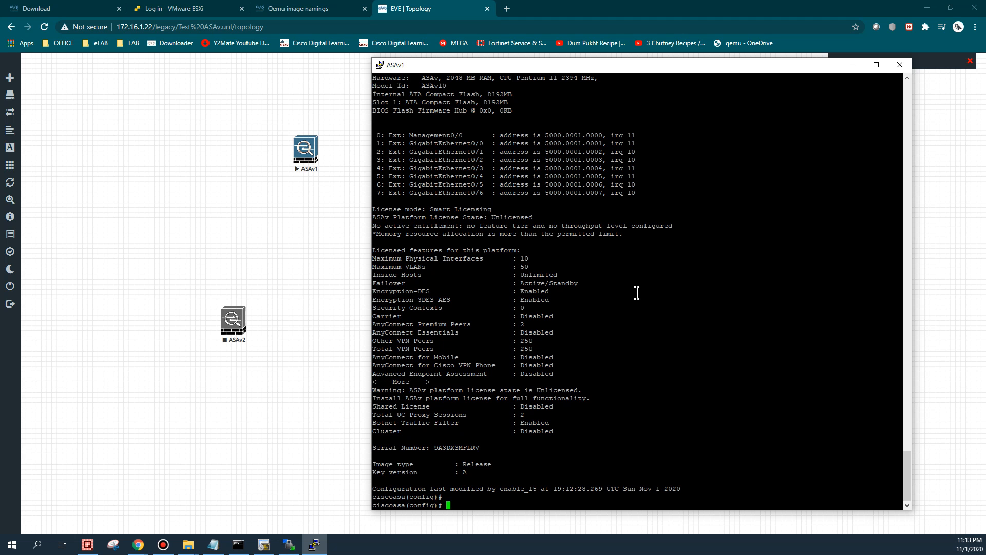
Print ASAv1's show running-config to the end, checking Management0/0 holds 192.168.1.1 255.255.255.0
type("sh ru")
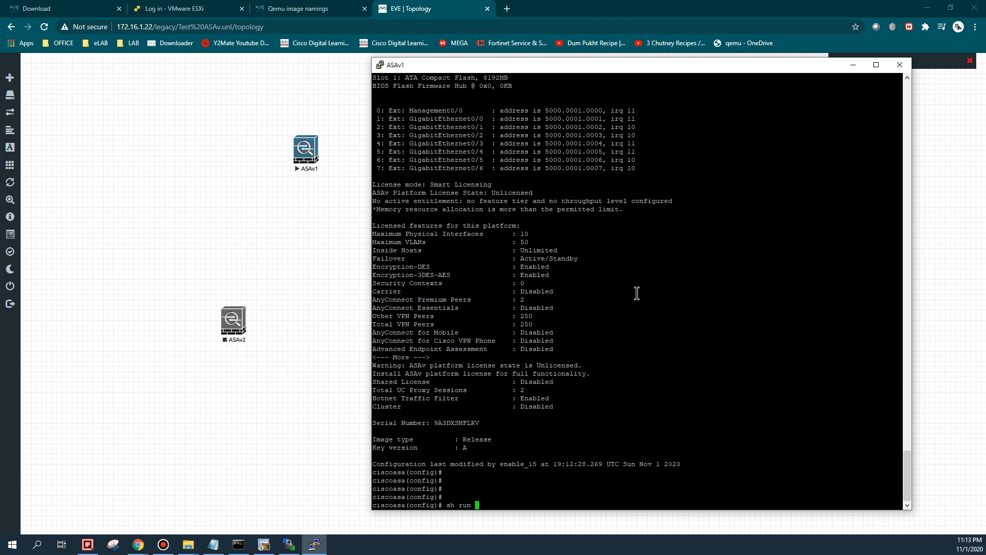
type("n")
key("Tab")
key("Return")
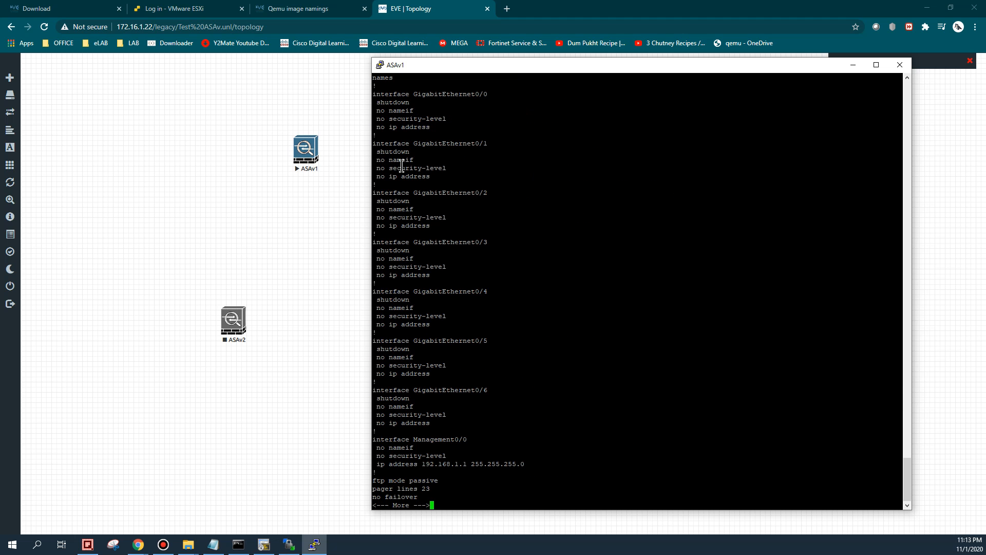
left_click_drag(393, 126, 543, 409)
key("space")
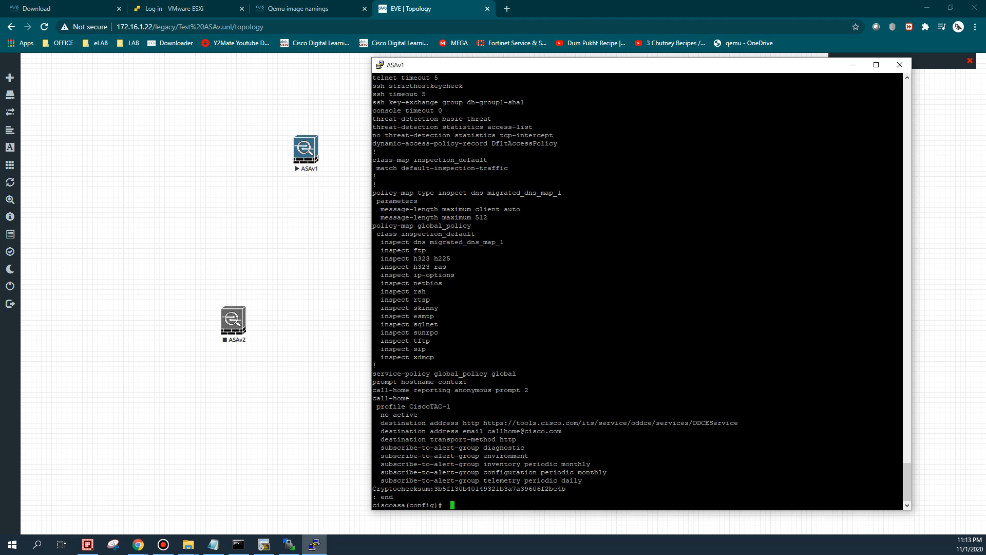
key("alt+Tab")
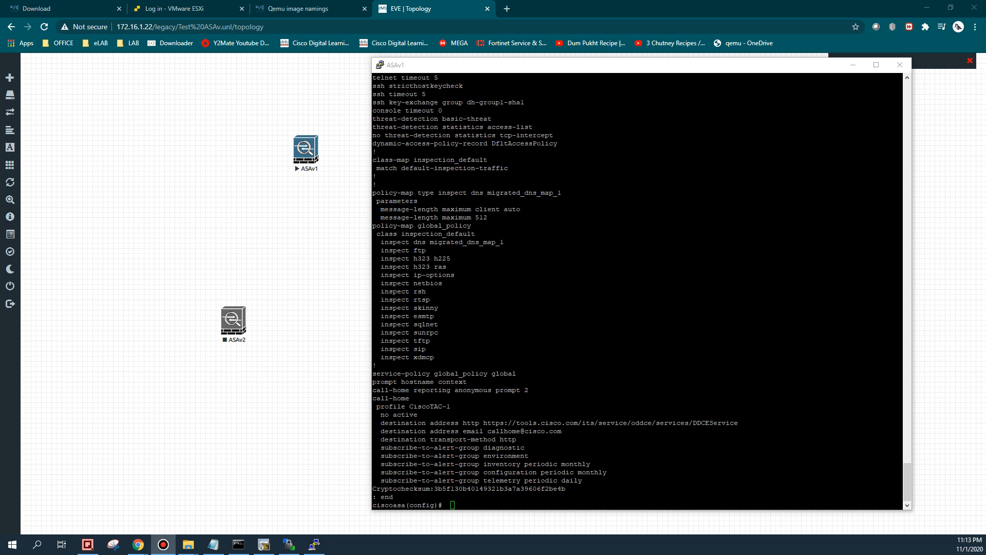